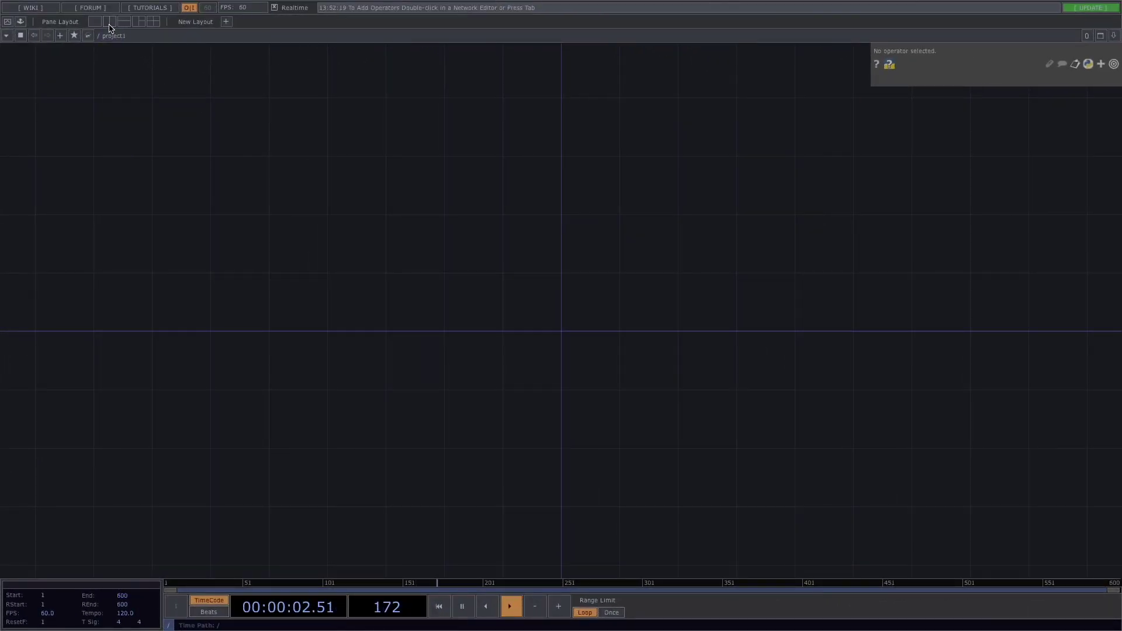
- Split the workspace into two side-by-side panes, widen the network editor to about 70%, and make the narrower pane a TOP Viewer
{"action": "left_click", "coordinate": [109, 23]}
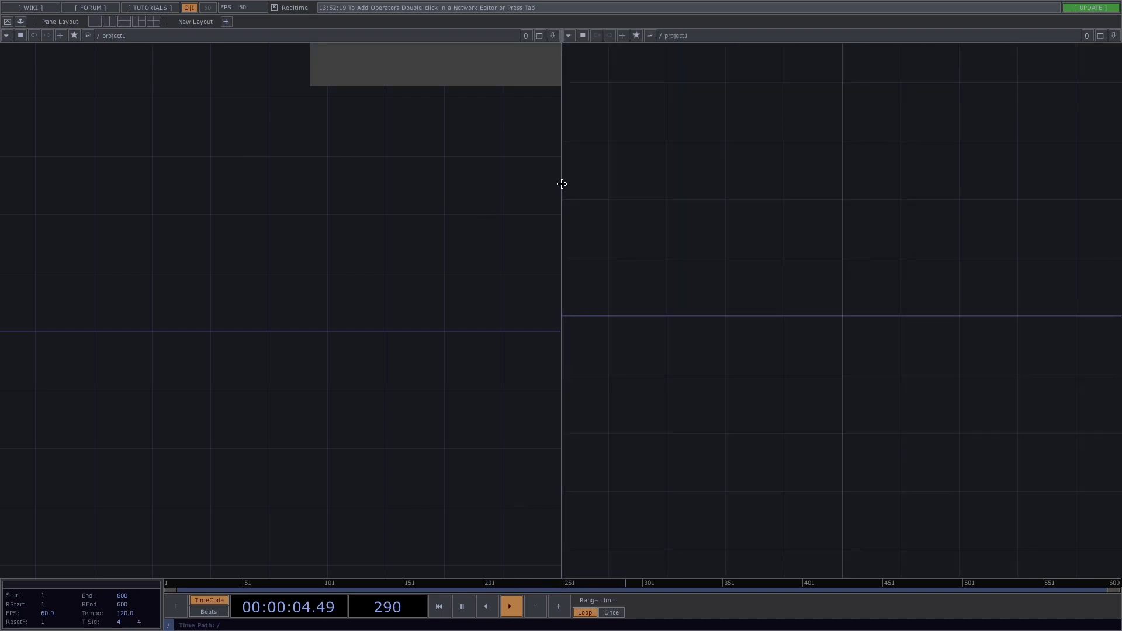
{"action": "left_click_drag", "start_coordinate": [561, 181], "coordinate": [804, 193]}
{"action": "left_click", "coordinate": [811, 36]}
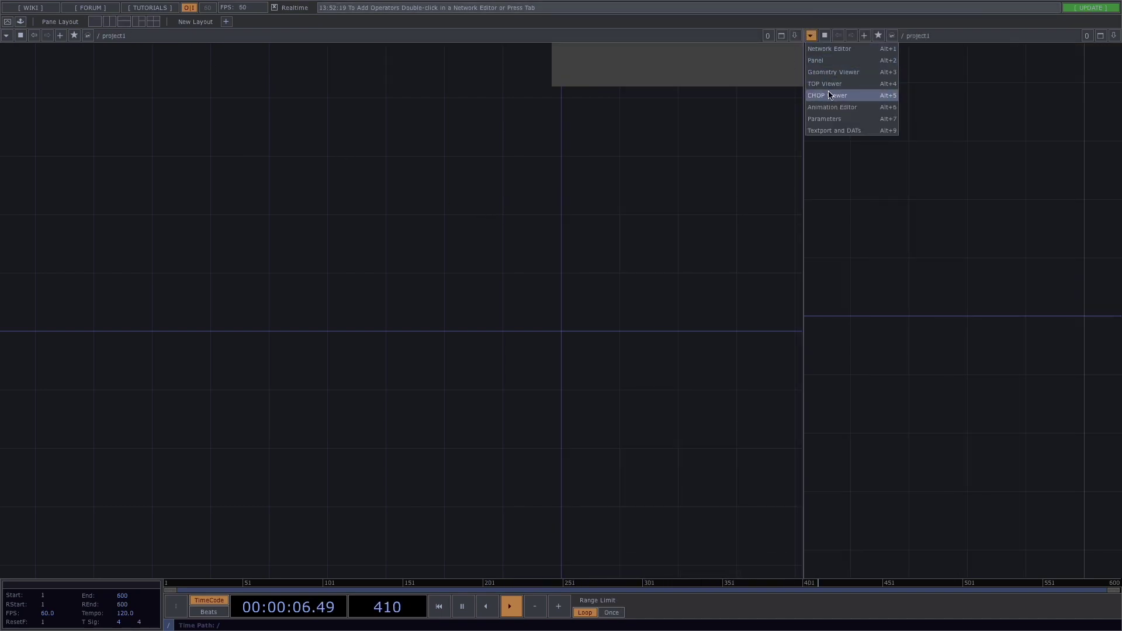
{"action": "left_click", "coordinate": [824, 84]}
- Turn off the Backdrop TOPs display option for the network editor
{"action": "right_click", "coordinate": [444, 234]}
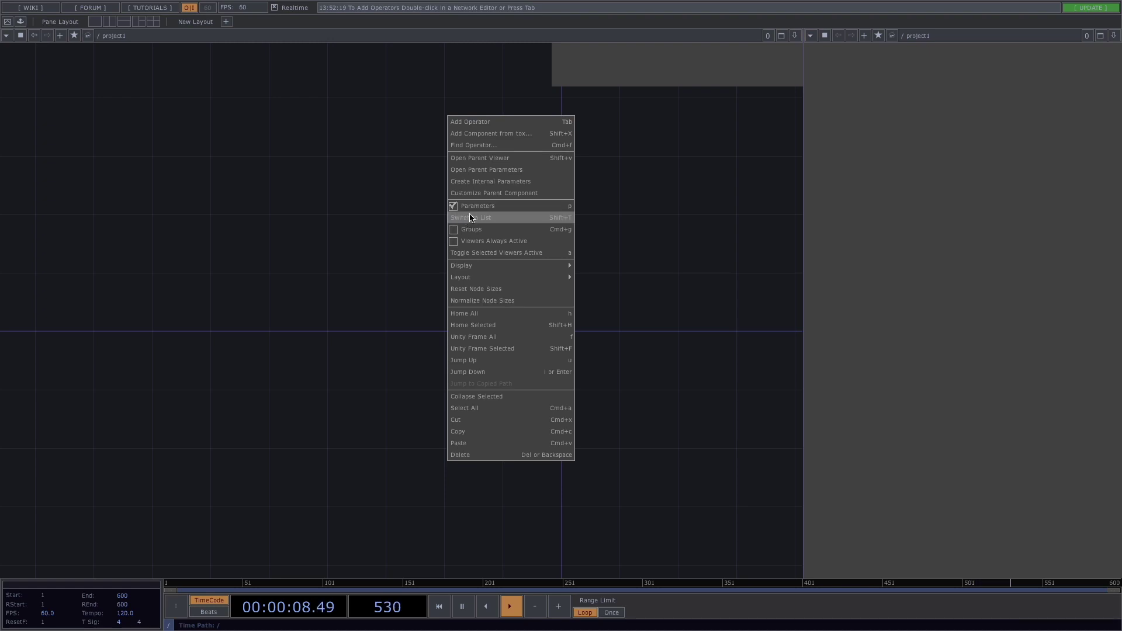
{"action": "mouse_move", "coordinate": [539, 268]}
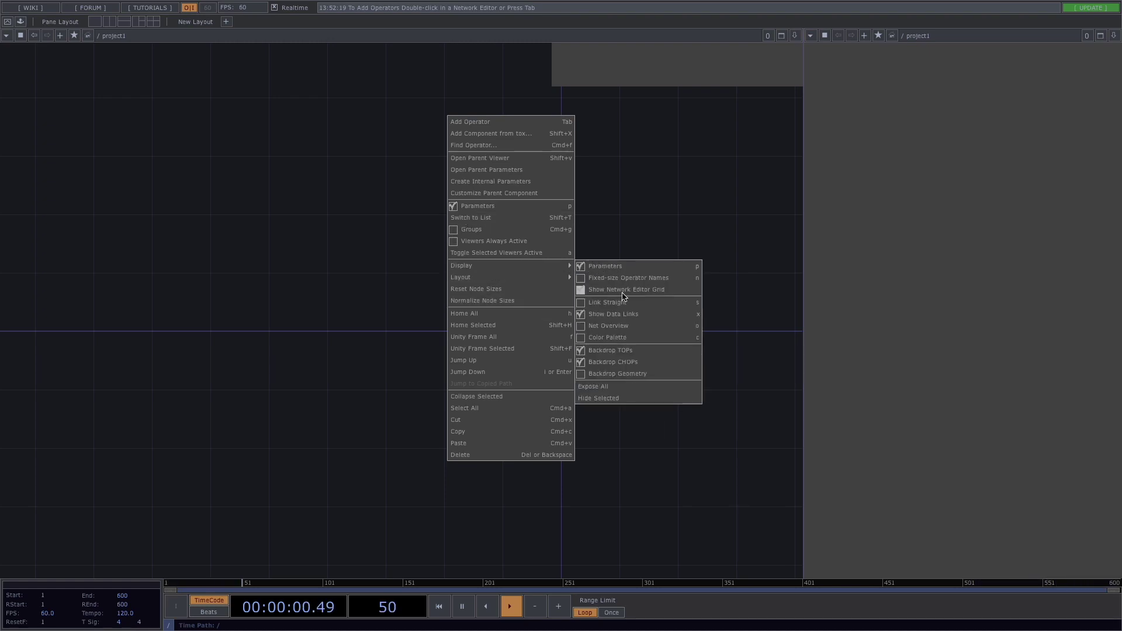
{"action": "left_click", "coordinate": [610, 352]}
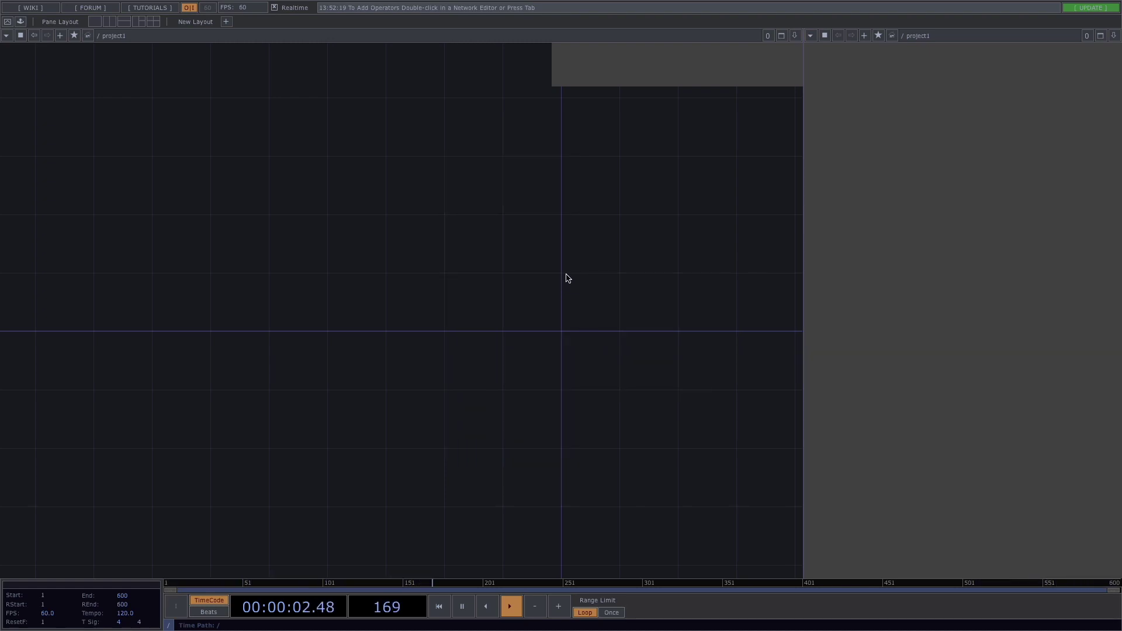
- Add an Out TOP to the network and turn on its display so it feeds the TOP Viewer
{"action": "key", "text": "Tab"}
{"action": "type", "text": "out"}
{"action": "left_click", "coordinate": [510, 358]}
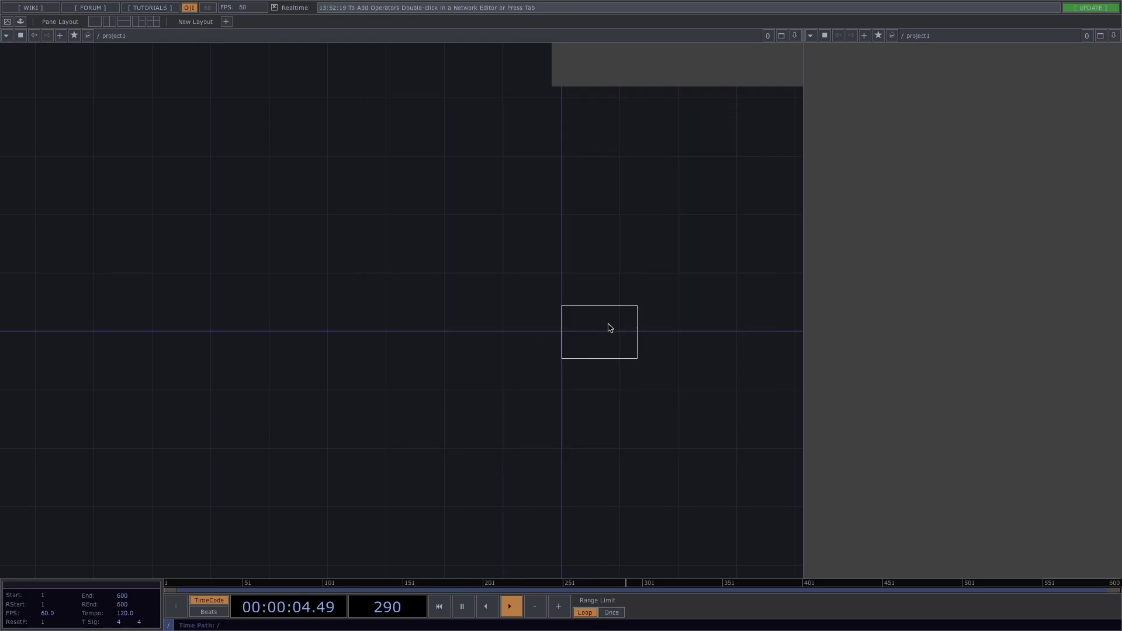
{"action": "left_click", "coordinate": [672, 272]}
{"action": "left_click", "coordinate": [695, 298]}
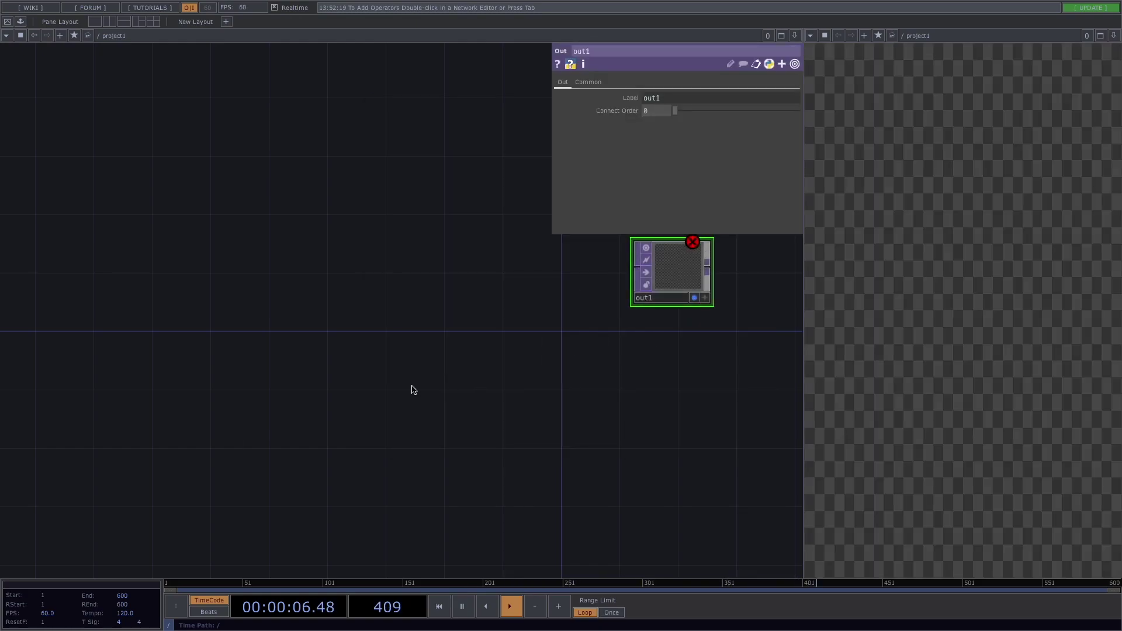
- Add a Torus SOP at the far left of the network, well before the Out TOP
{"action": "scroll", "coordinate": [313, 311], "scroll_direction": "down", "scroll_amount": 1}
{"action": "left_click_drag", "start_coordinate": [304, 299], "coordinate": [468, 341]}
{"action": "scroll", "coordinate": [346, 333], "scroll_direction": "down", "scroll_amount": 2}
{"action": "key", "text": "Tab"}
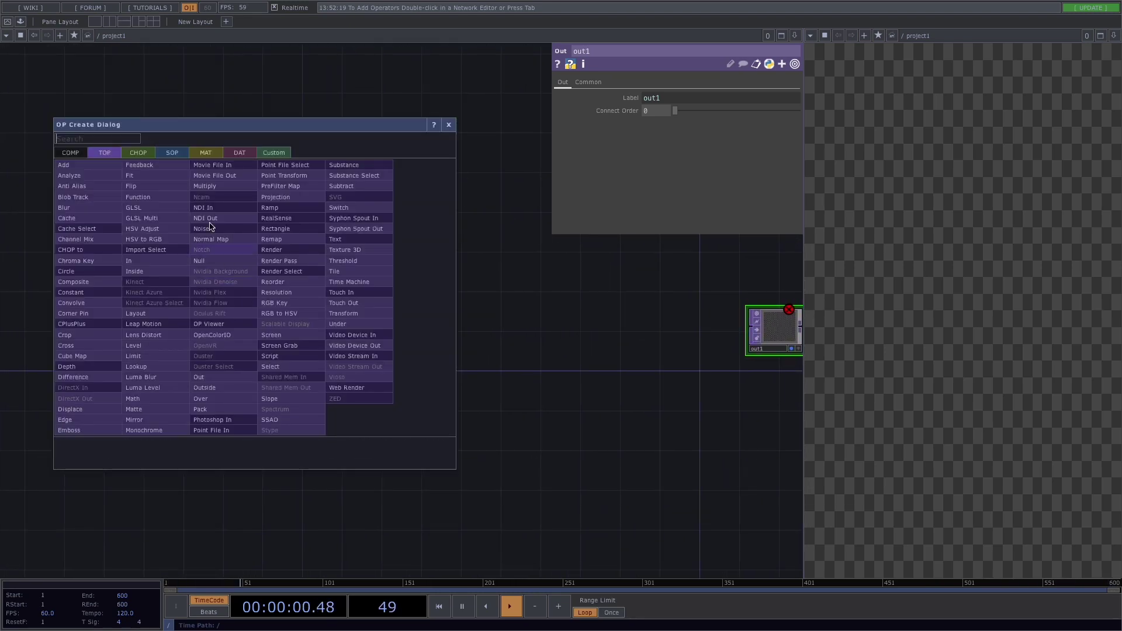
{"action": "left_click", "coordinate": [181, 156]}
{"action": "type", "text": "tor"}
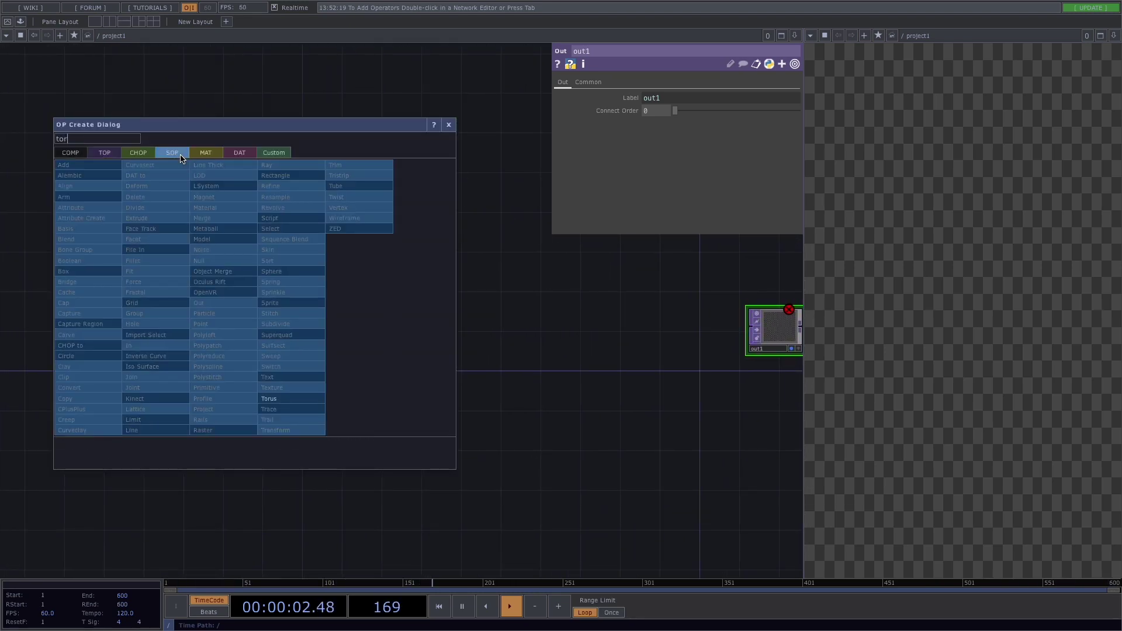
{"action": "type", "text": "u"}
{"action": "key", "text": "Return"}
{"action": "left_click", "coordinate": [181, 156]}
{"action": "left_click_drag", "start_coordinate": [181, 157], "coordinate": [177, 302]}
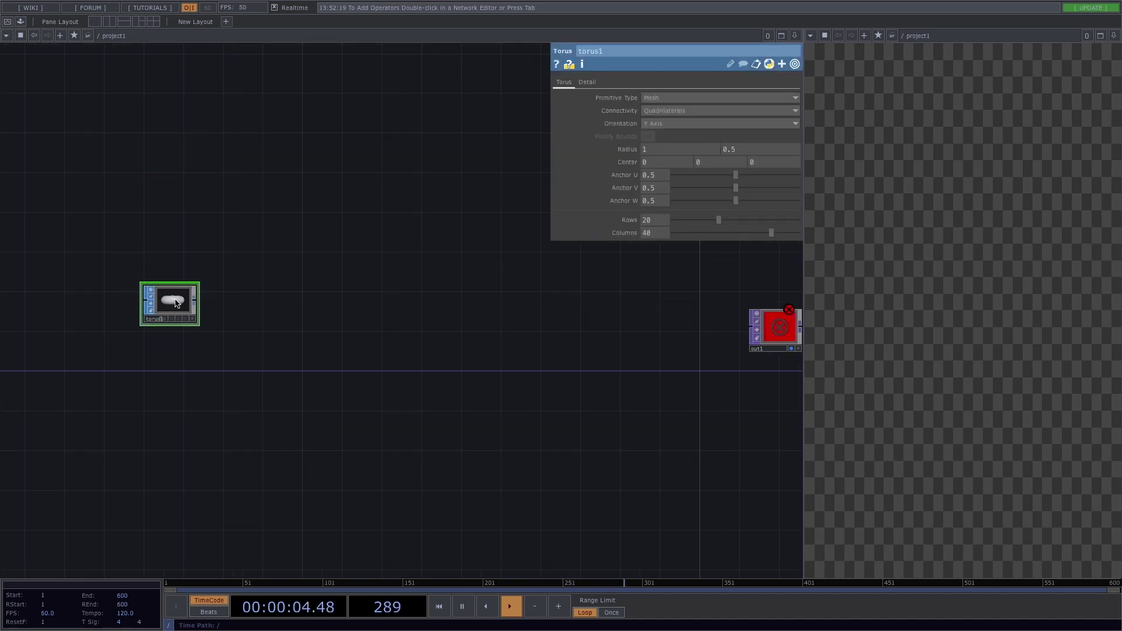
- Add a Geometry COMP wired from the torus output and place it just to the torus's right
{"action": "left_click", "coordinate": [195, 300]}
{"action": "type", "text": "ge"}
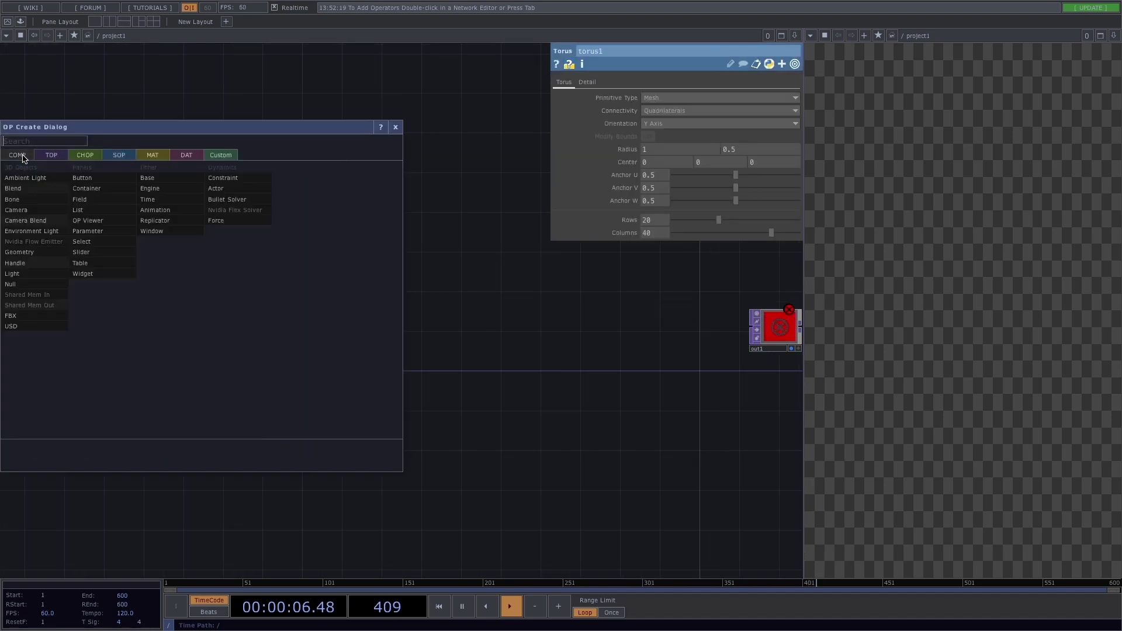
{"action": "left_click", "coordinate": [47, 253]}
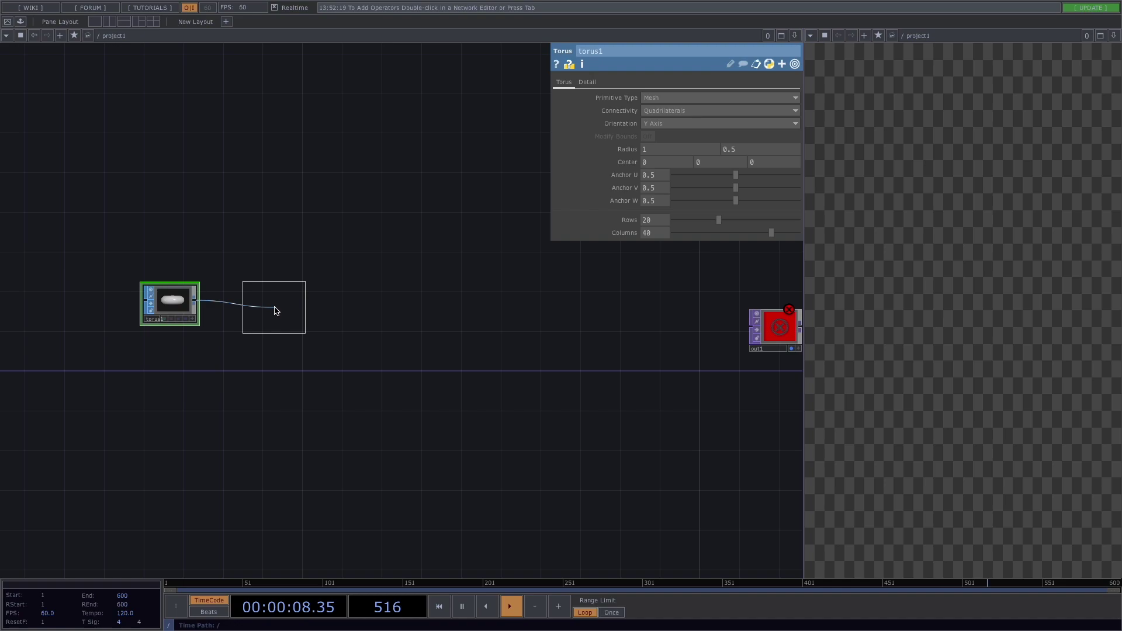
{"action": "left_click", "coordinate": [277, 310]}
- Add a Camera COMP and a Light COMP, stacked above the geometry
{"action": "key", "text": "Tab"}
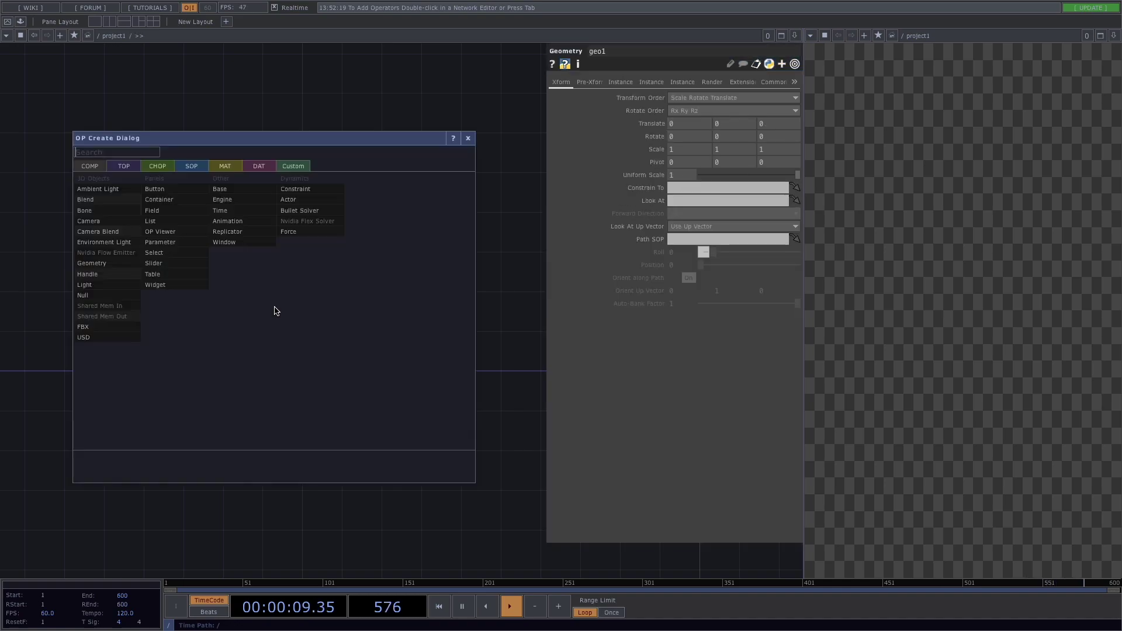
{"action": "left_click", "coordinate": [88, 221]}
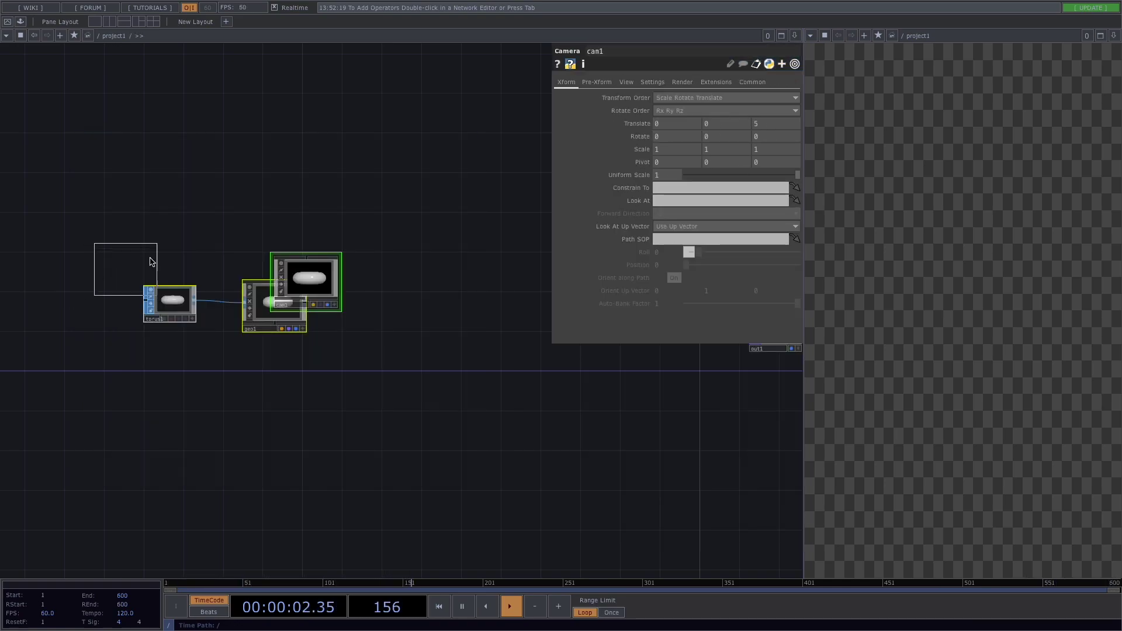
{"action": "left_click", "coordinate": [307, 189]}
{"action": "left_click_drag", "start_coordinate": [320, 269], "coordinate": [296, 230]}
- Add a Render TOP to the right of the geometry and line up the camera directly above the geometry
{"action": "key", "text": "Tab"}
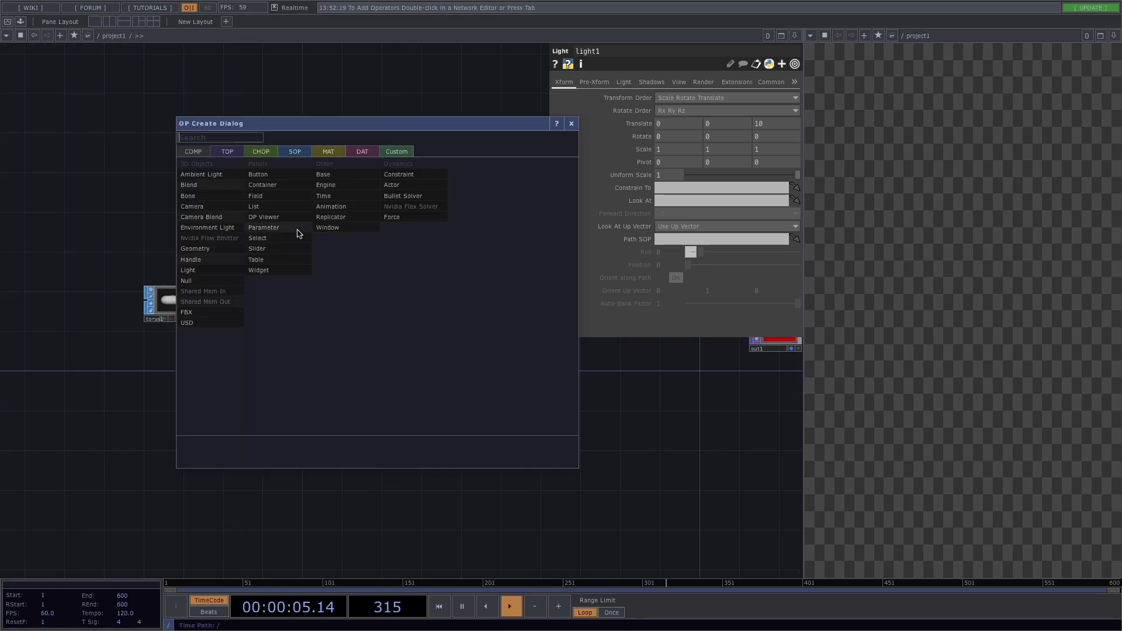
{"action": "type", "text": "render"}
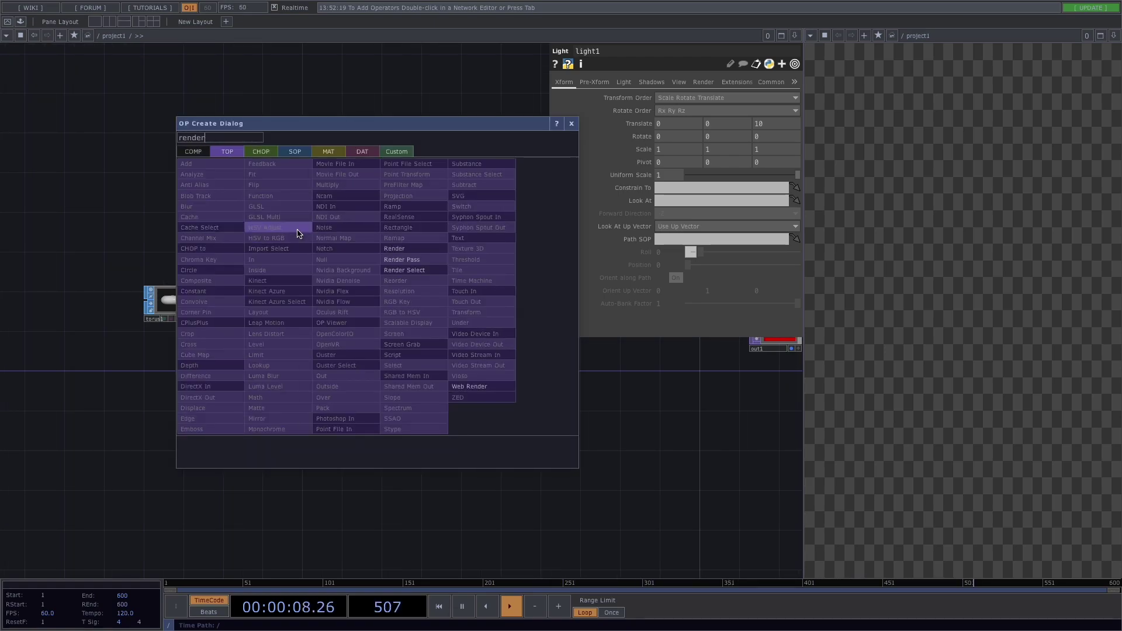
{"action": "key", "text": "Return"}
{"action": "left_click_drag", "start_coordinate": [304, 237], "coordinate": [263, 237]}
{"action": "left_click_drag", "start_coordinate": [309, 246], "coordinate": [459, 306]}
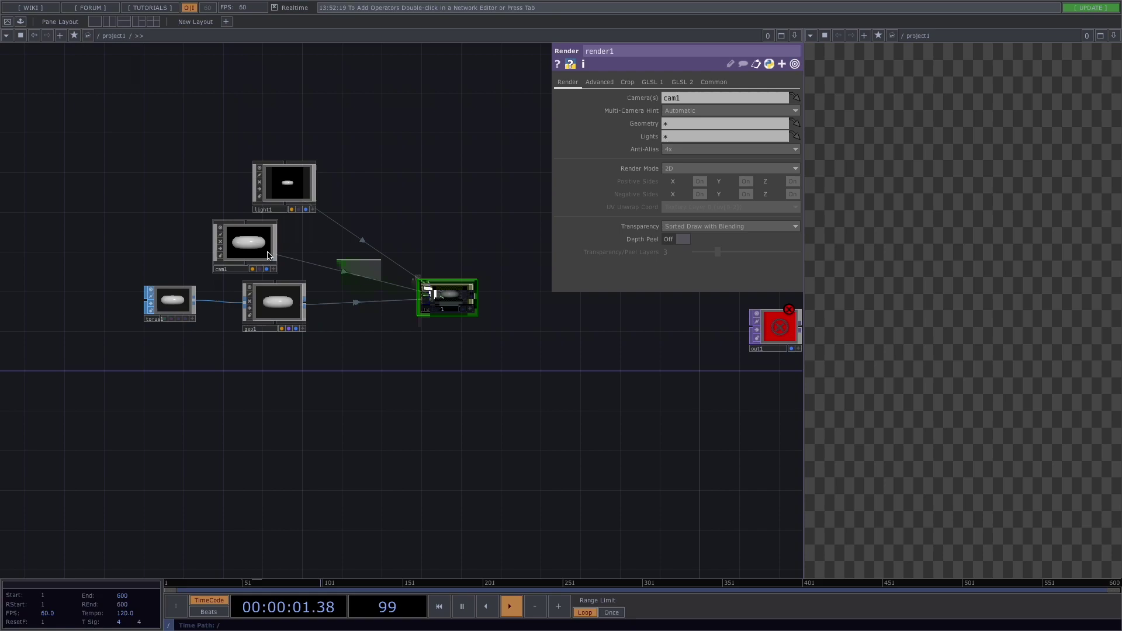
{"action": "left_click_drag", "start_coordinate": [267, 255], "coordinate": [298, 257]}
- Append a Transform TOP to the render, set its background alpha to 1 and enable Comp Over Background Color
{"action": "key", "text": "Tab"}
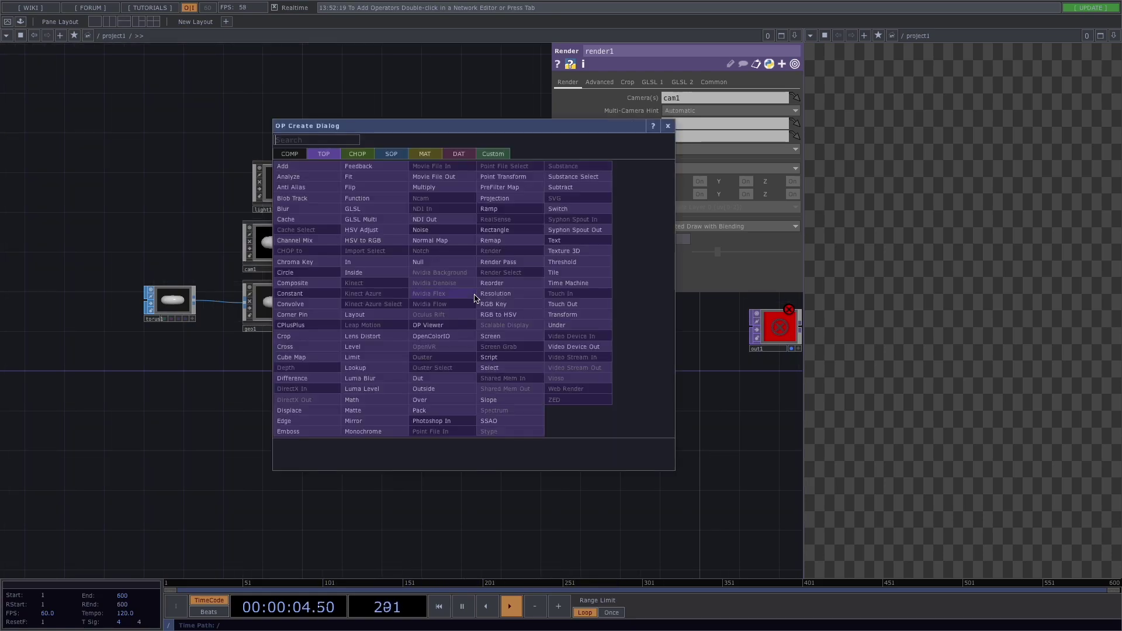
{"action": "left_click", "coordinate": [563, 314]}
{"action": "left_click", "coordinate": [565, 316]}
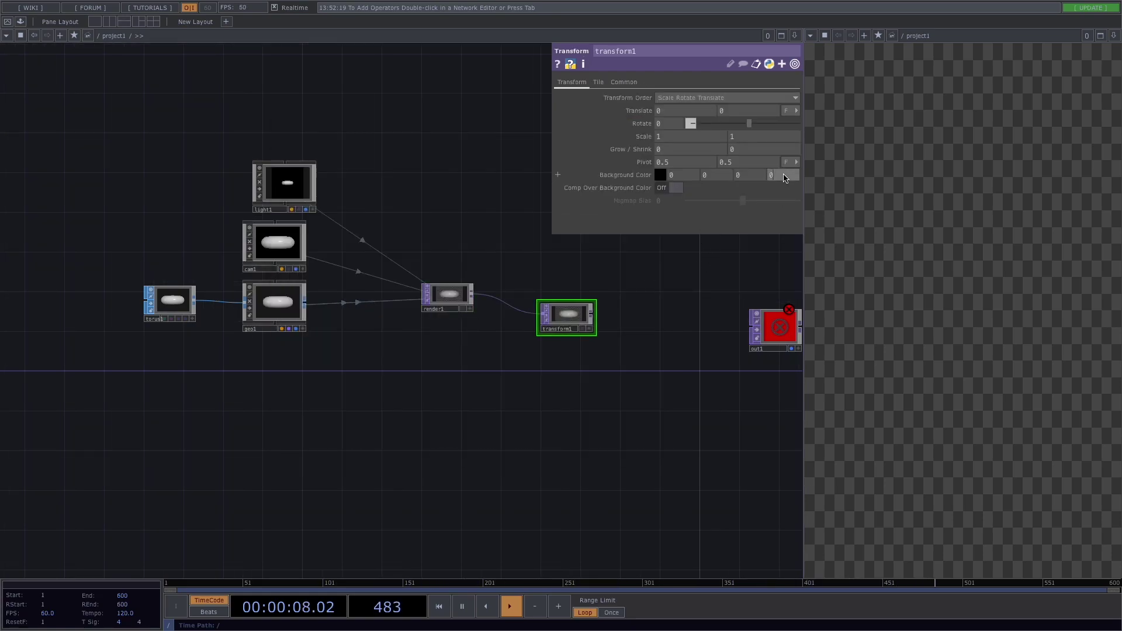
{"action": "left_click", "coordinate": [665, 188]}
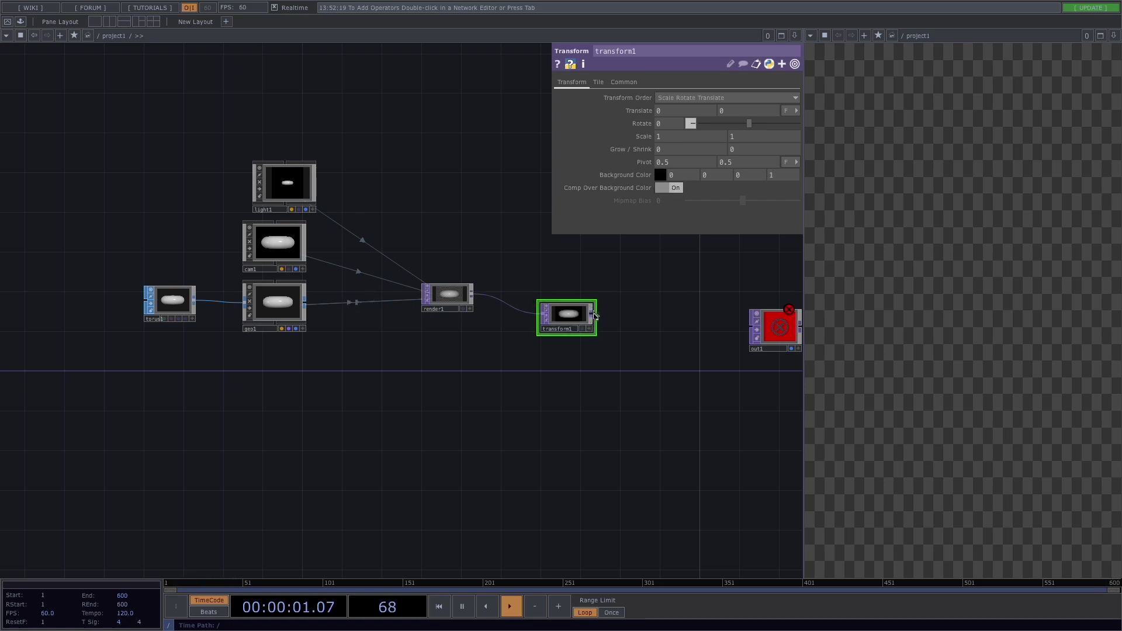
- Connect the Transform TOP to the Out TOP and align the transform node with the render node
{"action": "left_click_drag", "start_coordinate": [595, 316], "coordinate": [752, 326]}
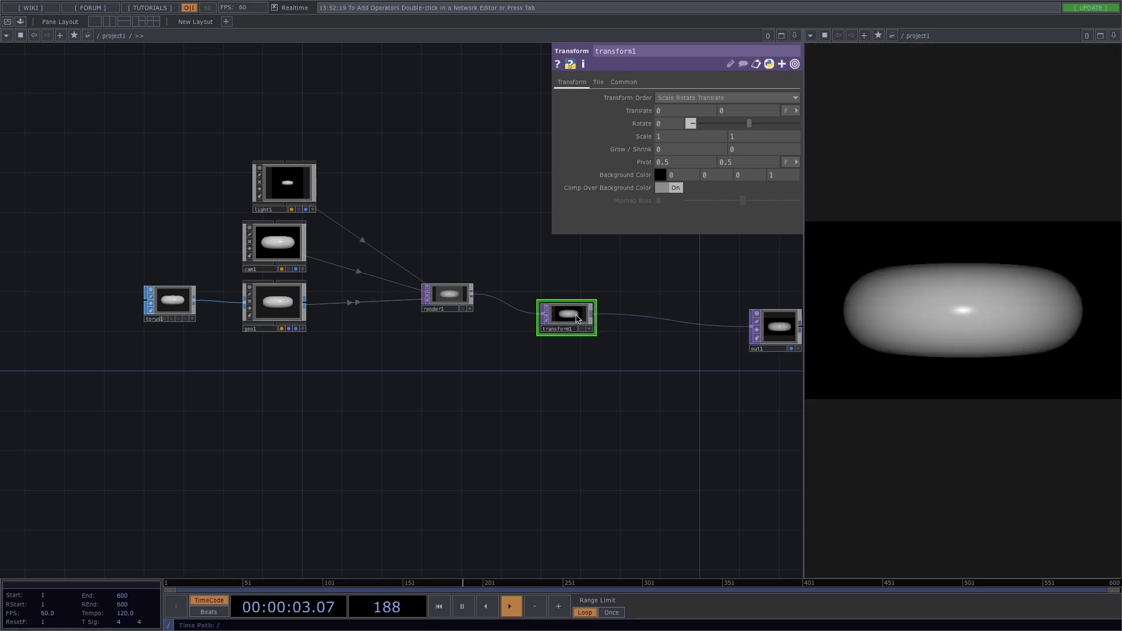
{"action": "left_click_drag", "start_coordinate": [577, 318], "coordinate": [587, 299]}
{"action": "left_click_drag", "start_coordinate": [215, 370], "coordinate": [332, 344]}
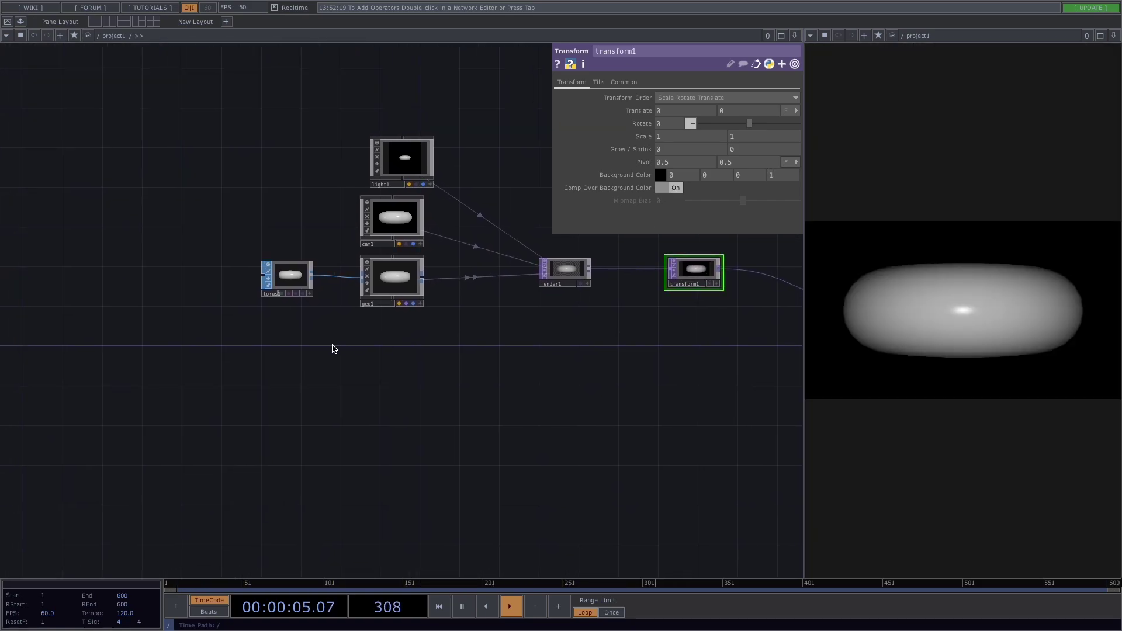
- Move the torus node further left, orient the torus to the Z Axis and set its radii to 0.7 and 0.2
{"action": "left_click_drag", "start_coordinate": [284, 277], "coordinate": [248, 277]}
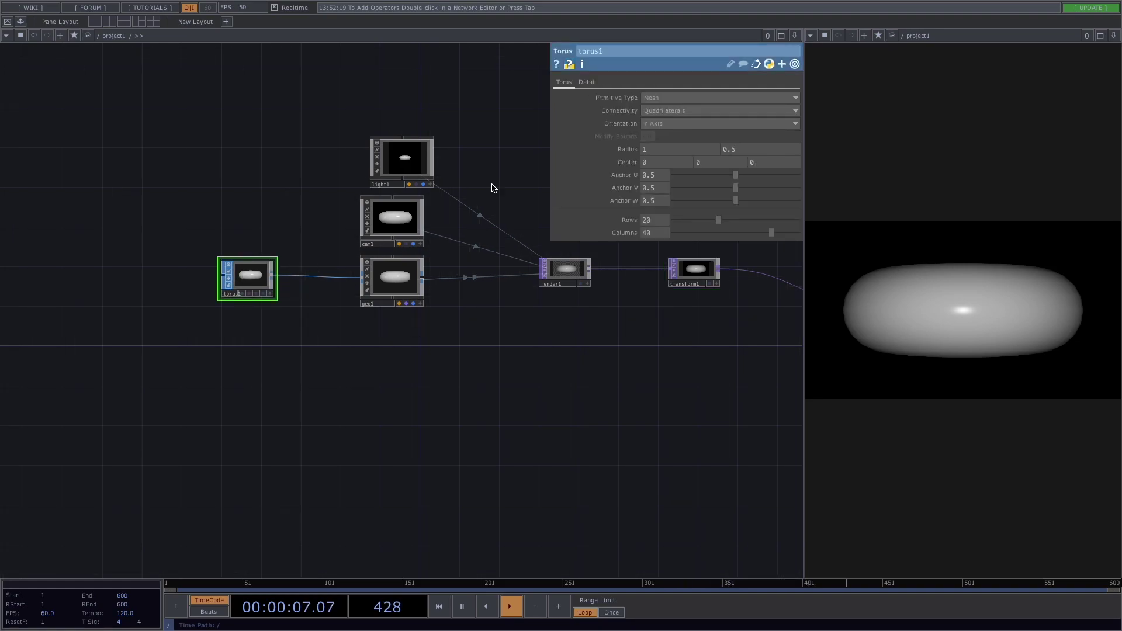
{"action": "left_click", "coordinate": [677, 124]}
{"action": "left_click", "coordinate": [653, 158]}
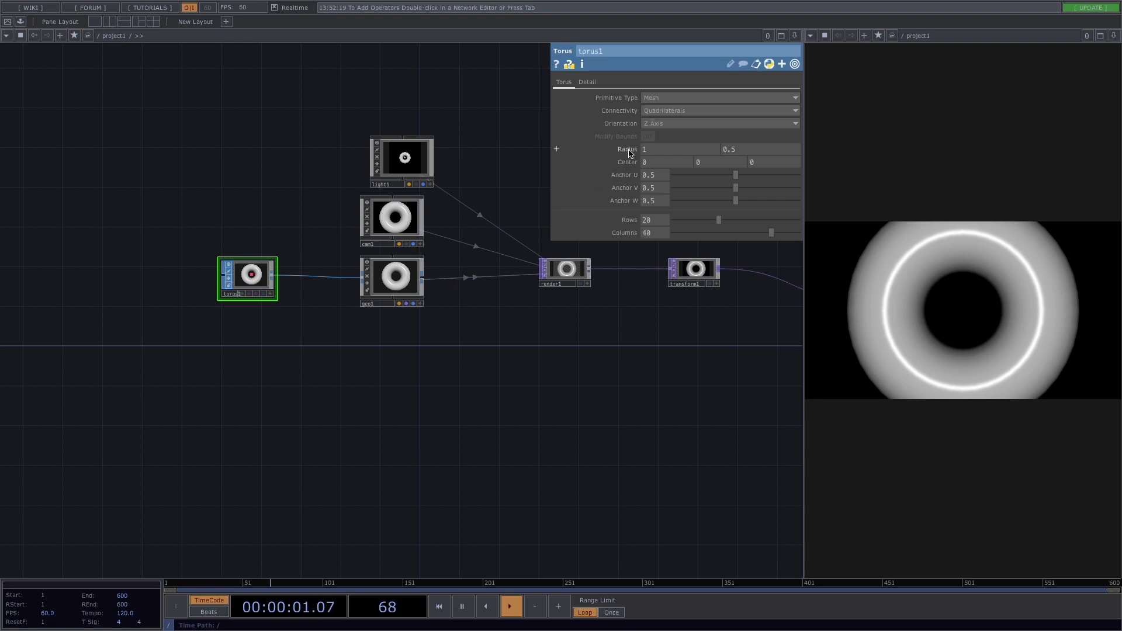
{"action": "middle_click_drag", "start_coordinate": [629, 149], "coordinate": [618, 178]}
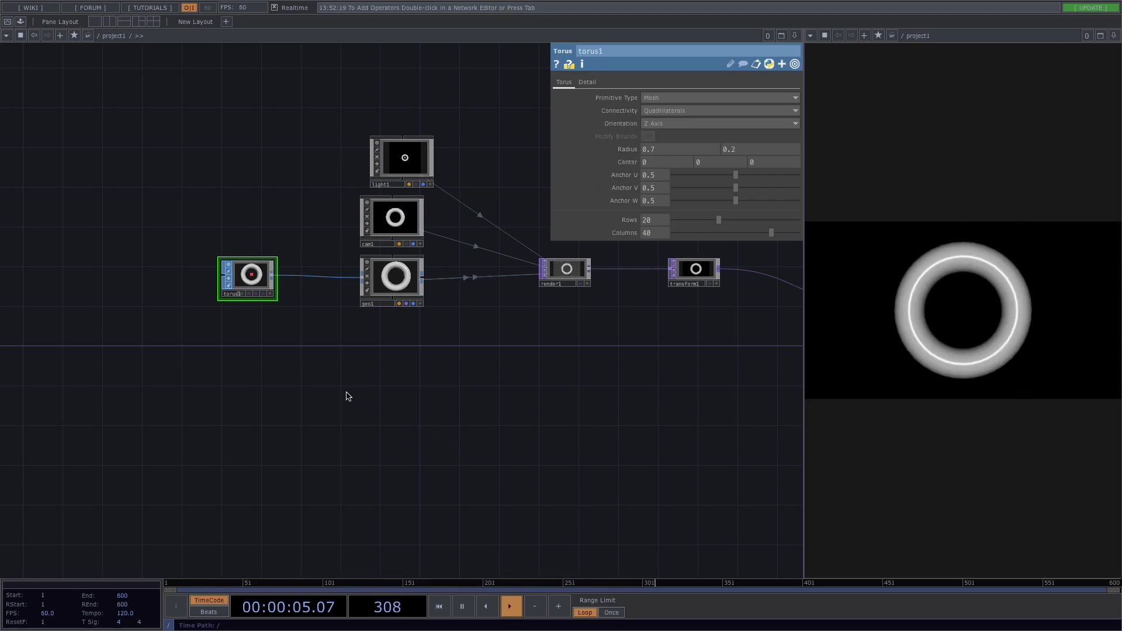
- Add a Circle SOP below and to the left of the torus node
{"action": "left_click_drag", "start_coordinate": [346, 396], "coordinate": [413, 353]}
{"action": "scroll", "coordinate": [412, 352], "scroll_direction": "down", "scroll_amount": 3}
{"action": "left_click_drag", "start_coordinate": [496, 346], "coordinate": [429, 350]}
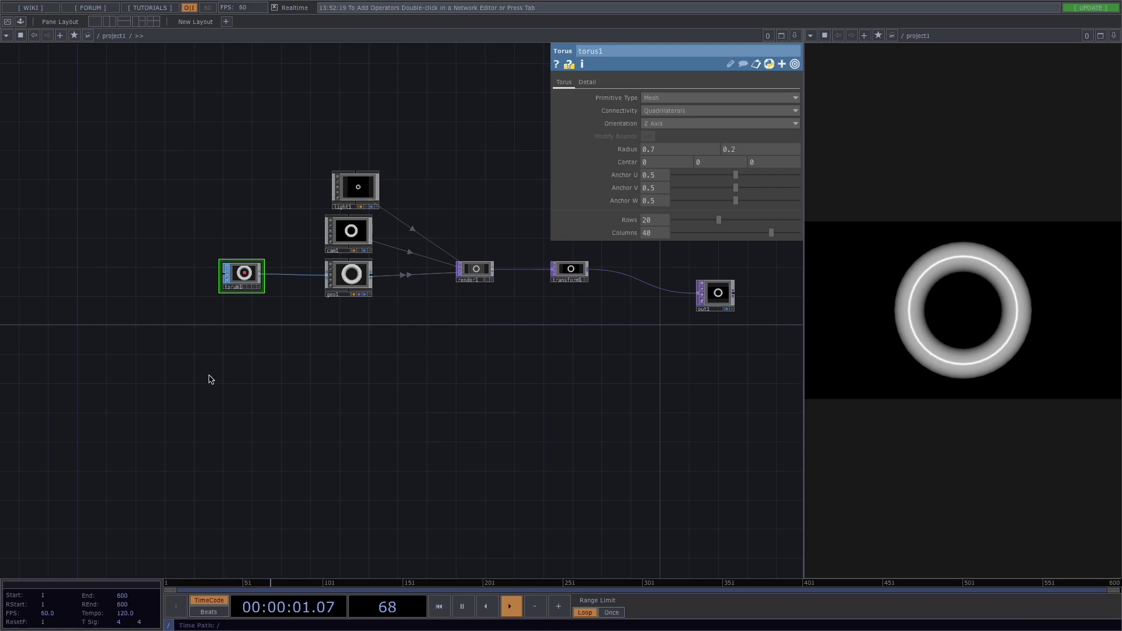
{"action": "double_click", "coordinate": [211, 381]}
{"action": "type", "text": "circle"}
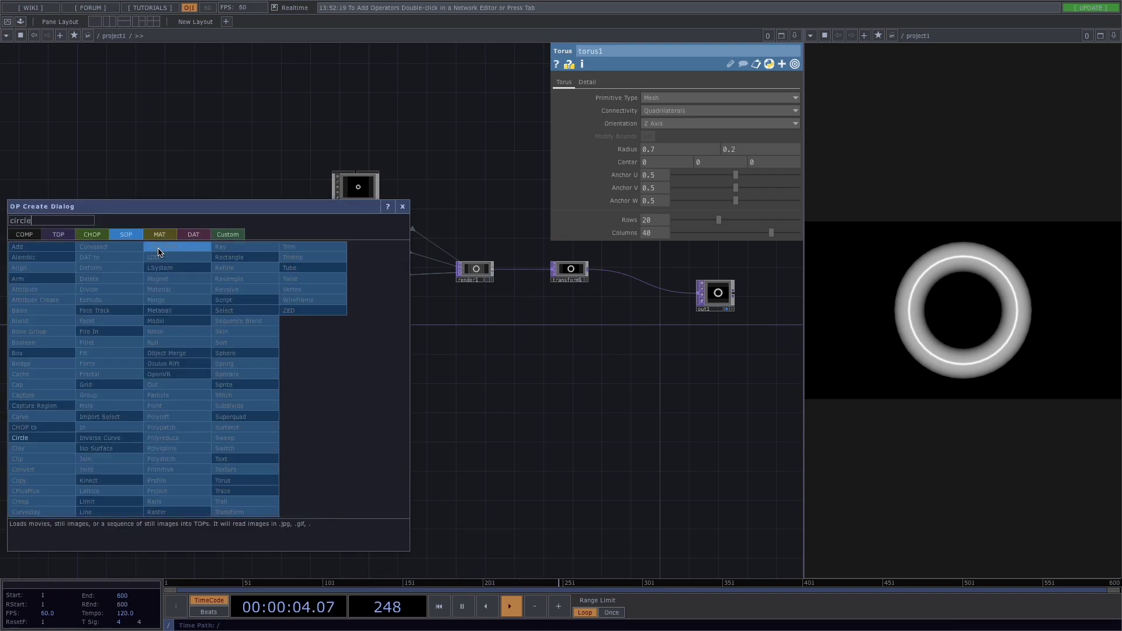
{"action": "key", "text": "Return"}
{"action": "left_click", "coordinate": [158, 252]}
{"action": "left_click_drag", "start_coordinate": [160, 253], "coordinate": [141, 336]}
- Append a Null SOP to the circle and place it directly below the geometry
{"action": "key", "text": "Tab"}
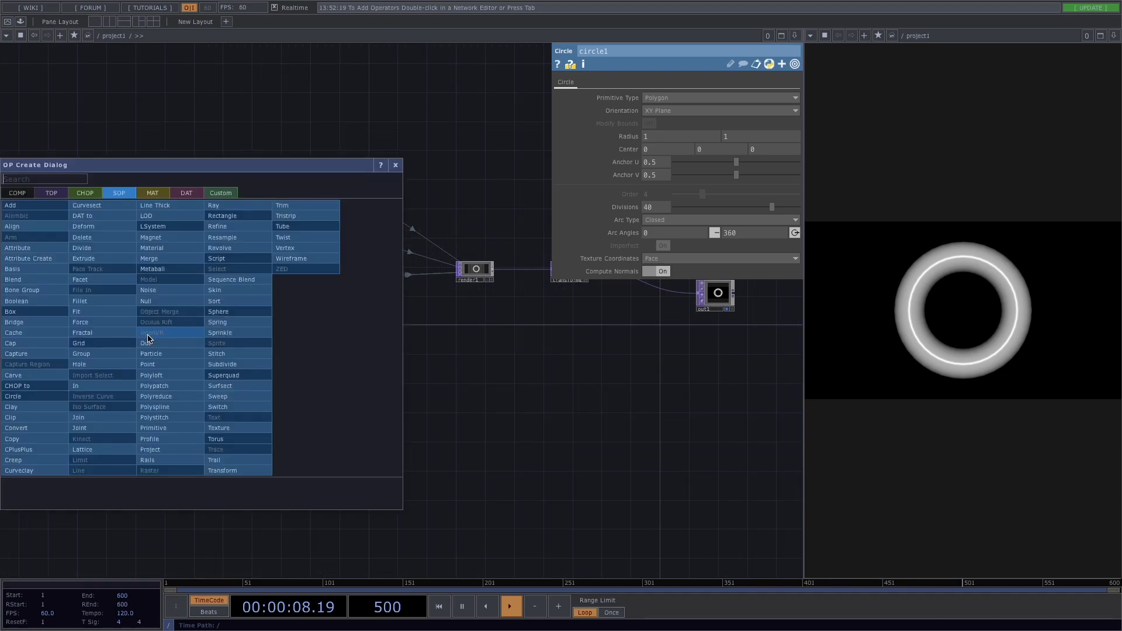
{"action": "type", "text": "nu"}
{"action": "left_click", "coordinate": [146, 301]}
{"action": "left_click", "coordinate": [344, 338]}
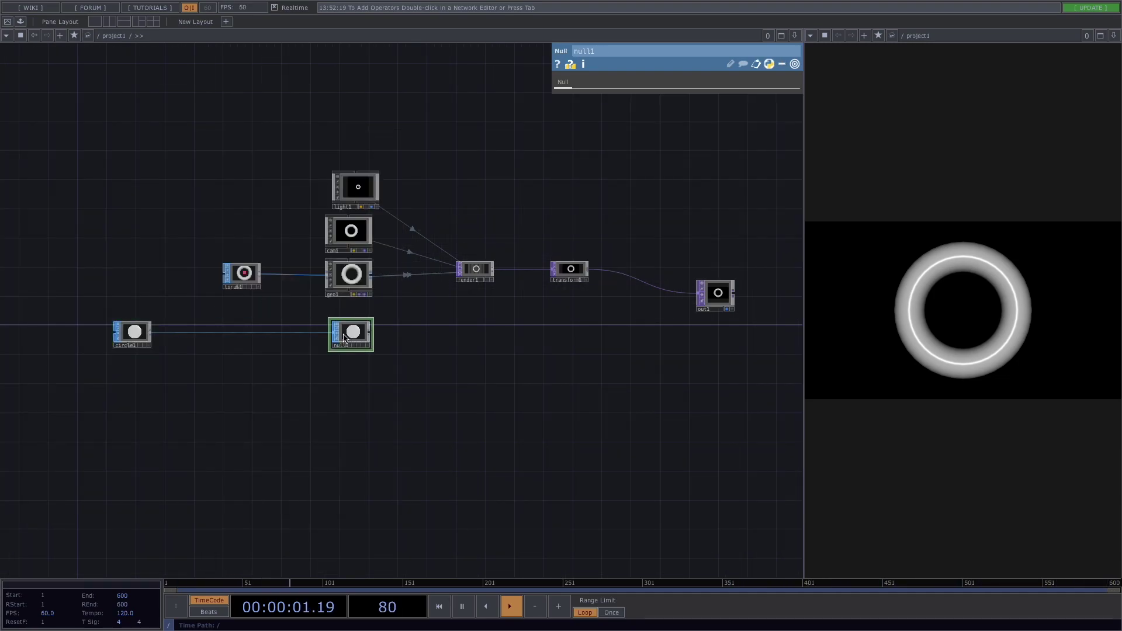
- Set the circle's arc type to Open Arc and its orientation to ZX Plane
{"action": "left_click", "coordinate": [136, 335]}
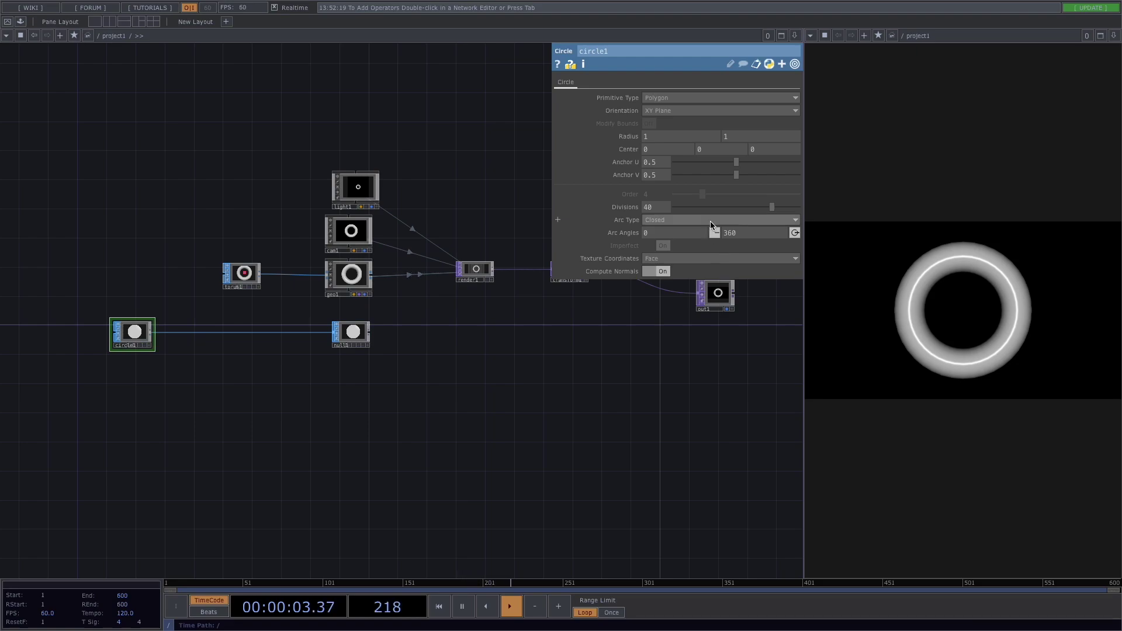
{"action": "left_click", "coordinate": [710, 221]}
{"action": "left_click", "coordinate": [667, 242]}
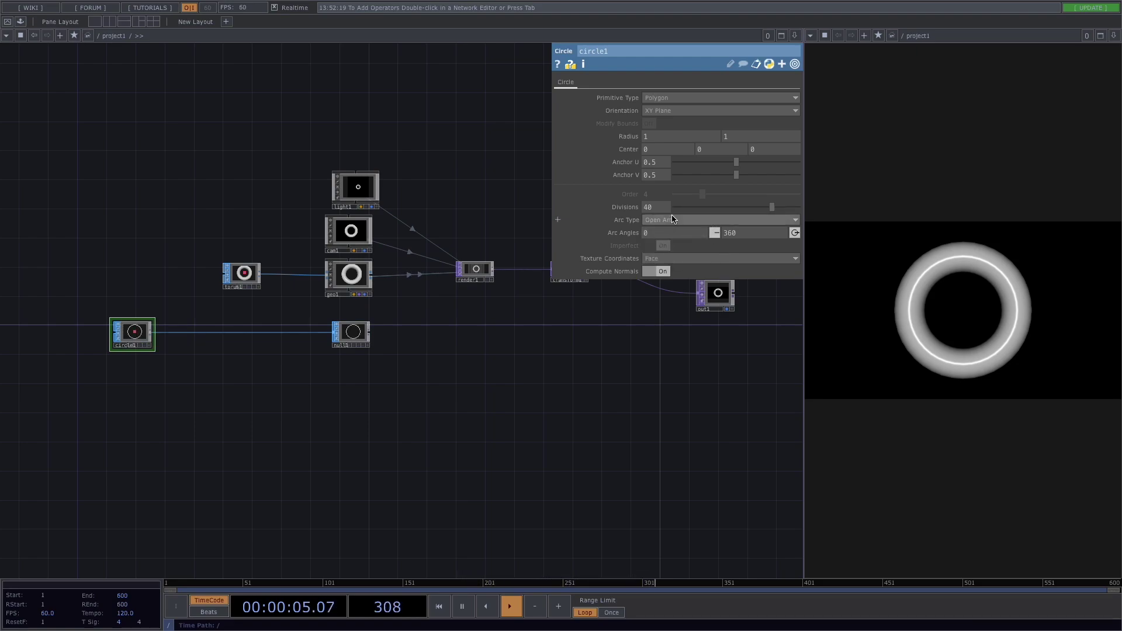
{"action": "left_click", "coordinate": [668, 112]}
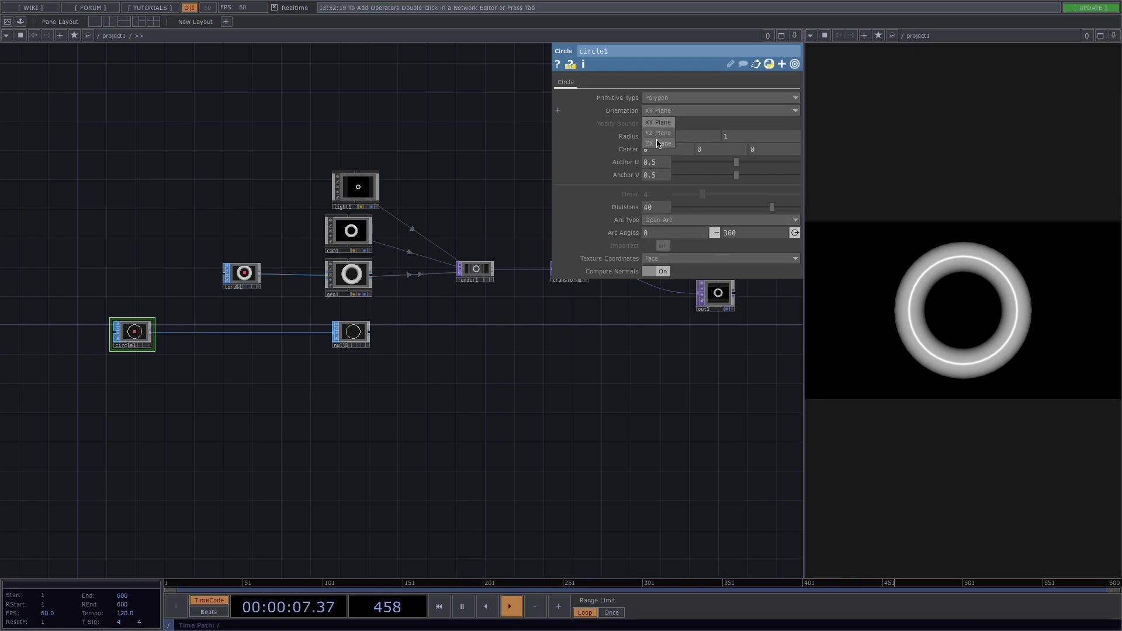
{"action": "left_click", "coordinate": [658, 144]}
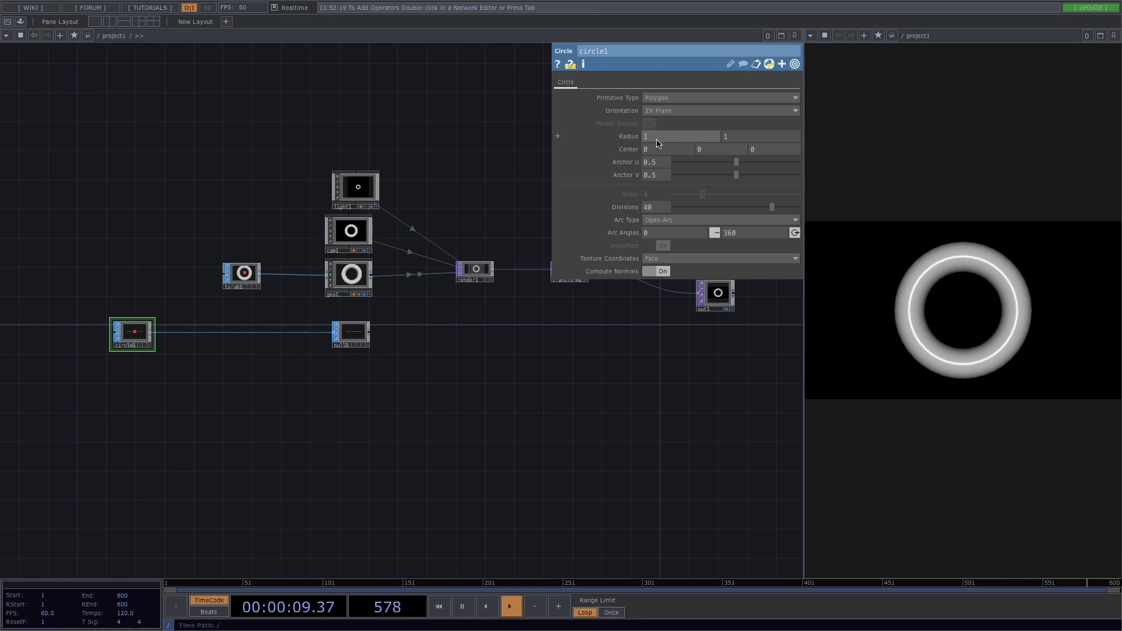
- Turn on Instancing for the Geometry COMP
{"action": "left_click", "coordinate": [356, 275]}
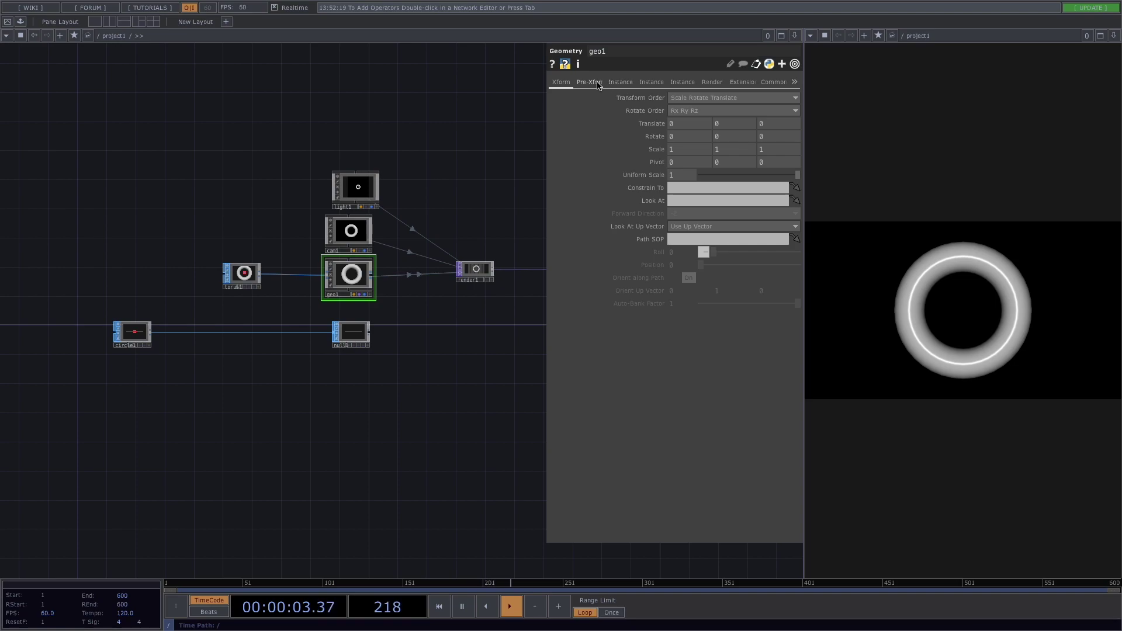
{"action": "left_click", "coordinate": [618, 83]}
{"action": "left_click", "coordinate": [676, 98]}
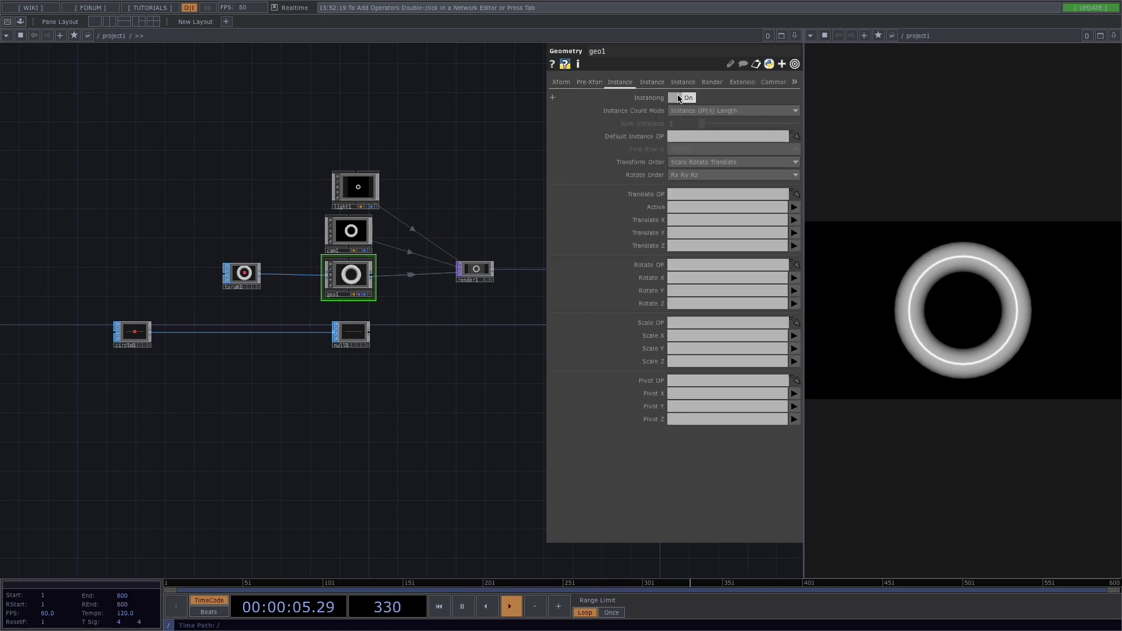
- Set the geometry's instance Translate OP to null1 and map Translate X, Y and Z to P(0), P(1) and P(2)
{"action": "left_click_drag", "start_coordinate": [354, 336], "coordinate": [686, 197]}
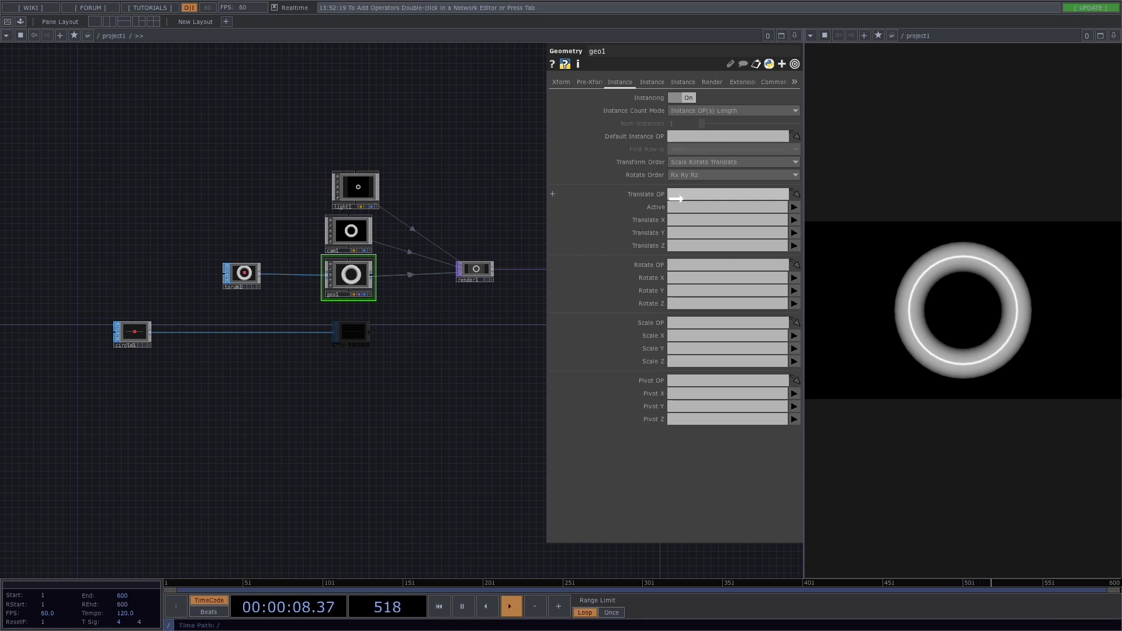
{"action": "left_click", "coordinate": [794, 221]}
{"action": "left_click", "coordinate": [797, 232]}
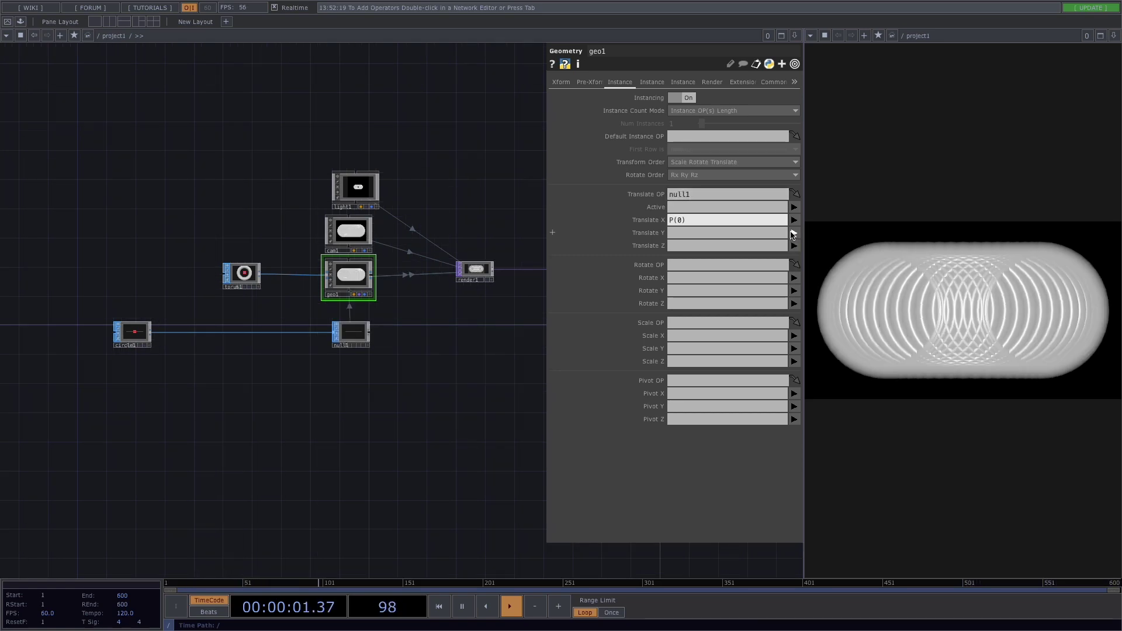
{"action": "left_click", "coordinate": [794, 232]}
{"action": "left_click", "coordinate": [799, 255]}
{"action": "left_click", "coordinate": [793, 245]}
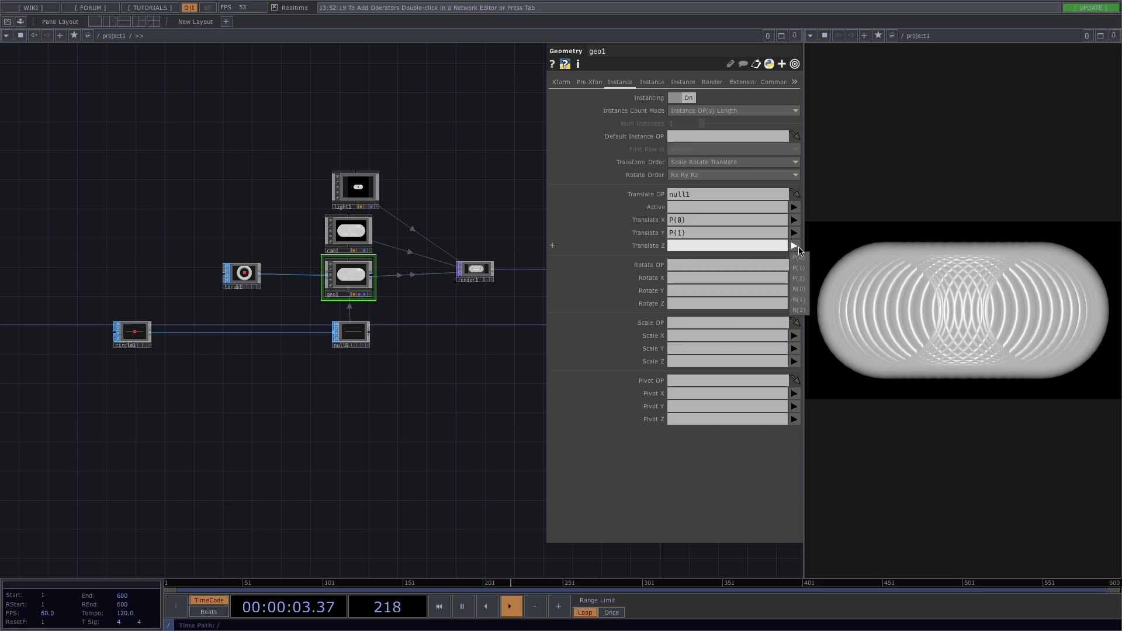
{"action": "left_click", "coordinate": [800, 279]}
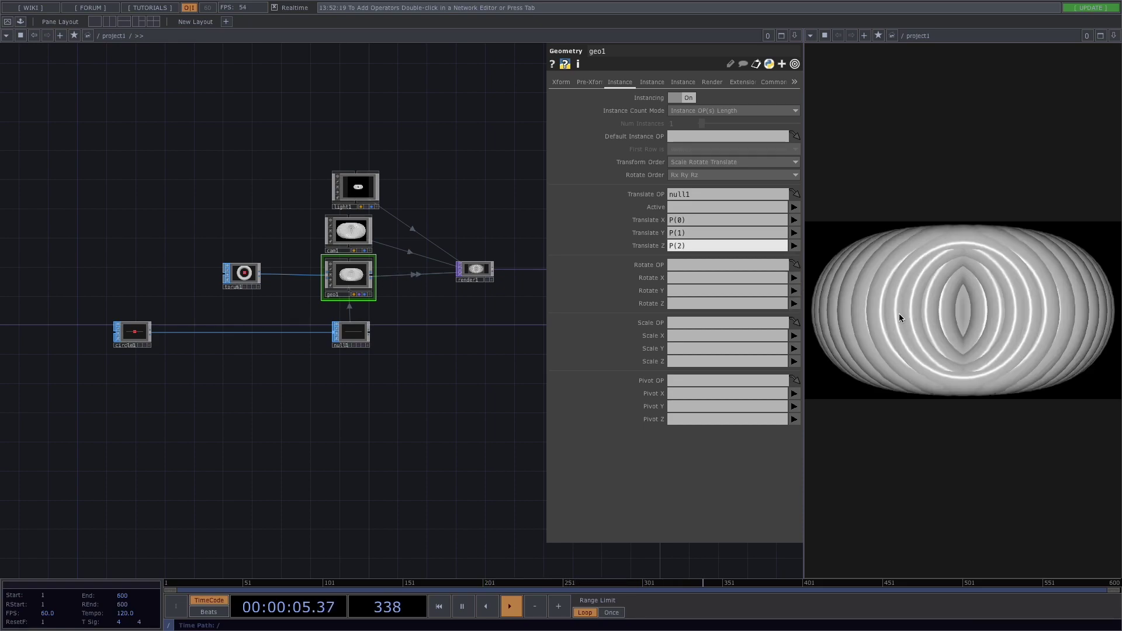
- Switch the render preview pane to a Geometry Viewer and orbit to view the instanced tori from above
{"action": "left_click", "coordinate": [811, 36]}
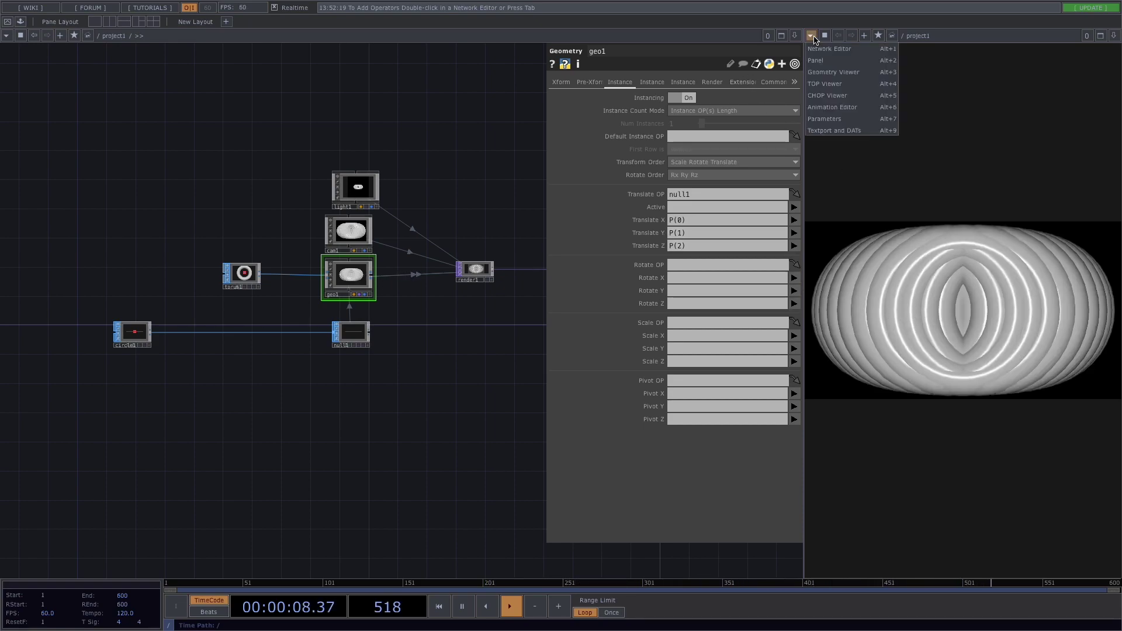
{"action": "left_click", "coordinate": [847, 72]}
{"action": "left_click_drag", "start_coordinate": [977, 296], "coordinate": [994, 284]}
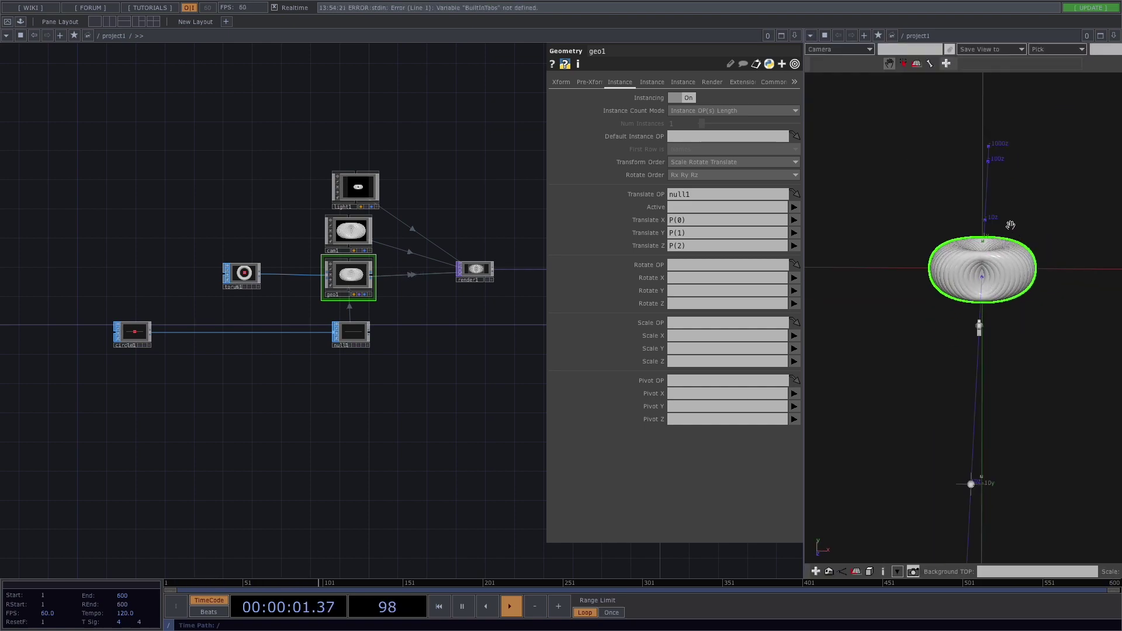
{"action": "scroll", "coordinate": [1010, 225], "scroll_direction": "up", "scroll_amount": 4}
{"action": "left_click_drag", "start_coordinate": [994, 237], "coordinate": [981, 201]}
{"action": "scroll", "coordinate": [981, 201], "scroll_direction": "down", "scroll_amount": 2}
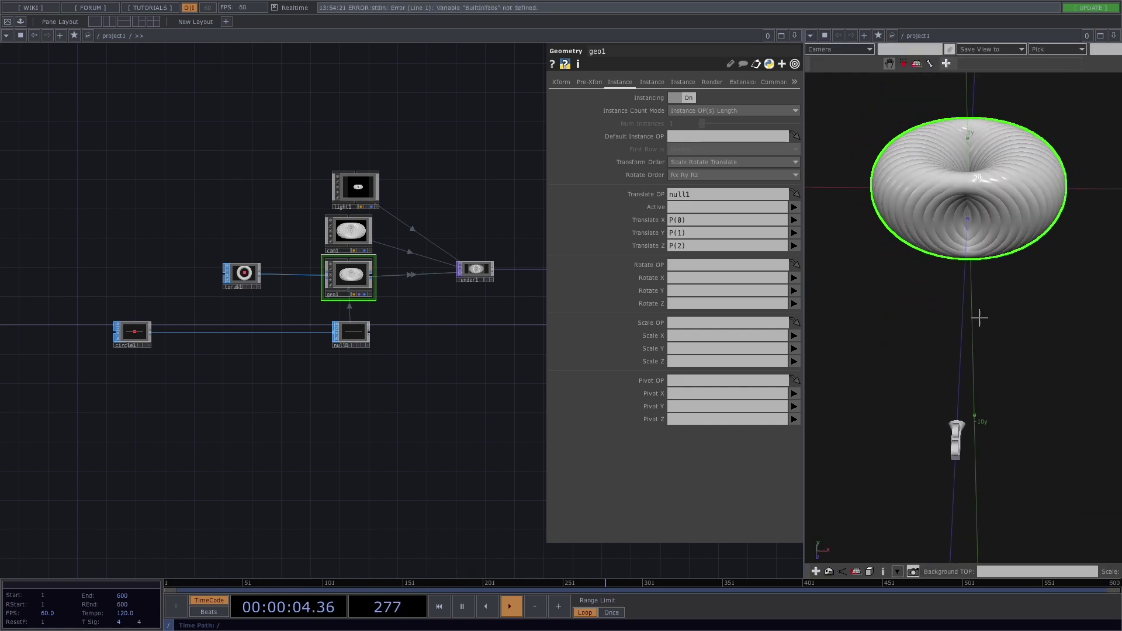
{"action": "left_click_drag", "start_coordinate": [980, 318], "coordinate": [966, 354]}
{"action": "scroll", "coordinate": [975, 180], "scroll_direction": "down", "scroll_amount": 3}
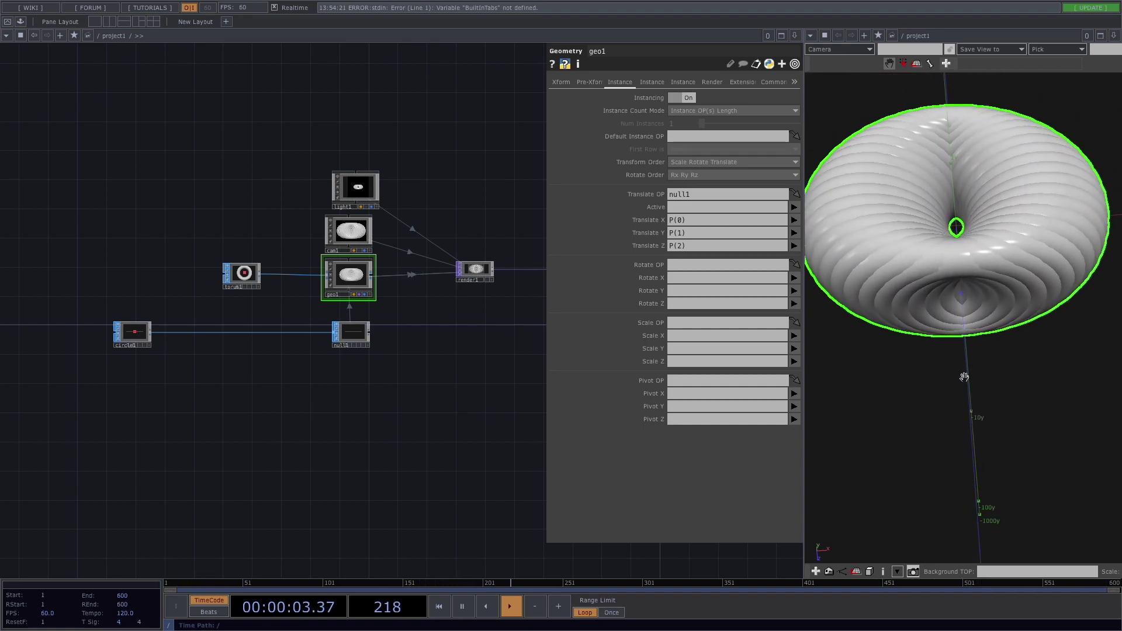
- Set the circle's divisions to 8
{"action": "left_click", "coordinate": [133, 334]}
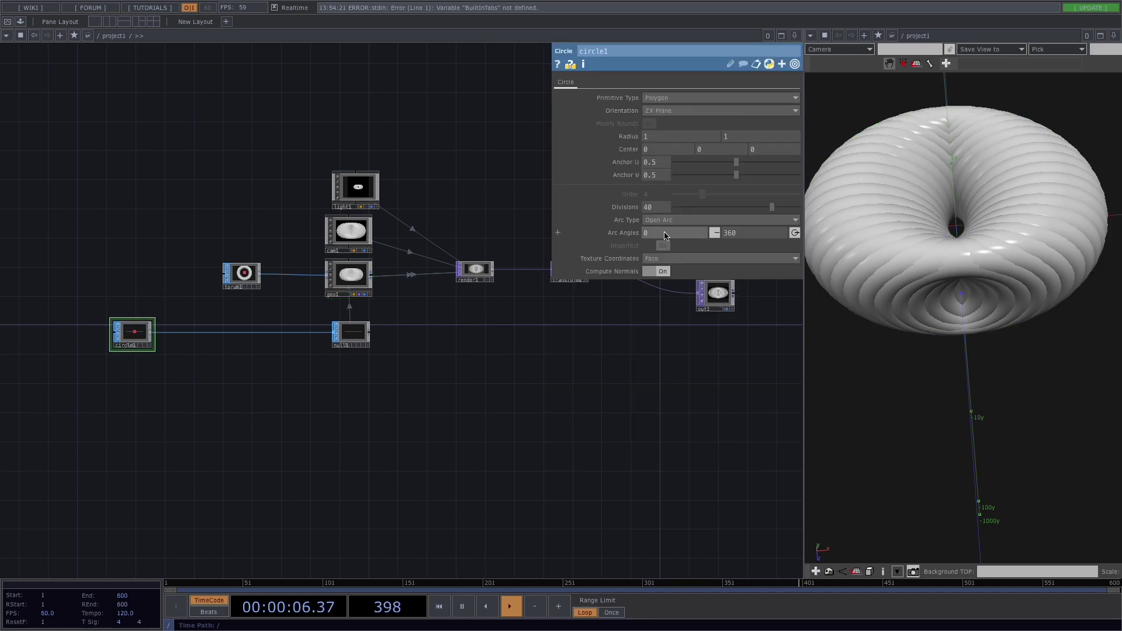
{"action": "left_click_drag", "start_coordinate": [703, 213], "coordinate": [694, 213]}
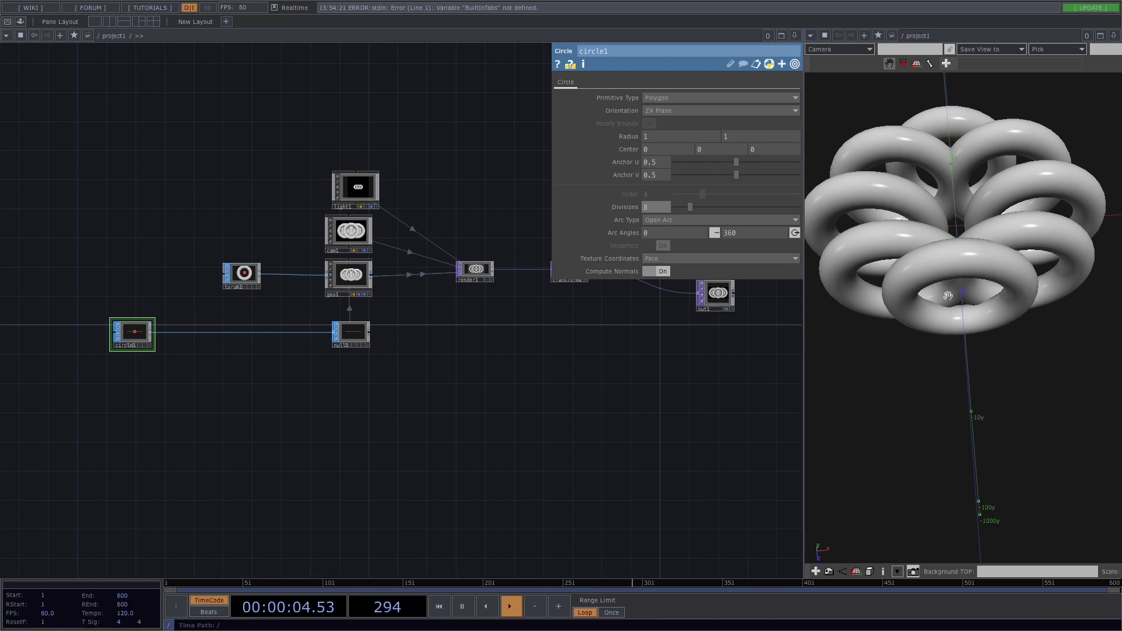
- Add a SOP to CHOP that reads the circle and place it directly below the circle node
{"action": "scroll", "coordinate": [173, 363], "scroll_direction": "up", "scroll_amount": 5}
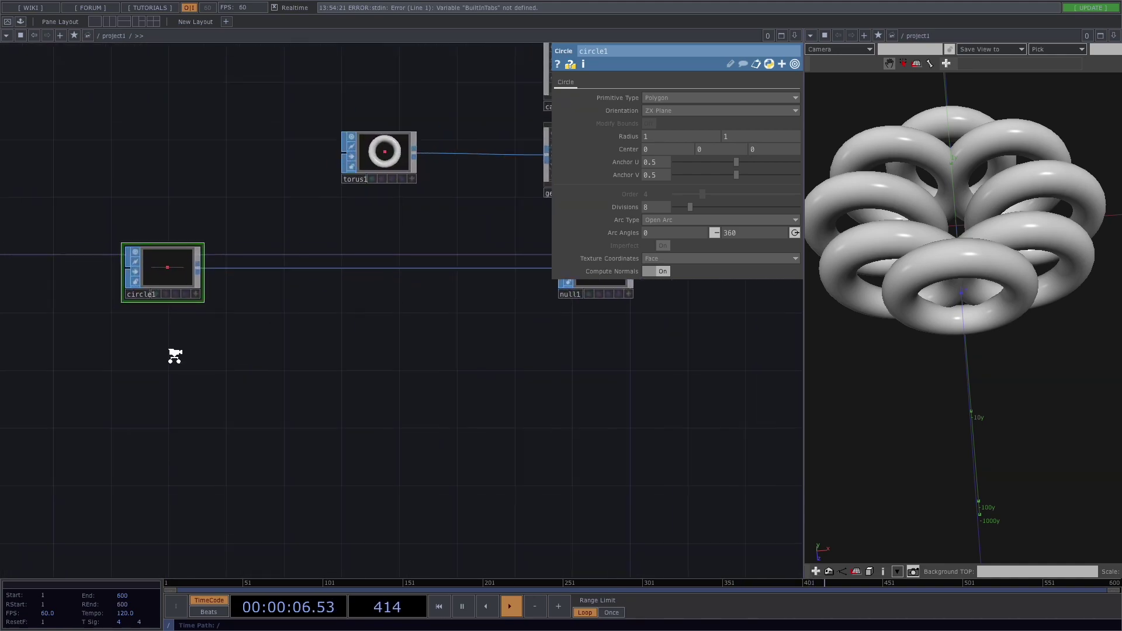
{"action": "key", "text": "Tab"}
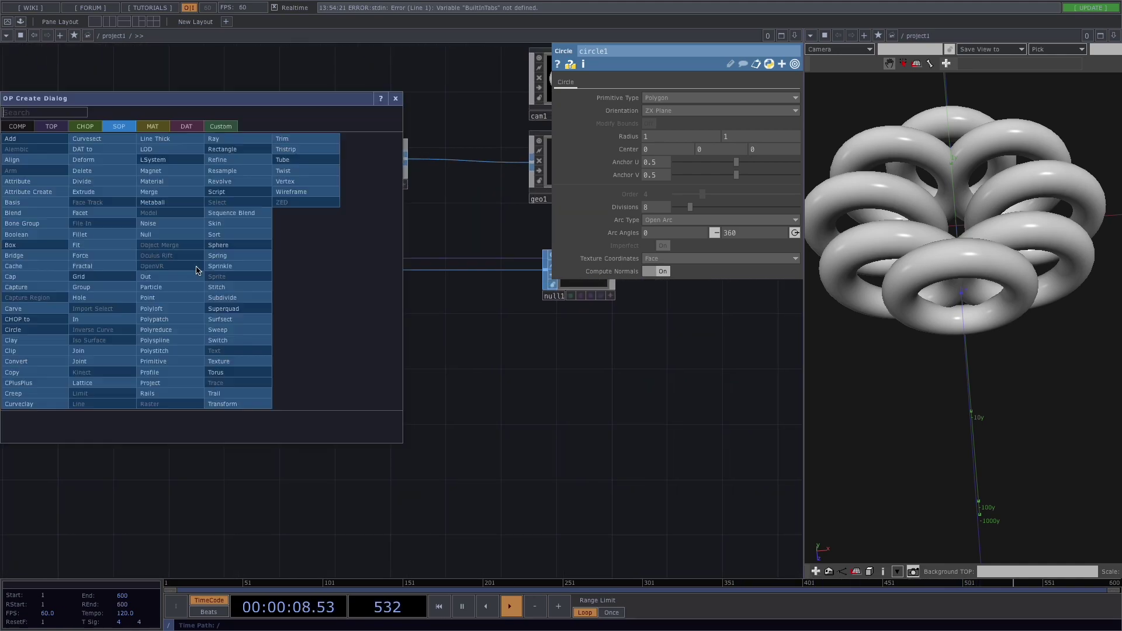
{"action": "left_click", "coordinate": [74, 125]}
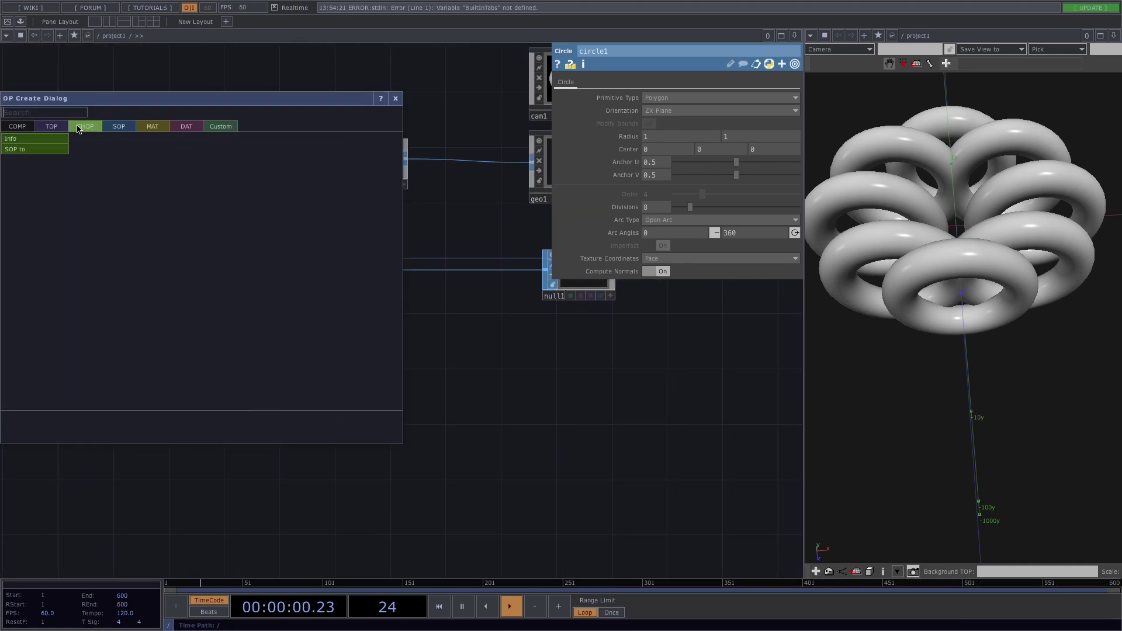
{"action": "left_click", "coordinate": [24, 141]}
{"action": "left_click", "coordinate": [139, 399]}
{"action": "left_click_drag", "start_coordinate": [139, 394], "coordinate": [166, 394]}
{"action": "left_click_drag", "start_coordinate": [210, 356], "coordinate": [158, 349]}
{"action": "left_click", "coordinate": [88, 394]}
{"action": "left_click_drag", "start_coordinate": [100, 394], "coordinate": [128, 392]}
{"action": "scroll", "coordinate": [137, 384], "scroll_direction": "up", "scroll_amount": 4}
{"action": "scroll", "coordinate": [140, 385], "scroll_direction": "up", "scroll_amount": 2}
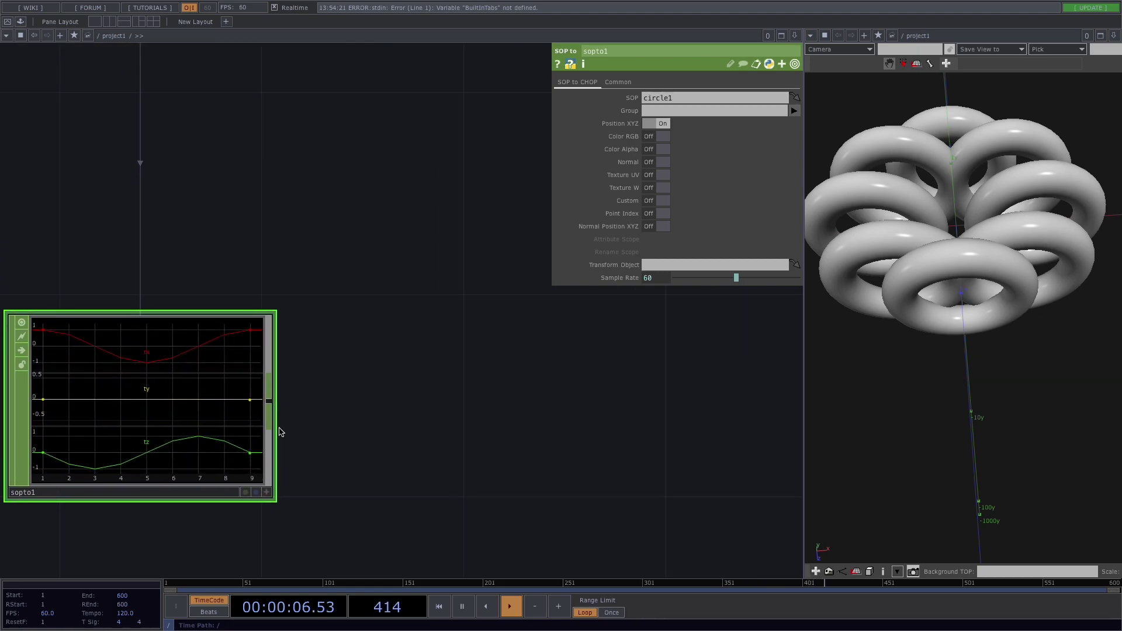
- Append a Slope CHOP to the SOP to CHOP and place it beside that node
{"action": "scroll", "coordinate": [185, 435], "scroll_direction": "down", "scroll_amount": 5}
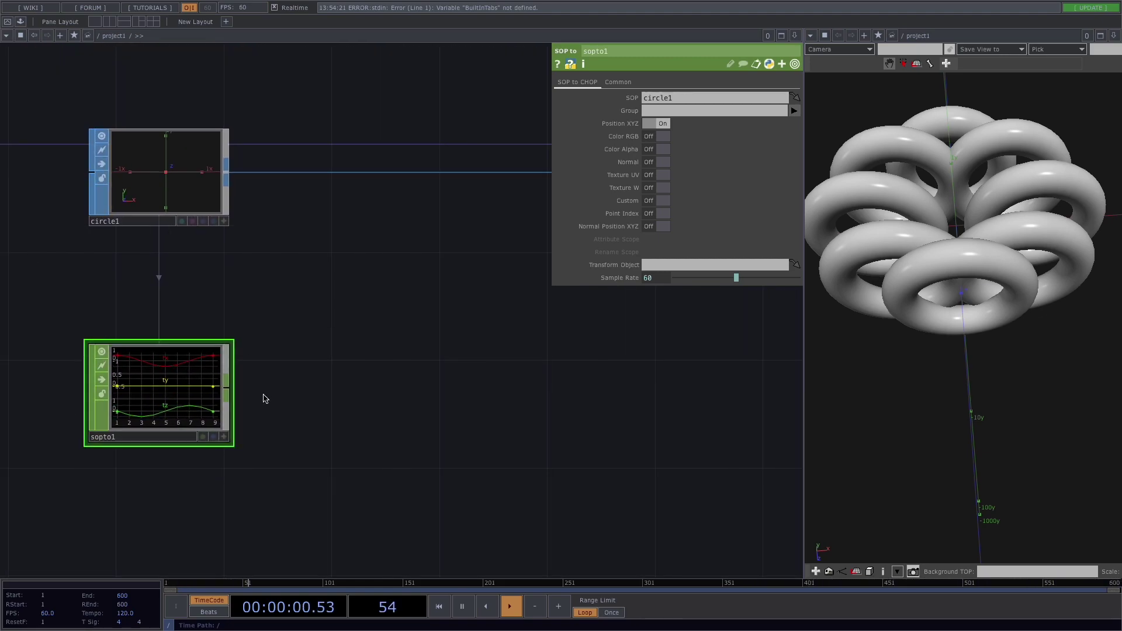
{"action": "right_click", "coordinate": [228, 390]}
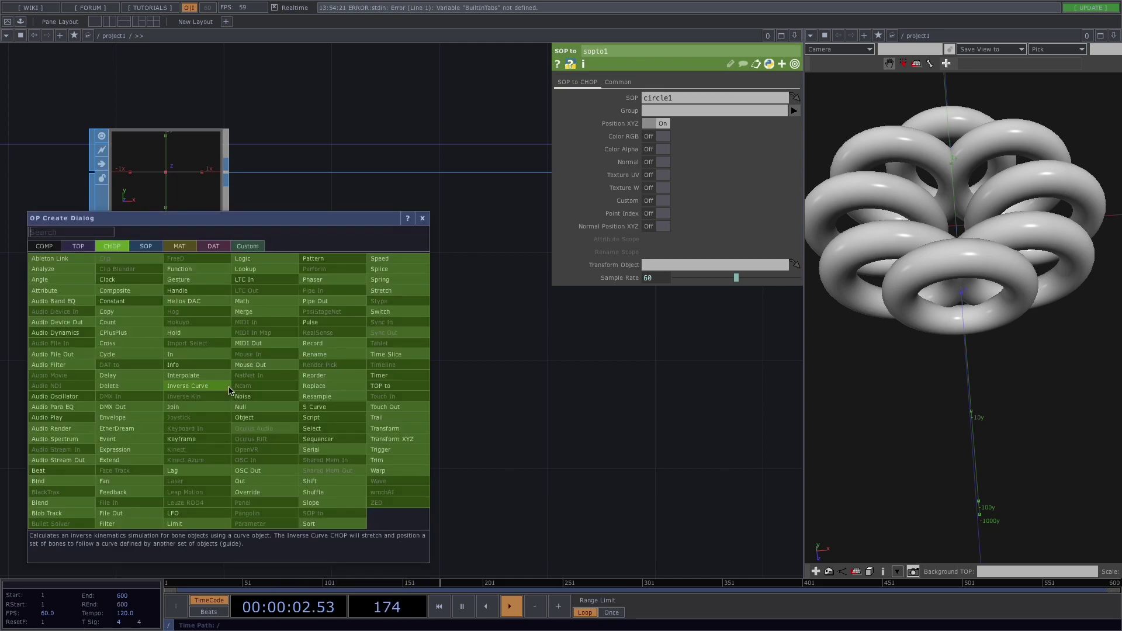
{"action": "type", "text": "slop"}
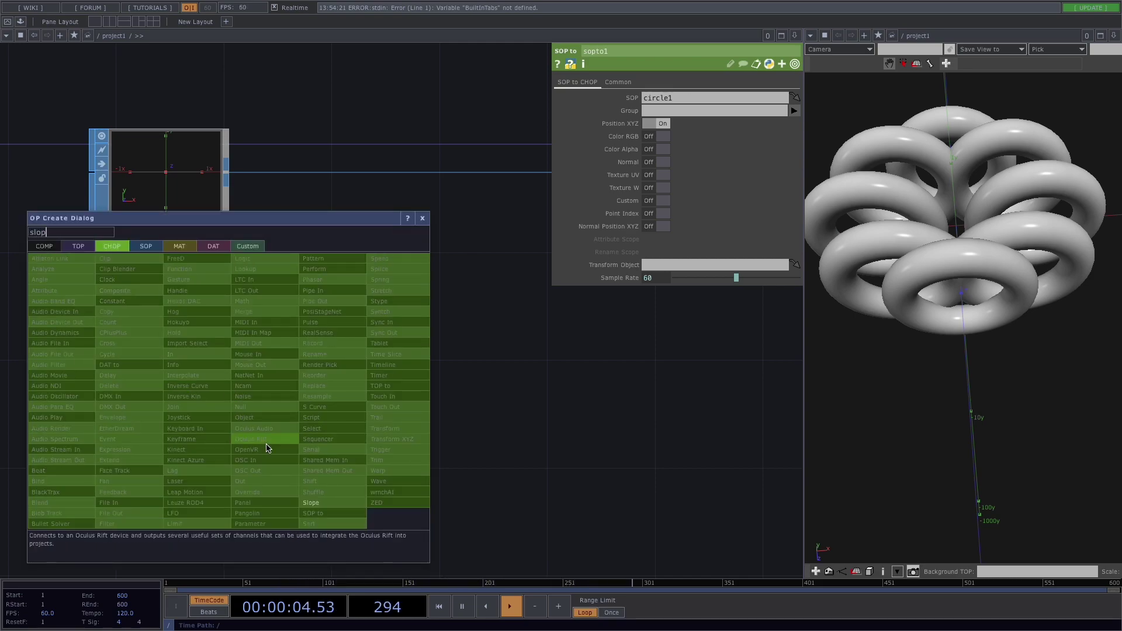
{"action": "left_click", "coordinate": [311, 503]}
{"action": "left_click", "coordinate": [425, 398]}
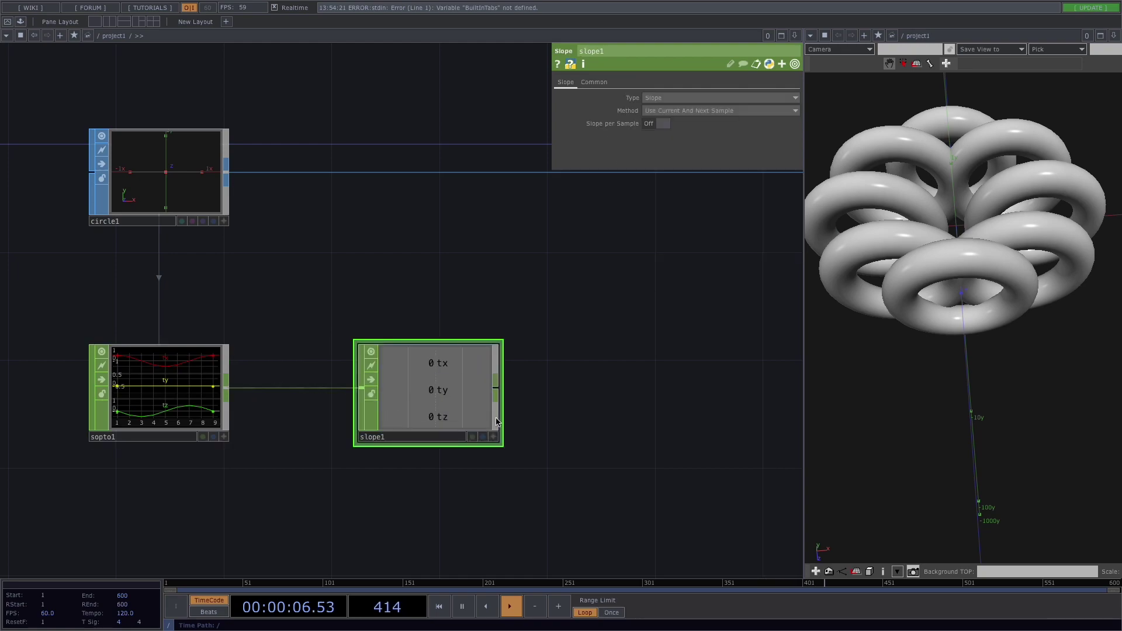
- Append a Null CHOP to the slope and place it below the null1 node
{"action": "right_click", "coordinate": [501, 390]}
{"action": "type", "text": "nu"}
{"action": "left_click", "coordinate": [522, 407]}
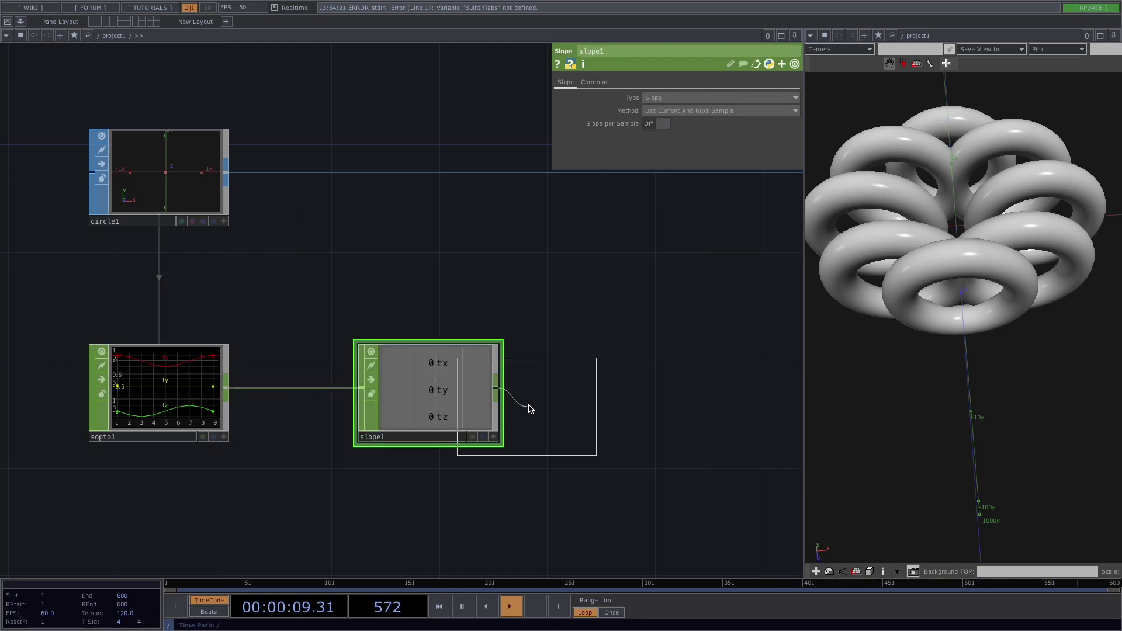
{"action": "left_click", "coordinate": [695, 367]}
{"action": "left_click_drag", "start_coordinate": [656, 459], "coordinate": [398, 451]}
{"action": "scroll", "coordinate": [401, 432], "scroll_direction": "down", "scroll_amount": 2}
{"action": "left_click_drag", "start_coordinate": [433, 394], "coordinate": [563, 395]}
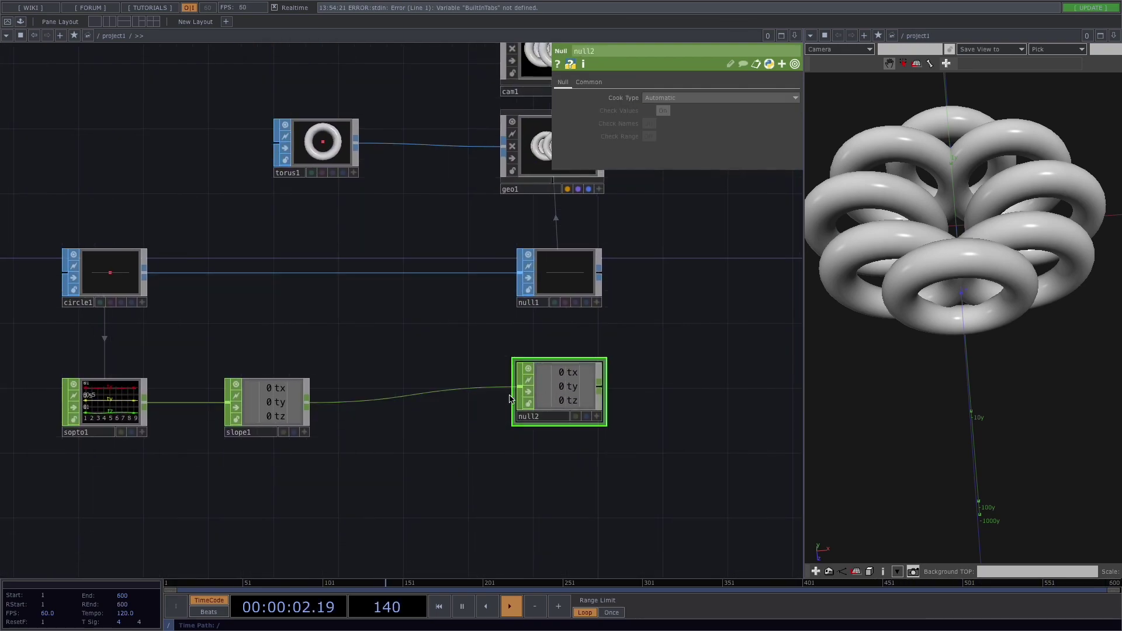
- Move the slope node midway between its neighbours, turn off its Time Slice and inspect its curves
{"action": "left_click_drag", "start_coordinate": [268, 403], "coordinate": [315, 403]}
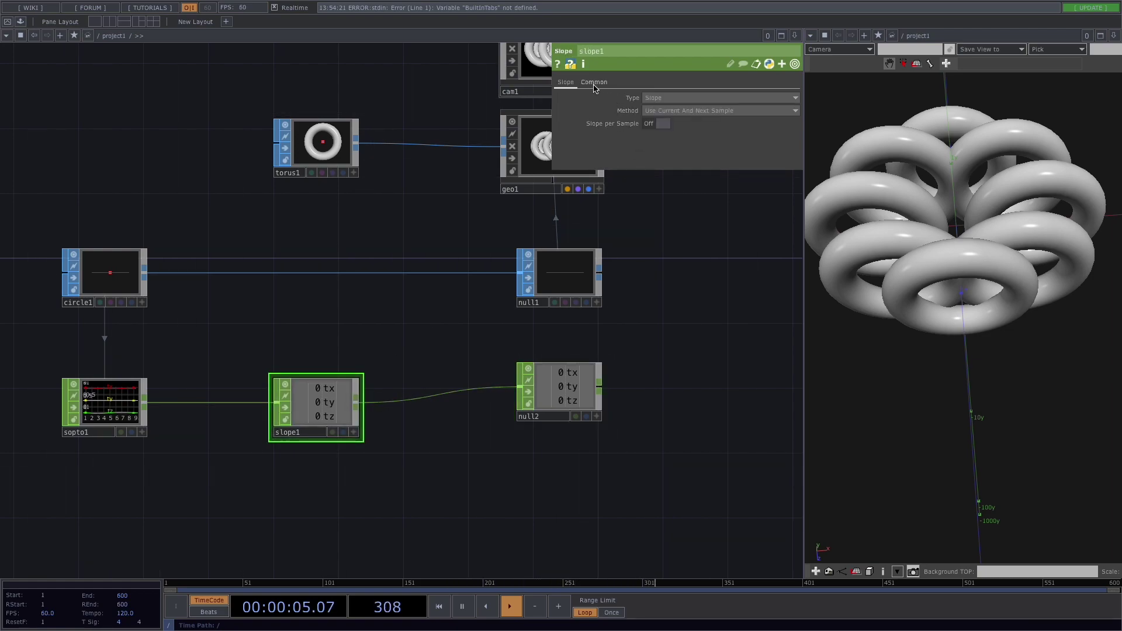
{"action": "left_click", "coordinate": [593, 84]}
{"action": "left_click", "coordinate": [656, 98]}
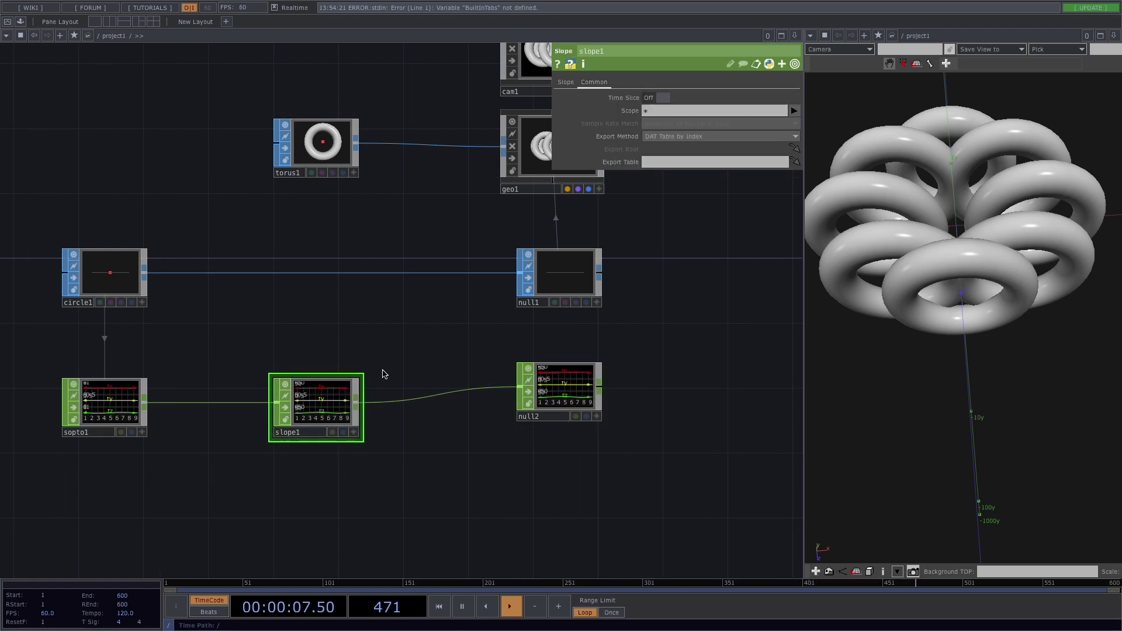
{"action": "scroll", "coordinate": [382, 374], "scroll_direction": "up", "scroll_amount": 5}
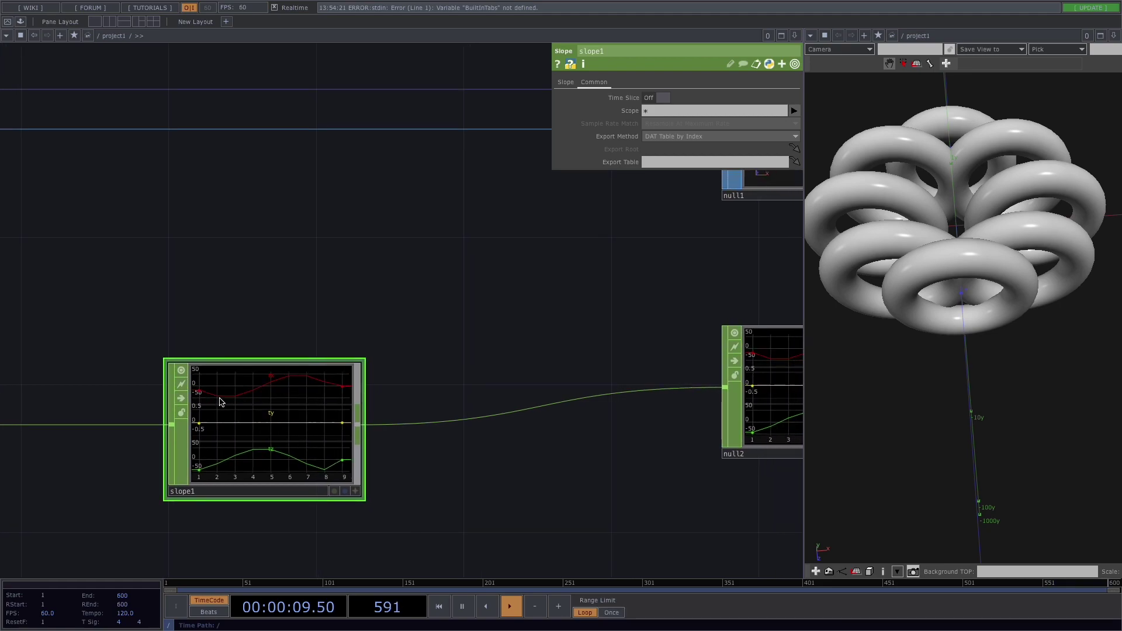
{"action": "left_click_drag", "start_coordinate": [334, 314], "coordinate": [311, 318]}
{"action": "scroll", "coordinate": [149, 387], "scroll_direction": "down", "scroll_amount": 2}
{"action": "scroll", "coordinate": [514, 345], "scroll_direction": "down", "scroll_amount": 2}
- Set the geometry's Rotate to OP to null2 and map Rotate to Vector X, Y and Z to tx, ty and tz
{"action": "left_click_drag", "start_coordinate": [538, 325], "coordinate": [377, 398]}
{"action": "left_click", "coordinate": [522, 406]}
{"action": "middle_click_drag", "start_coordinate": [406, 345], "coordinate": [450, 193]}
{"action": "left_click", "coordinate": [442, 185]}
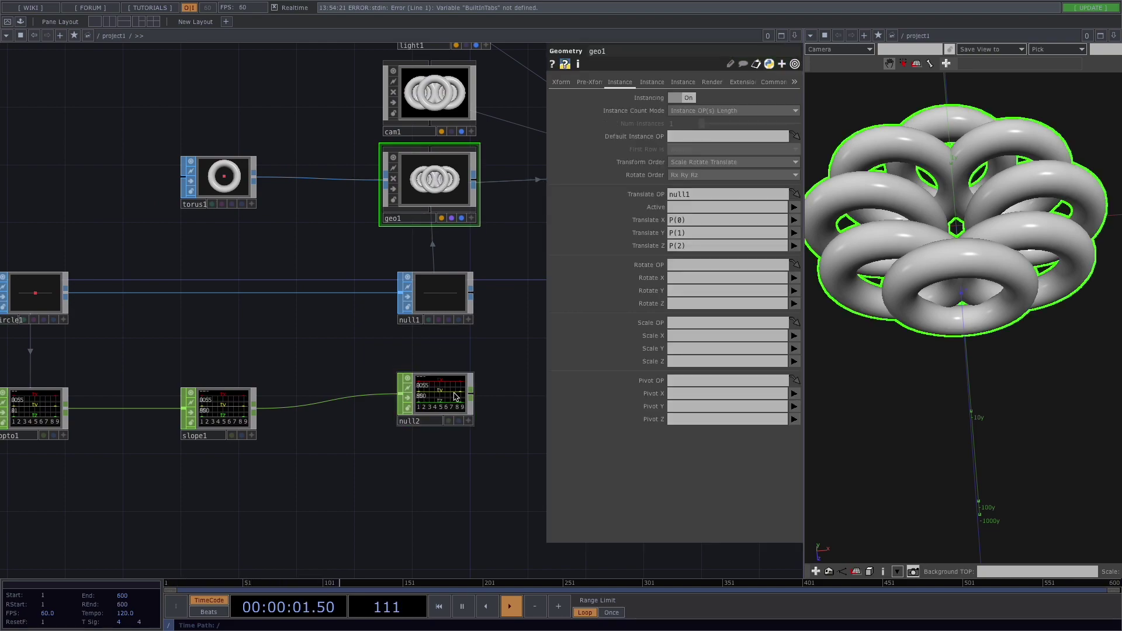
{"action": "left_click", "coordinate": [653, 82]}
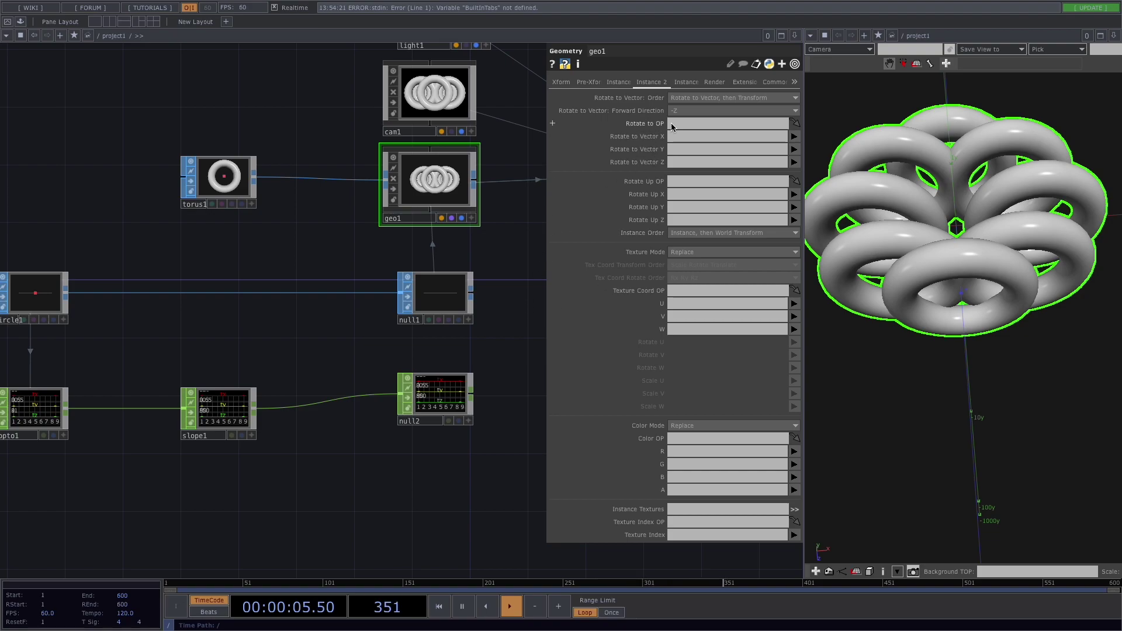
{"action": "left_click_drag", "start_coordinate": [449, 392], "coordinate": [672, 124]}
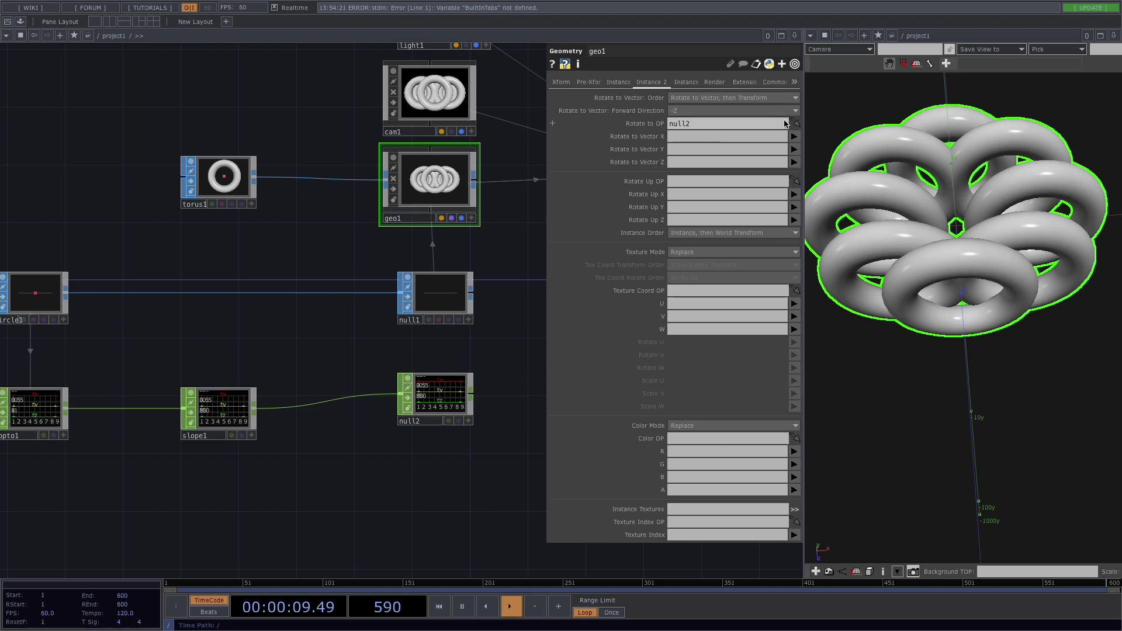
{"action": "left_click", "coordinate": [794, 136]}
{"action": "left_click", "coordinate": [796, 149]}
{"action": "left_click", "coordinate": [794, 150]}
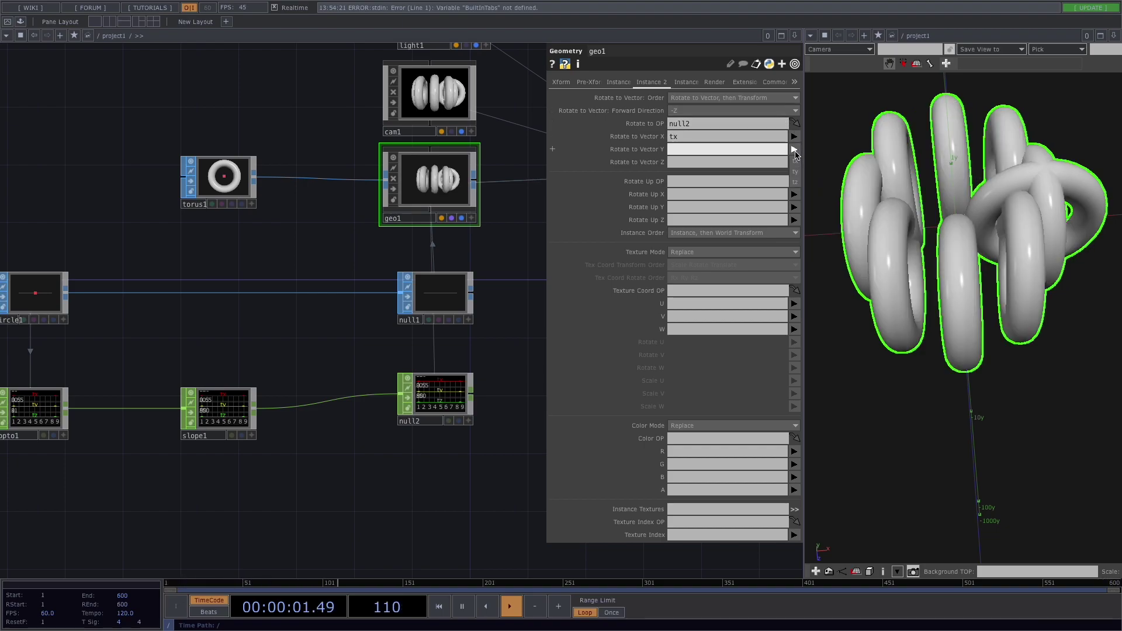
{"action": "left_click", "coordinate": [795, 163]}
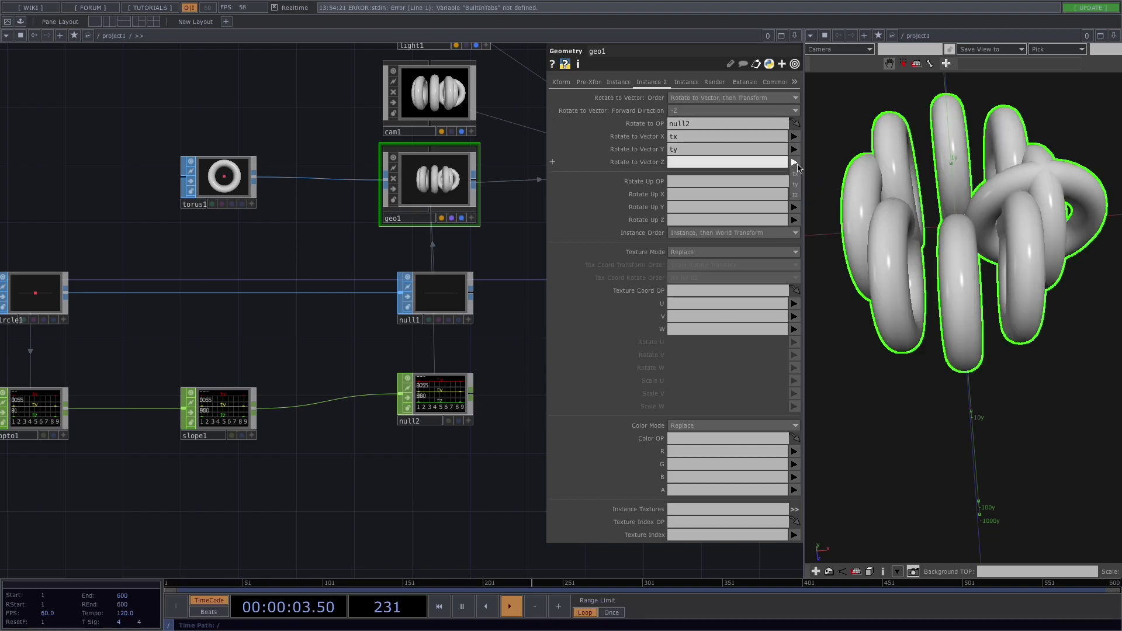
{"action": "left_click", "coordinate": [797, 194]}
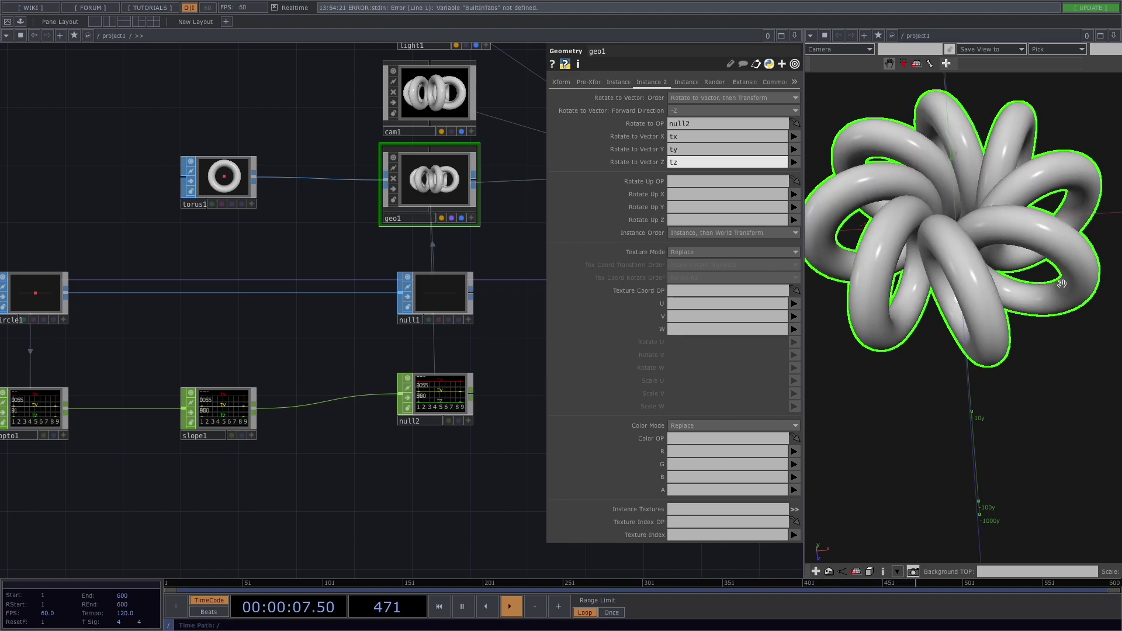
- Set both of the circle's radius values to 2 and its divisions to 34
{"action": "left_click_drag", "start_coordinate": [113, 354], "coordinate": [218, 349]}
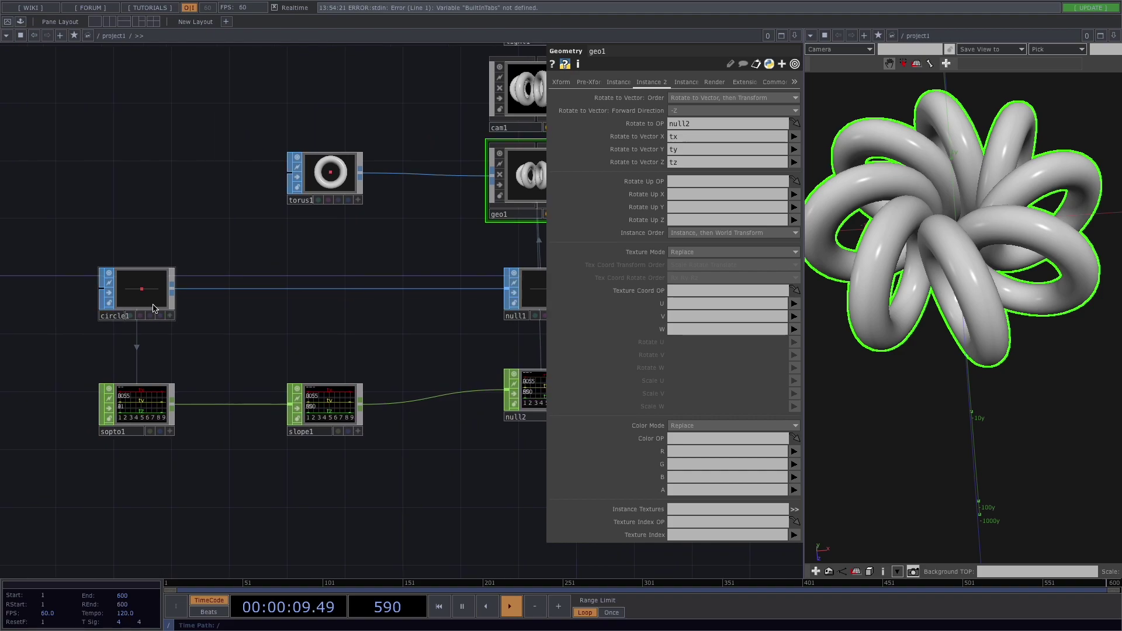
{"action": "left_click", "coordinate": [149, 302]}
{"action": "mouse_move", "coordinate": [631, 136]}
{"action": "middle_mouse_down"}
{"action": "mouse_move", "coordinate": [633, 115]}
{"action": "mouse_move", "coordinate": [631, 137]}
{"action": "middle_mouse_up"}
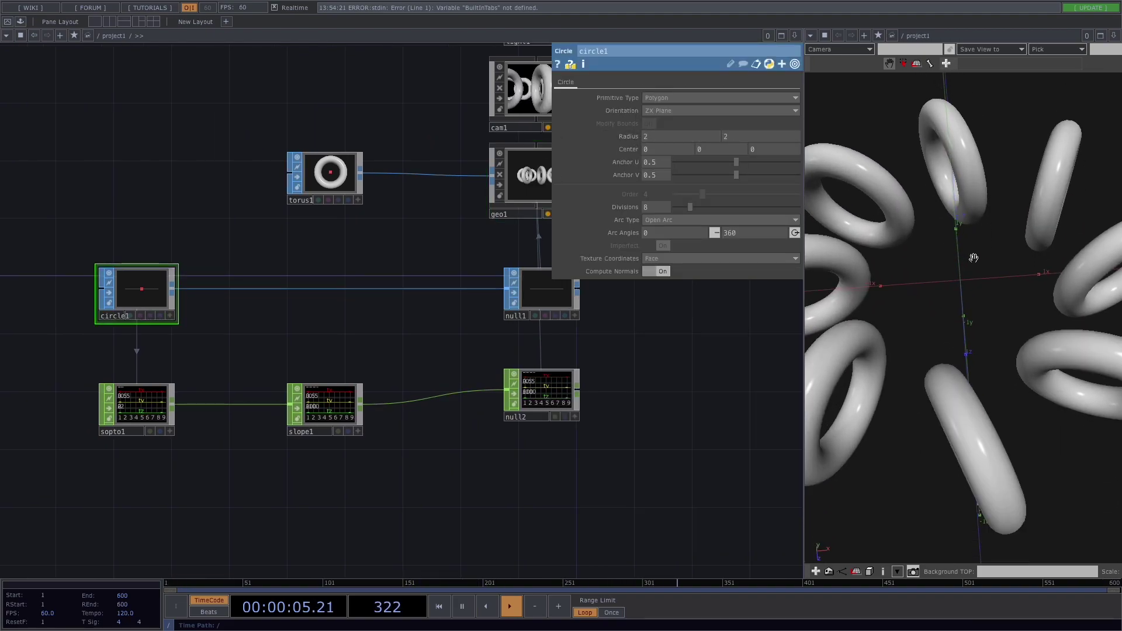
{"action": "scroll", "coordinate": [966, 256], "scroll_direction": "down", "scroll_amount": 5}
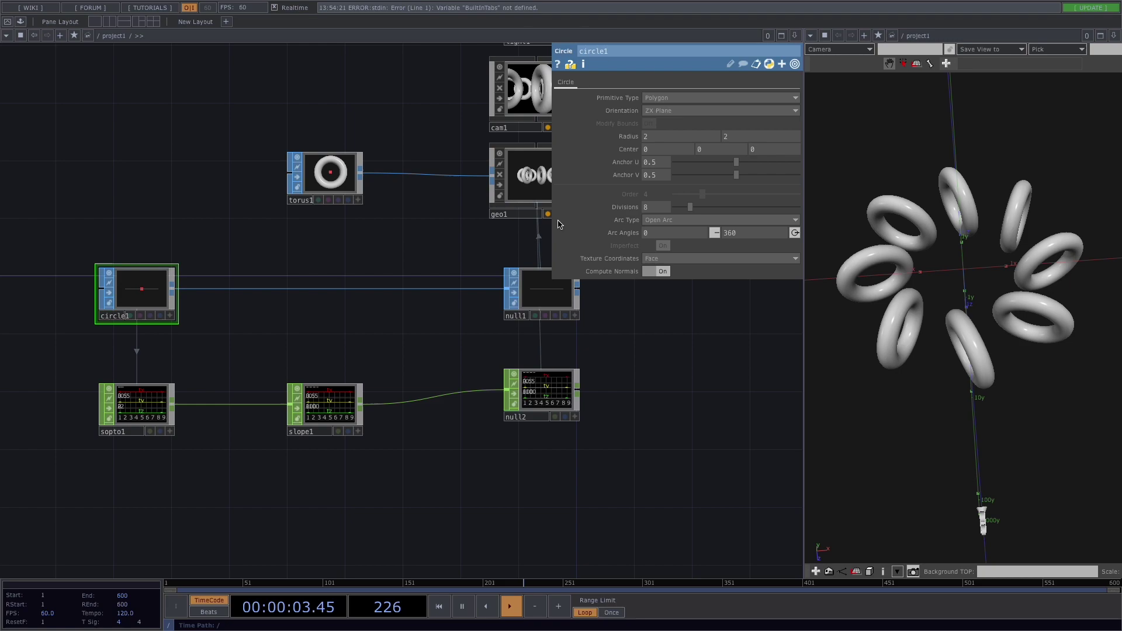
{"action": "left_click_drag", "start_coordinate": [690, 207], "coordinate": [755, 208]}
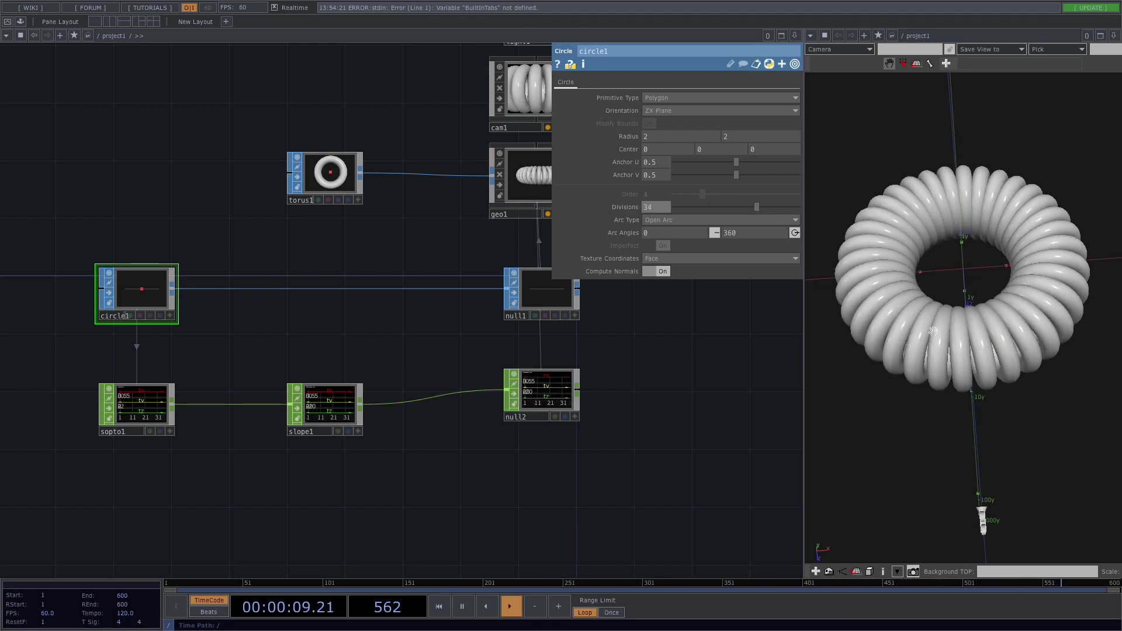
- Align the SOP to, Slope and Null CHOP nodes in one straight row closer below the circle
{"action": "left_click_drag", "start_coordinate": [419, 451], "coordinate": [428, 405]}
{"action": "scroll", "coordinate": [428, 406], "scroll_direction": "down", "scroll_amount": 1}
{"action": "left_click_drag", "start_coordinate": [354, 370], "coordinate": [354, 356]}
{"action": "left_click_drag", "start_coordinate": [145, 363], "coordinate": [144, 349]}
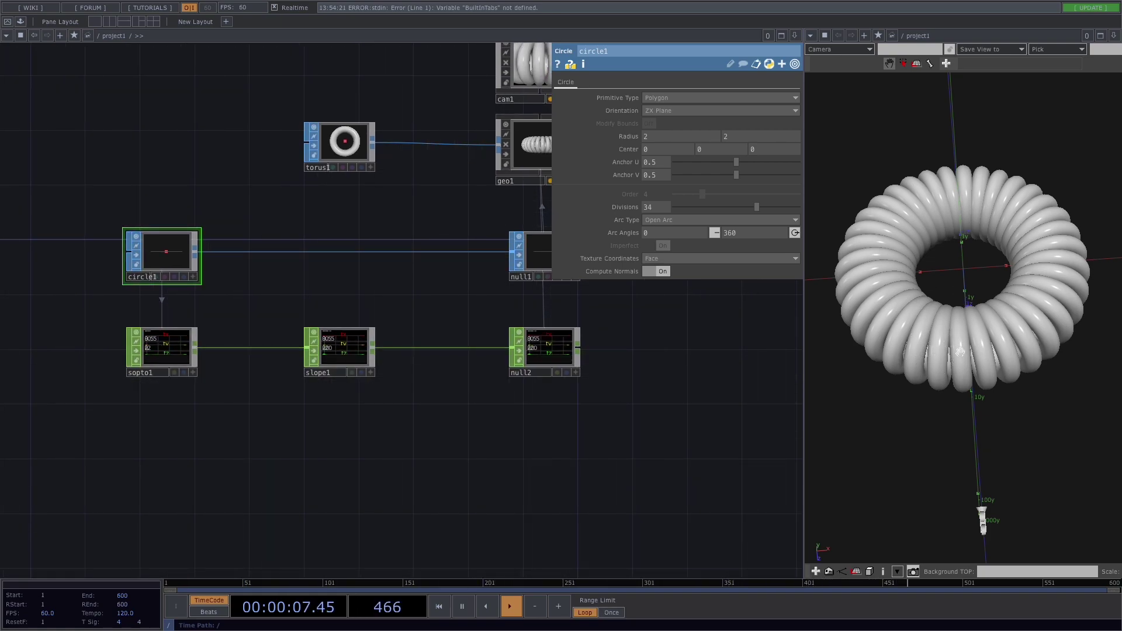
- Add a Pattern CHOP to the network below the SOP to node
{"action": "scroll", "coordinate": [253, 416], "scroll_direction": "down", "scroll_amount": 1}
{"action": "key", "text": "Tab"}
{"action": "type", "text": "patter"}
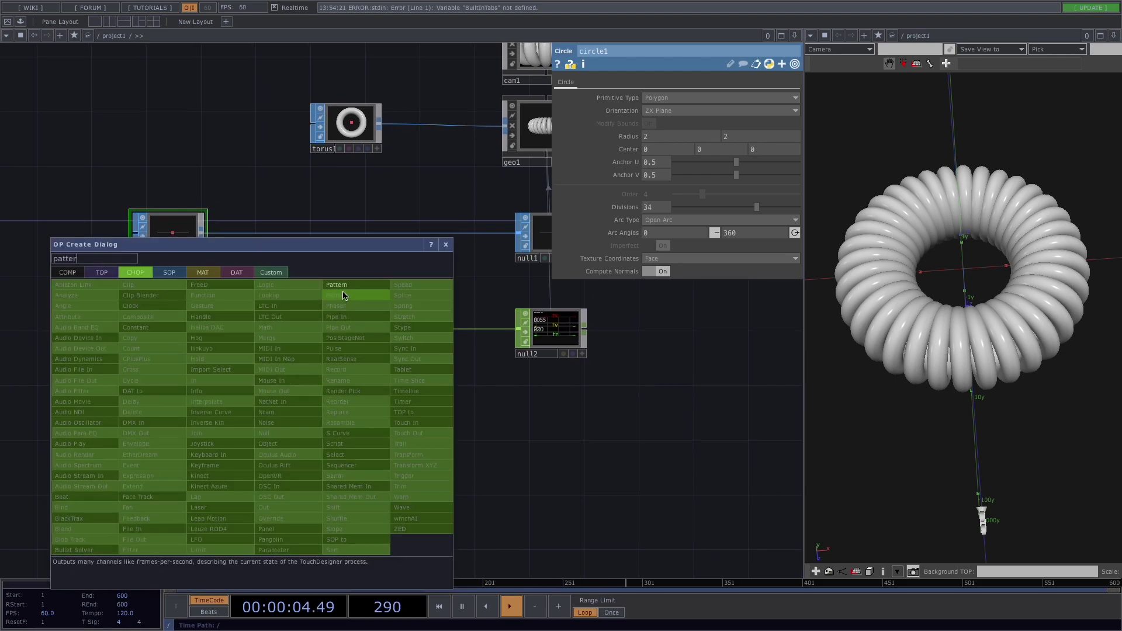
{"action": "left_click", "coordinate": [338, 285]}
{"action": "left_click", "coordinate": [169, 430]}
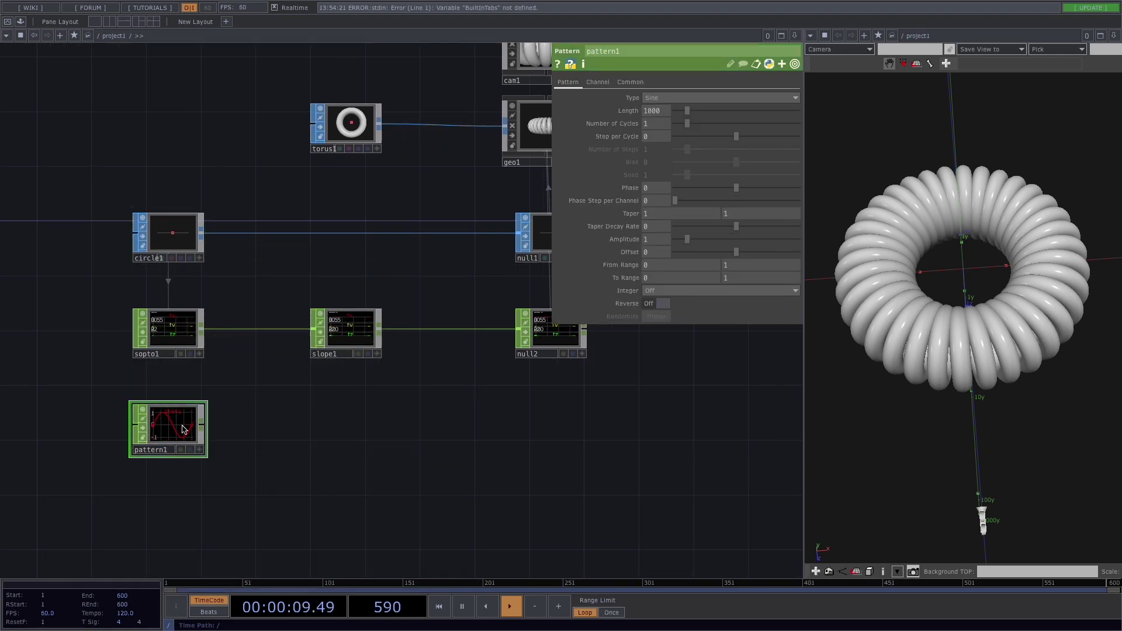
- Rename the pattern's channel to scale
{"action": "left_click", "coordinate": [631, 82]}
{"action": "left_click", "coordinate": [598, 82]}
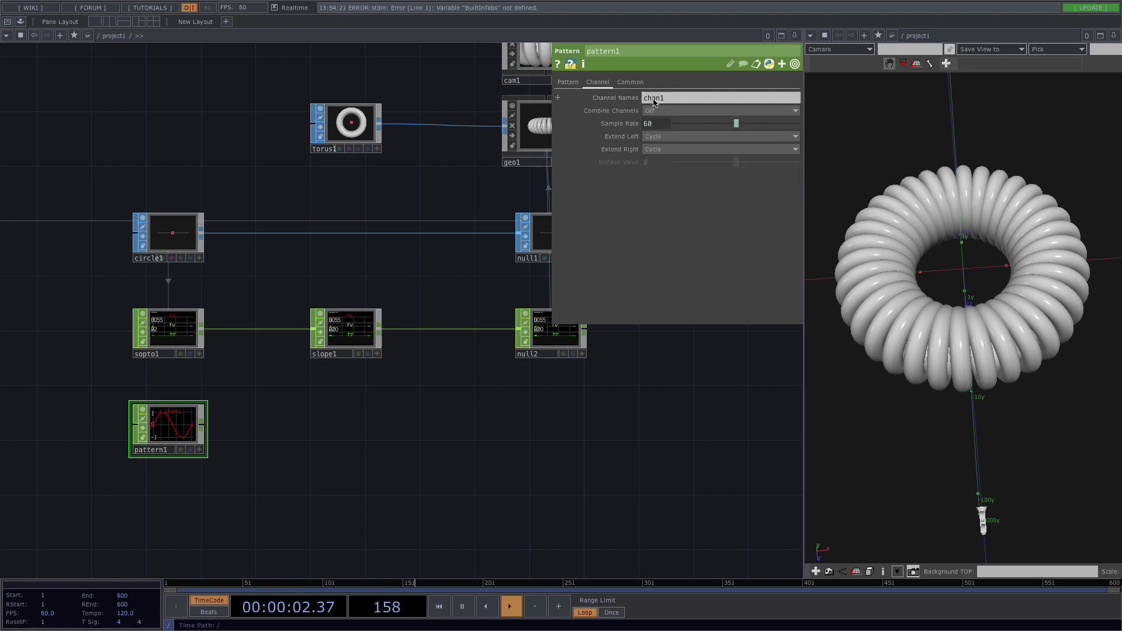
{"action": "left_click", "coordinate": [654, 99]}
{"action": "type", "text": "scale"}
{"action": "key", "text": "Return"}
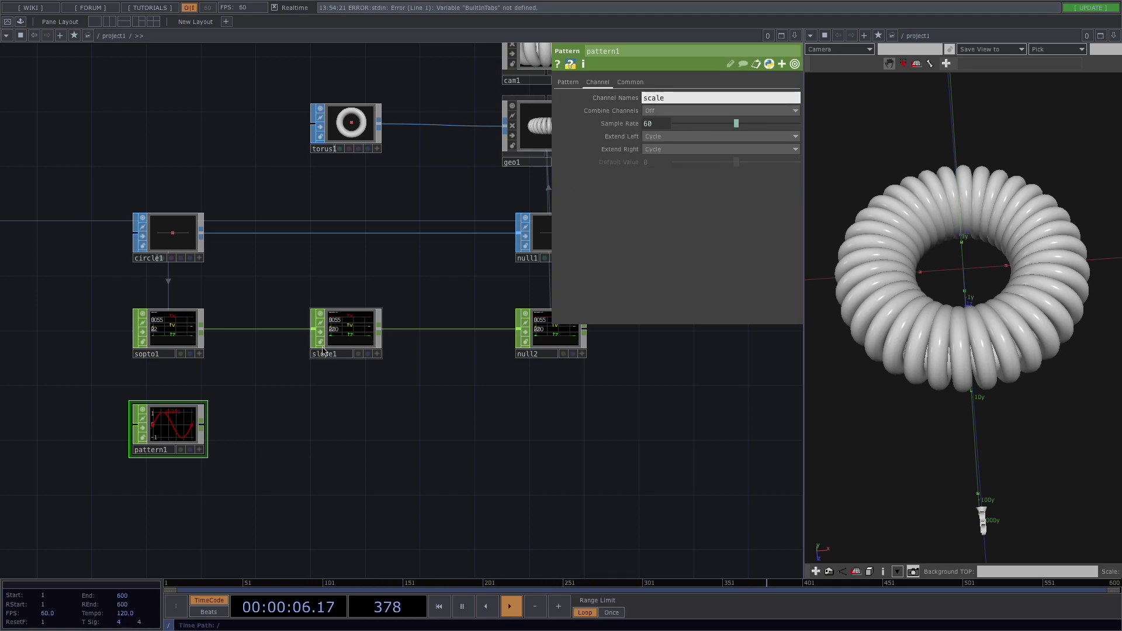
- Inspect the pattern's sine curve and append a Math CHOP to its output
{"action": "scroll", "coordinate": [190, 428], "scroll_direction": "up", "scroll_amount": 3}
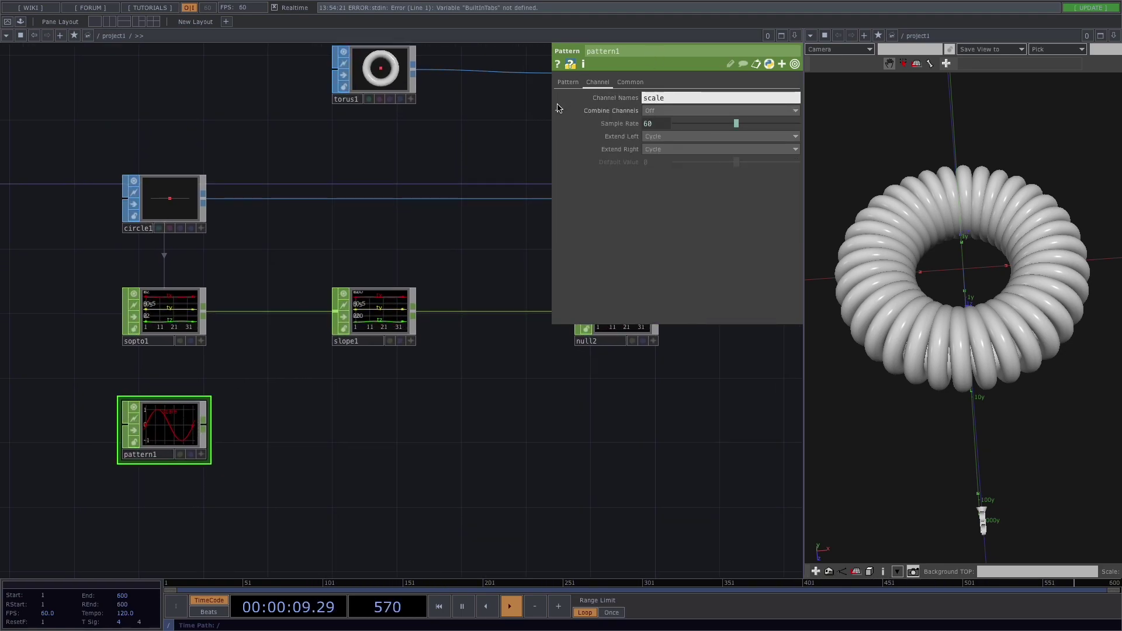
{"action": "left_click", "coordinate": [568, 82]}
{"action": "scroll", "coordinate": [156, 438], "scroll_direction": "up", "scroll_amount": 3}
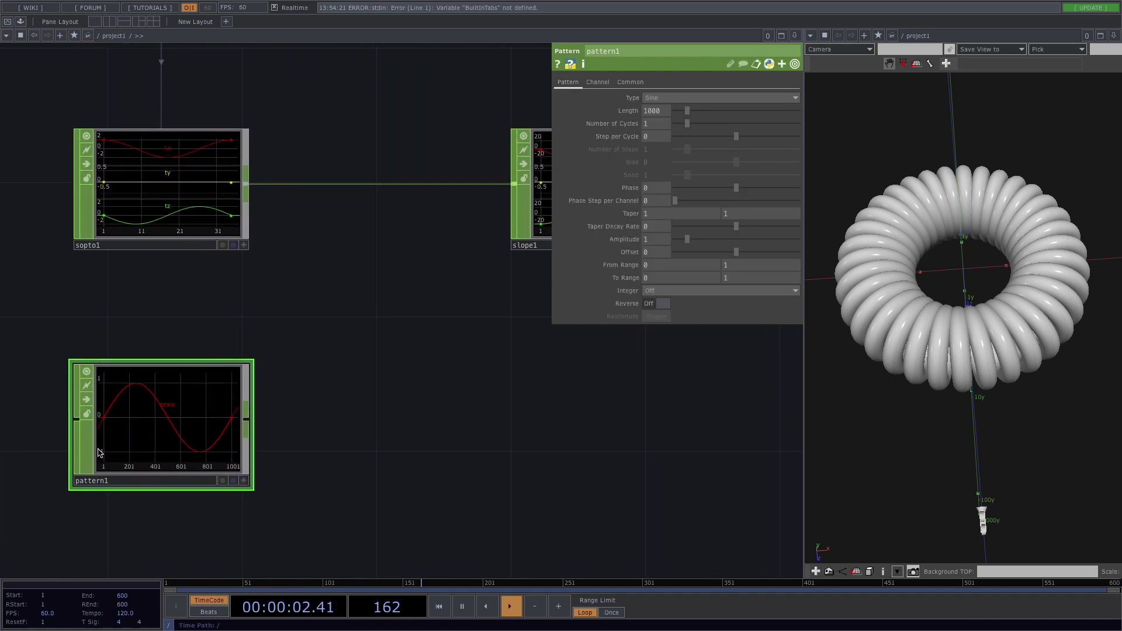
{"action": "scroll", "coordinate": [244, 439], "scroll_direction": "down", "scroll_amount": 5}
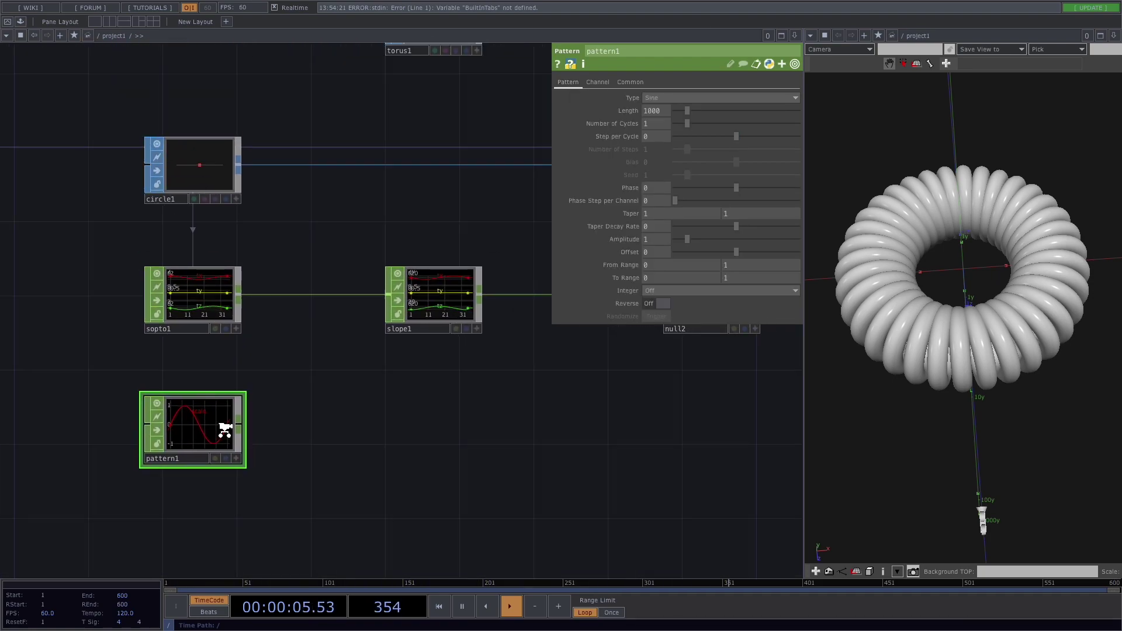
{"action": "right_click", "coordinate": [240, 431]}
{"action": "type", "text": "ma"}
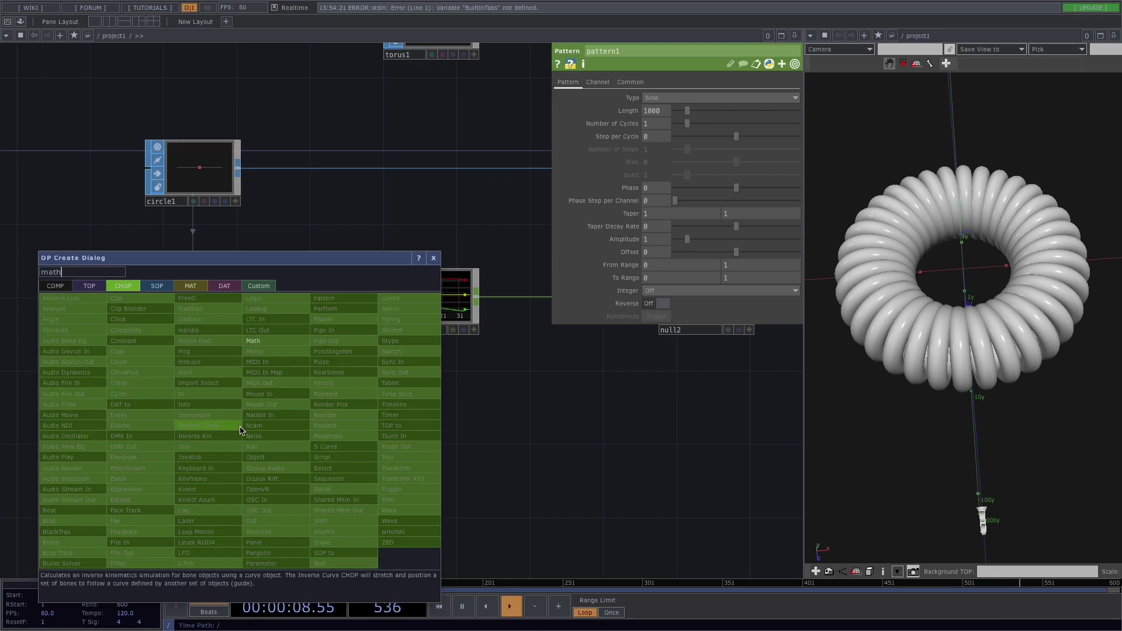
{"action": "type", "text": "th"}
{"action": "left_click", "coordinate": [297, 342]}
{"action": "left_click", "coordinate": [430, 422]}
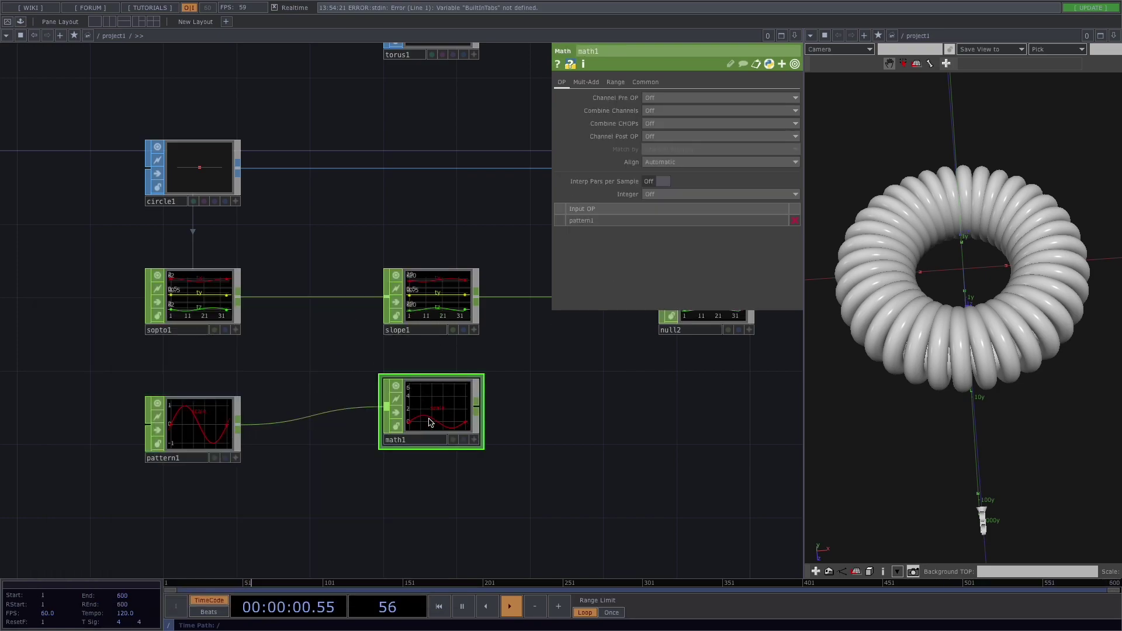
- Set the Math CHOP's From Range to -1 to 1 and align the node in a row with the pattern
{"action": "left_click", "coordinate": [623, 81]}
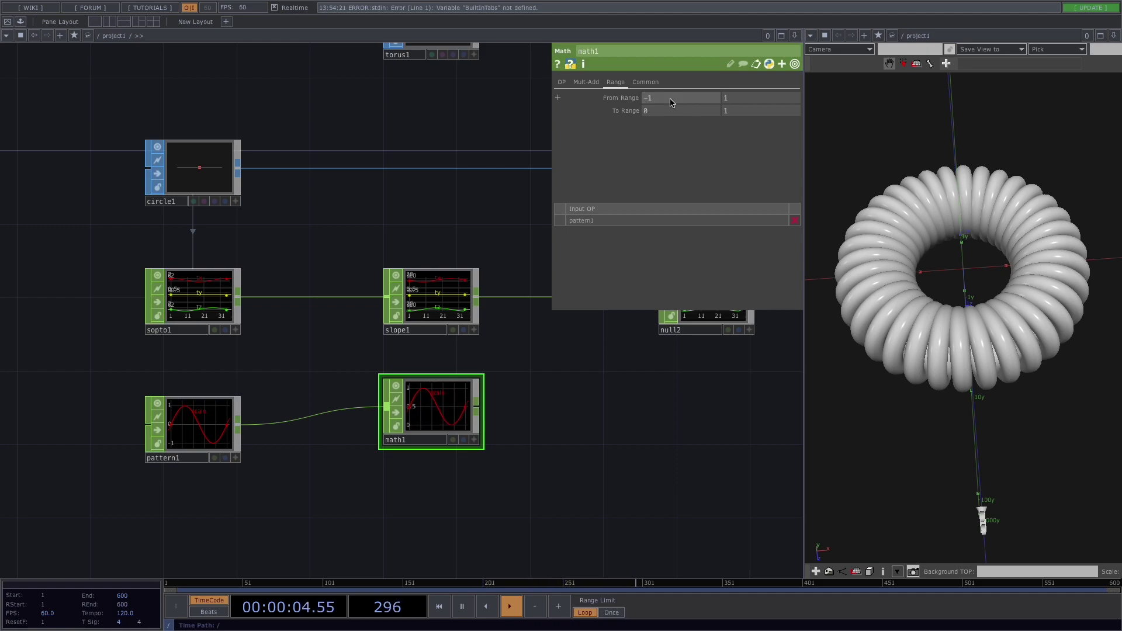
{"action": "left_click_drag", "start_coordinate": [431, 405], "coordinate": [430, 424]}
{"action": "left_click_drag", "start_coordinate": [499, 437], "coordinate": [376, 419]}
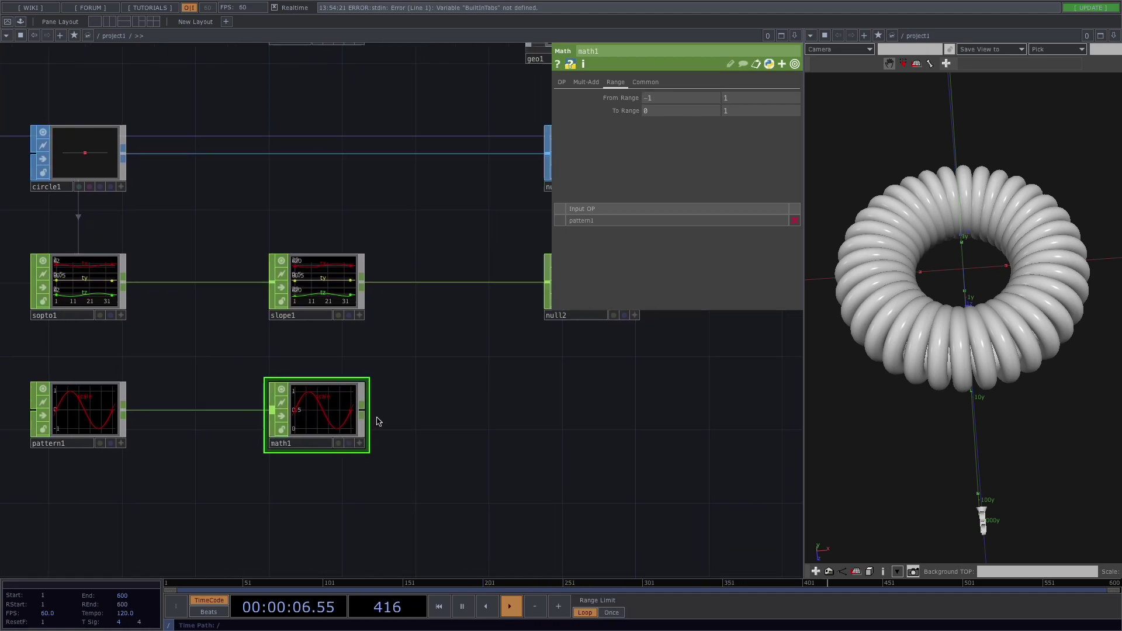
- Append a Null CHOP after the Math CHOP and align it in the same row, below null2
{"action": "key", "text": "Tab"}
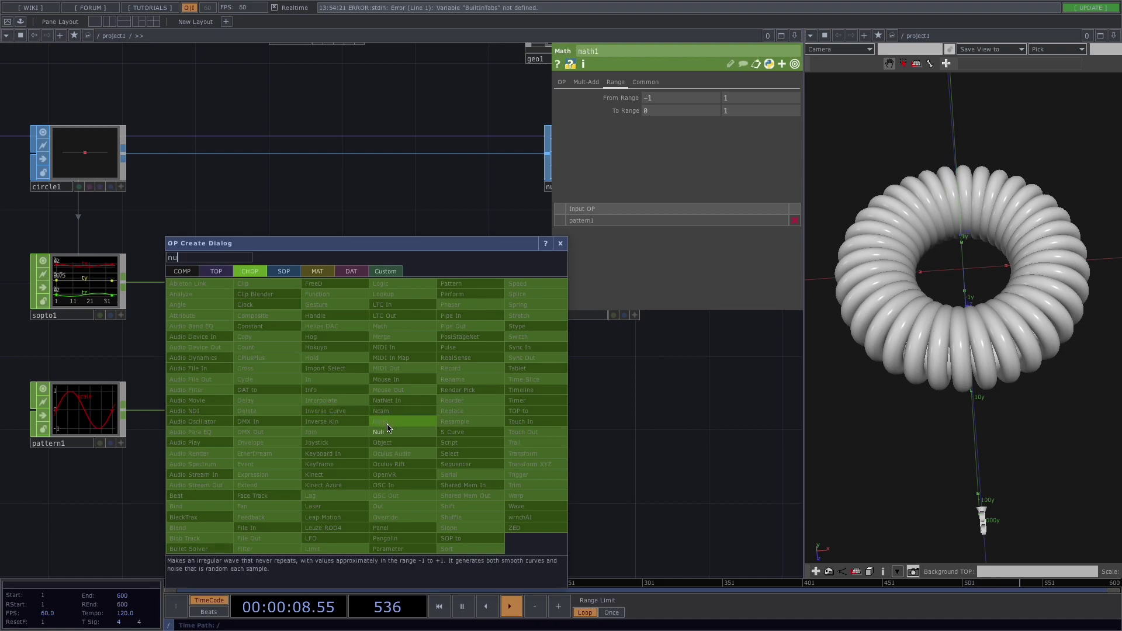
{"action": "left_click", "coordinate": [380, 432]}
{"action": "left_click", "coordinate": [594, 402]}
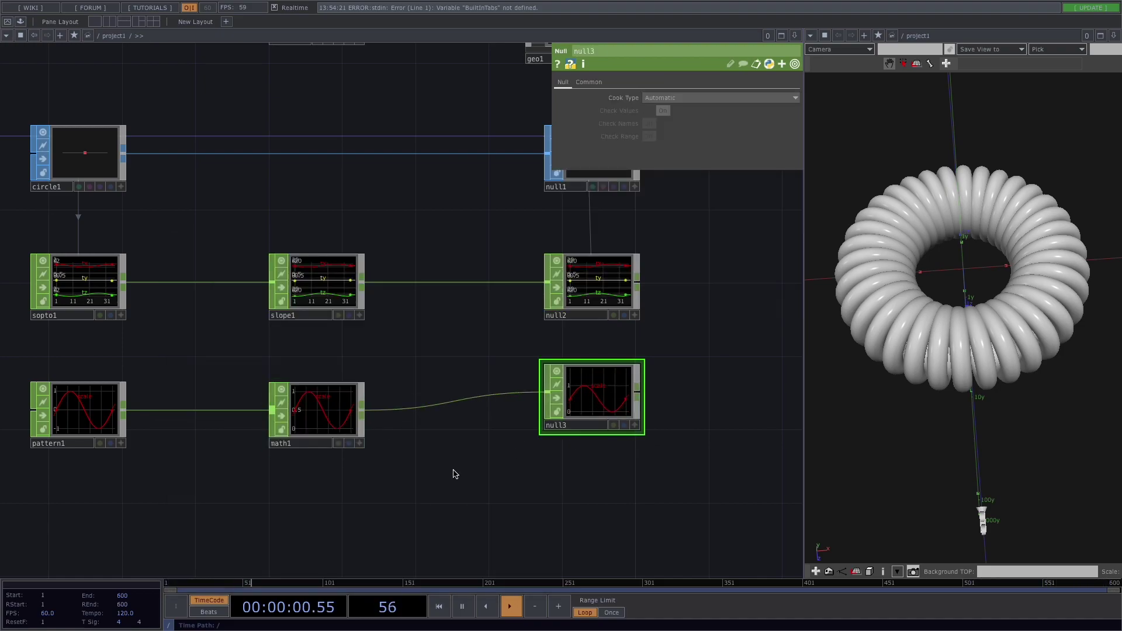
{"action": "scroll", "coordinate": [441, 468], "scroll_direction": "down", "scroll_amount": 2}
{"action": "left_click_drag", "start_coordinate": [598, 406], "coordinate": [597, 422]}
{"action": "scroll", "coordinate": [578, 365], "scroll_direction": "down", "scroll_amount": 1}
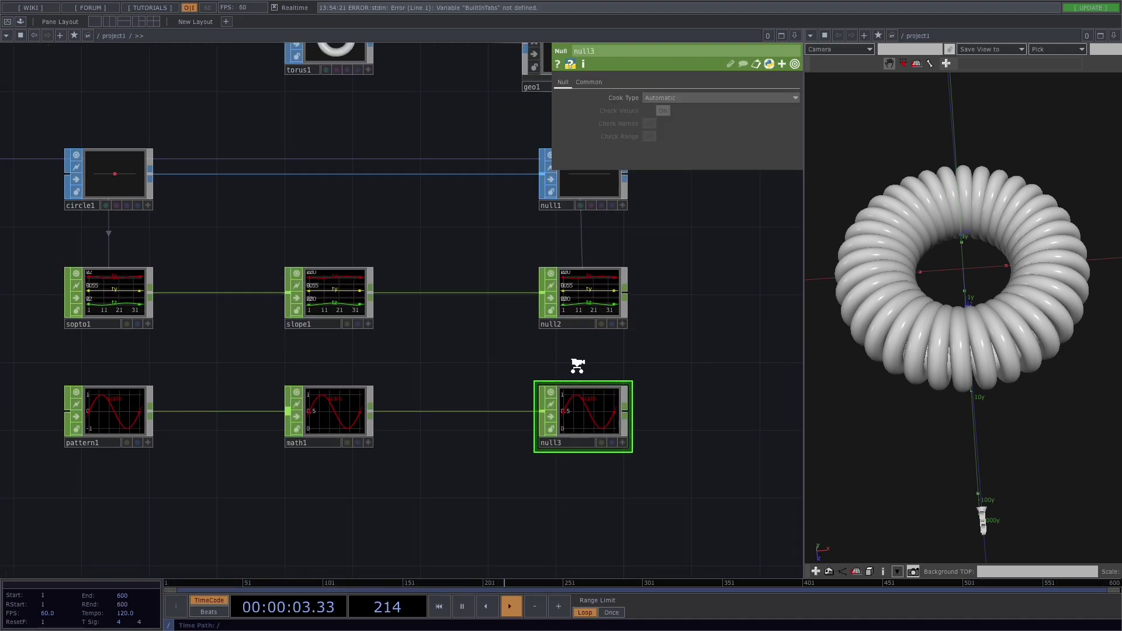
- Set the geometry's Scale OP to null3 and map Scale X, Y and Z to the scale channel
{"action": "left_click_drag", "start_coordinate": [433, 253], "coordinate": [395, 296]}
{"action": "scroll", "coordinate": [421, 240], "scroll_direction": "down", "scroll_amount": 3}
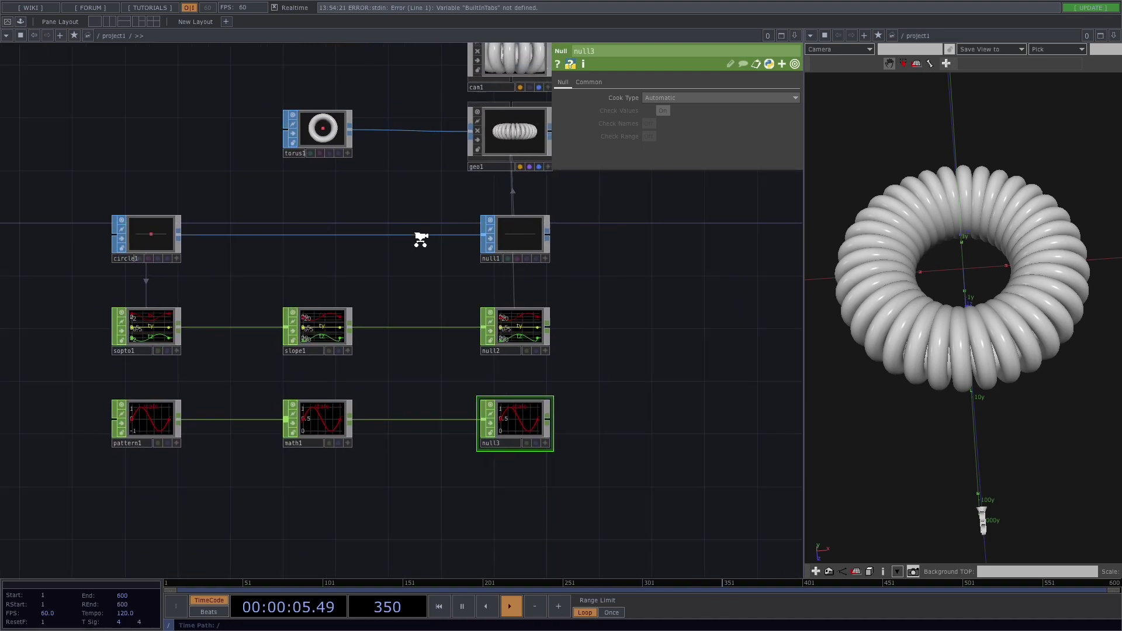
{"action": "left_click", "coordinate": [494, 161]}
{"action": "left_click", "coordinate": [621, 84]}
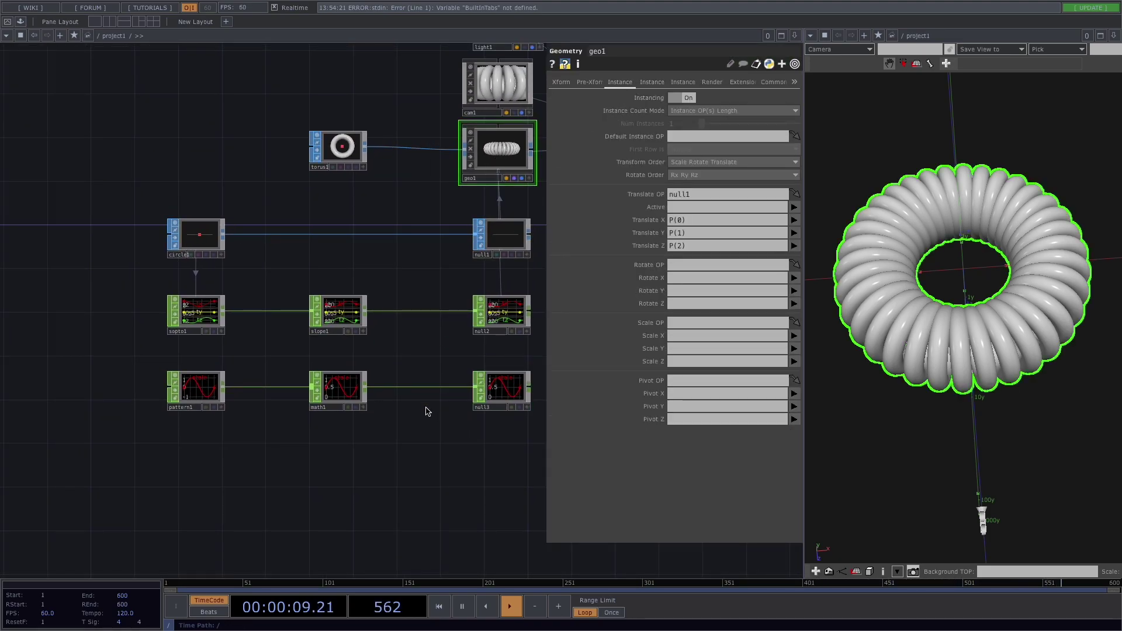
{"action": "left_click_drag", "start_coordinate": [388, 447], "coordinate": [328, 441]}
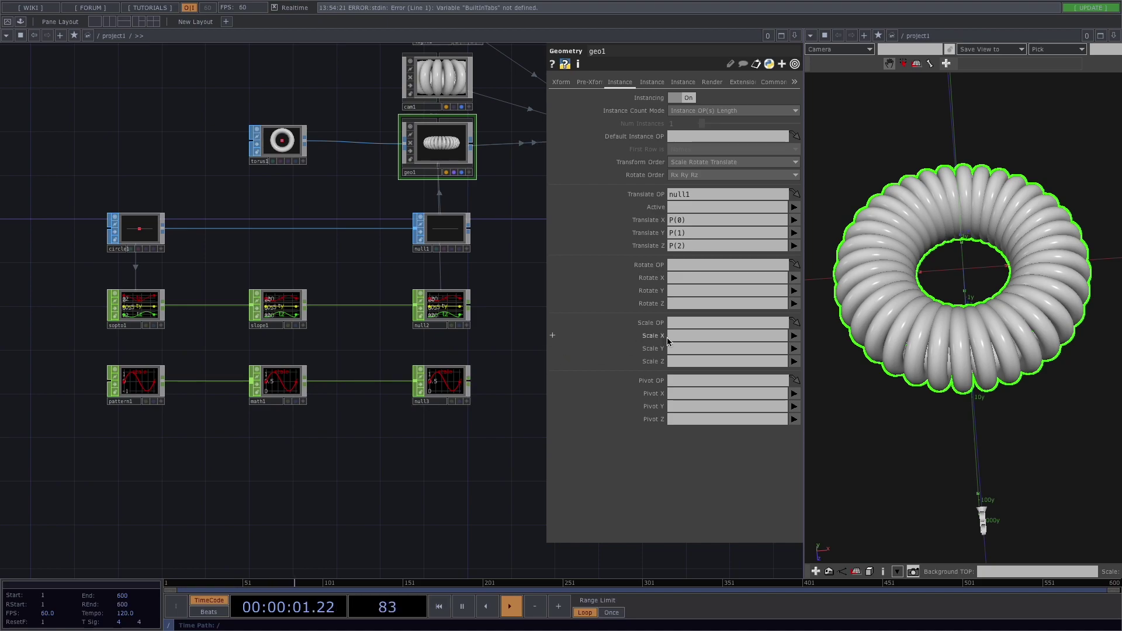
{"action": "left_click_drag", "start_coordinate": [454, 384], "coordinate": [676, 324]}
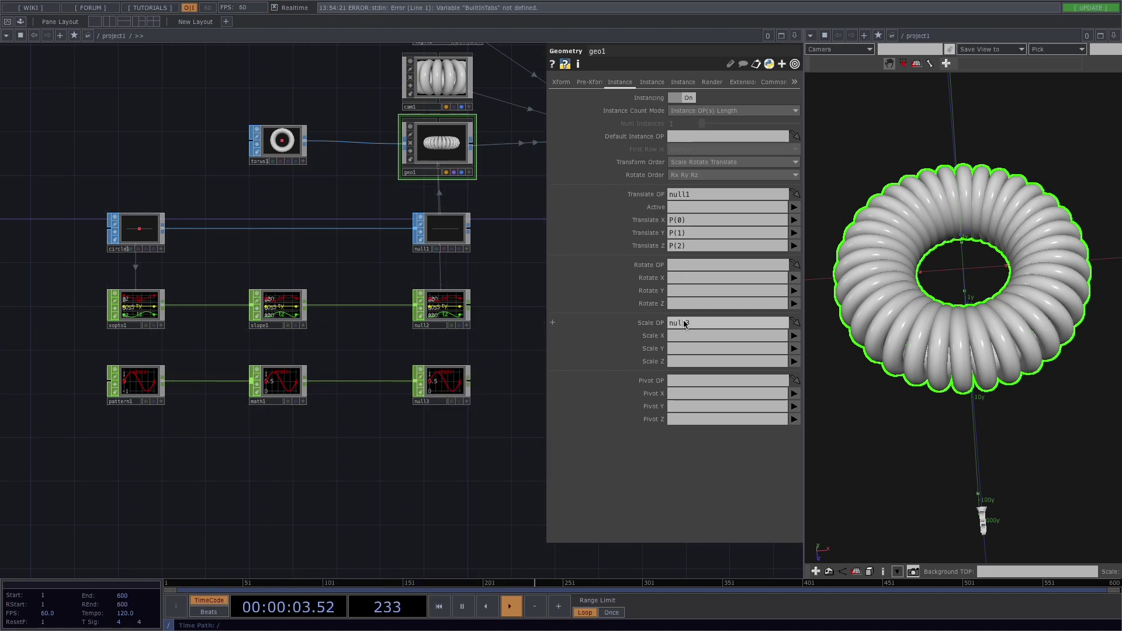
{"action": "left_click", "coordinate": [799, 347]}
{"action": "left_click", "coordinate": [794, 348]}
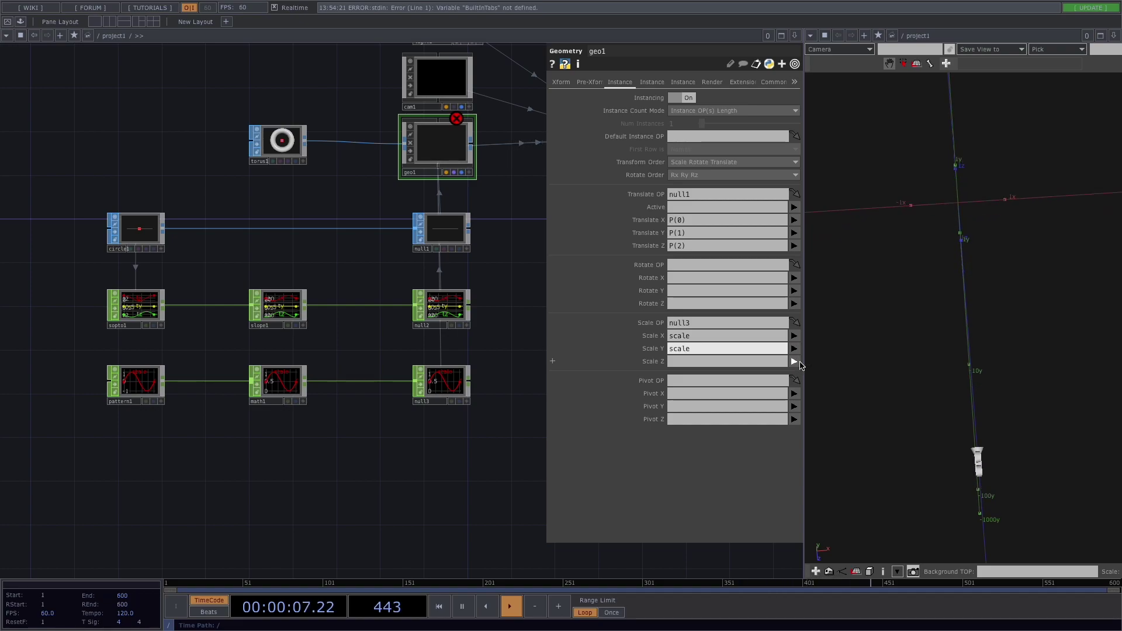
{"action": "left_click", "coordinate": [794, 361]}
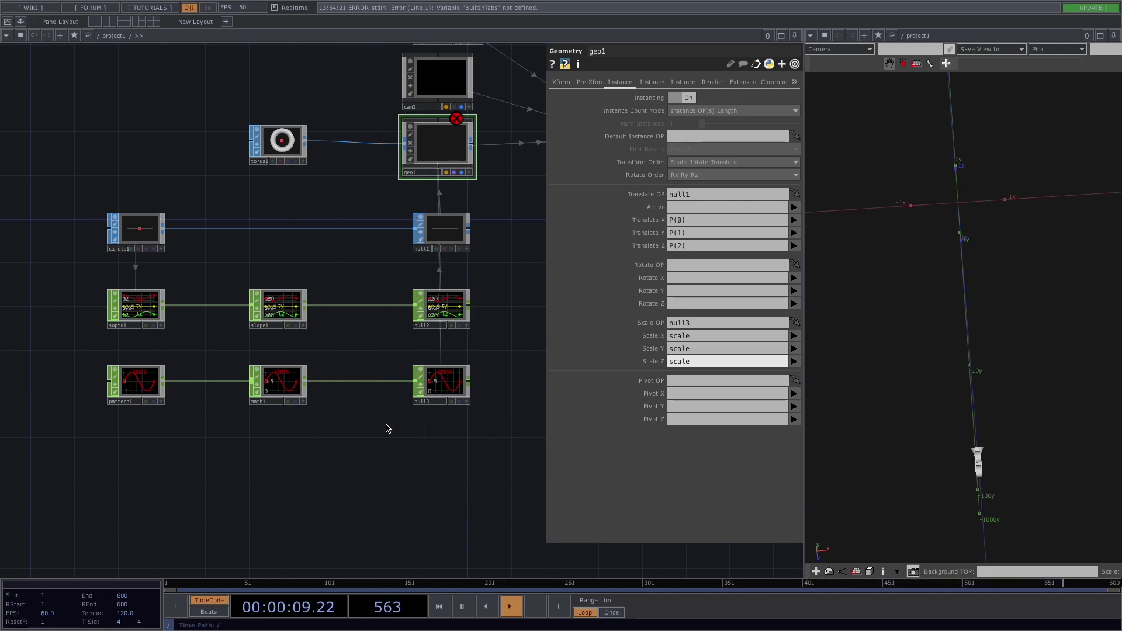
- Examine the geometry's instancing error and compare the sample lengths of the null2 and null3 channels
{"action": "scroll", "coordinate": [359, 426], "scroll_direction": "up", "scroll_amount": 3}
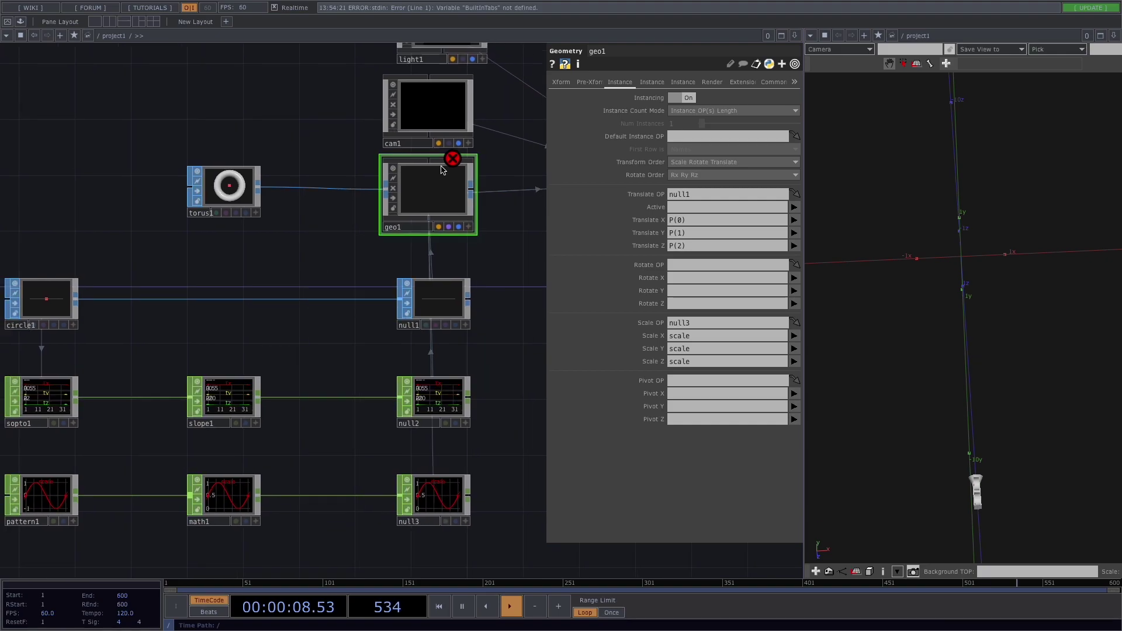
{"action": "middle_click", "coordinate": [443, 170]}
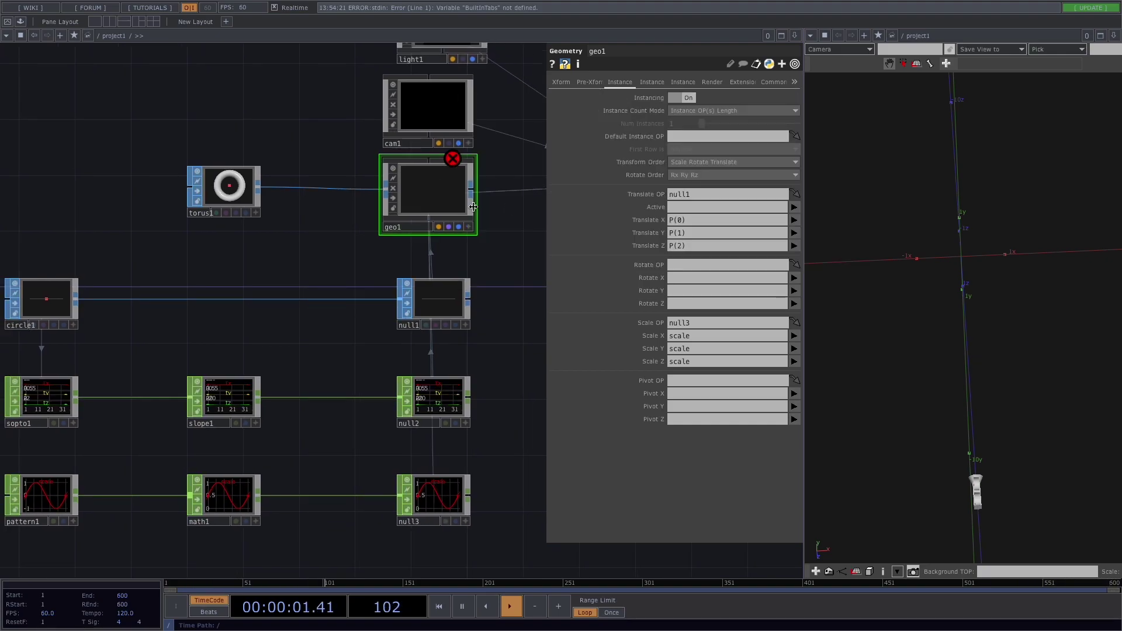
{"action": "left_click_drag", "start_coordinate": [316, 244], "coordinate": [387, 205]}
{"action": "scroll", "coordinate": [327, 398], "scroll_direction": "up", "scroll_amount": 1}
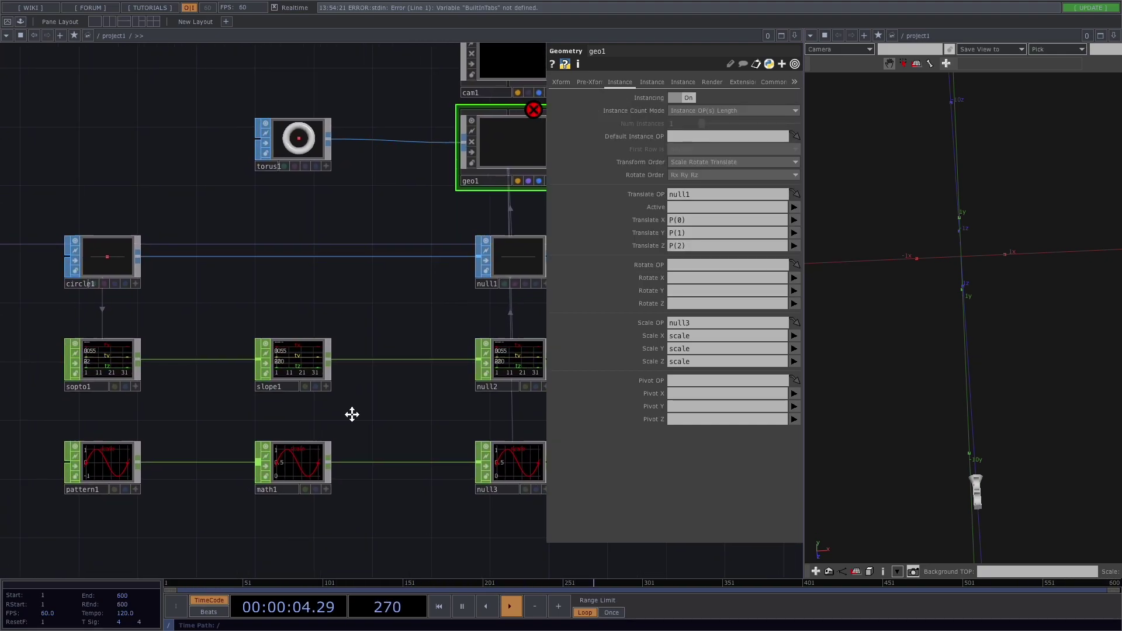
{"action": "left_click_drag", "start_coordinate": [352, 415], "coordinate": [219, 397]}
{"action": "scroll", "coordinate": [367, 360], "scroll_direction": "up", "scroll_amount": 4}
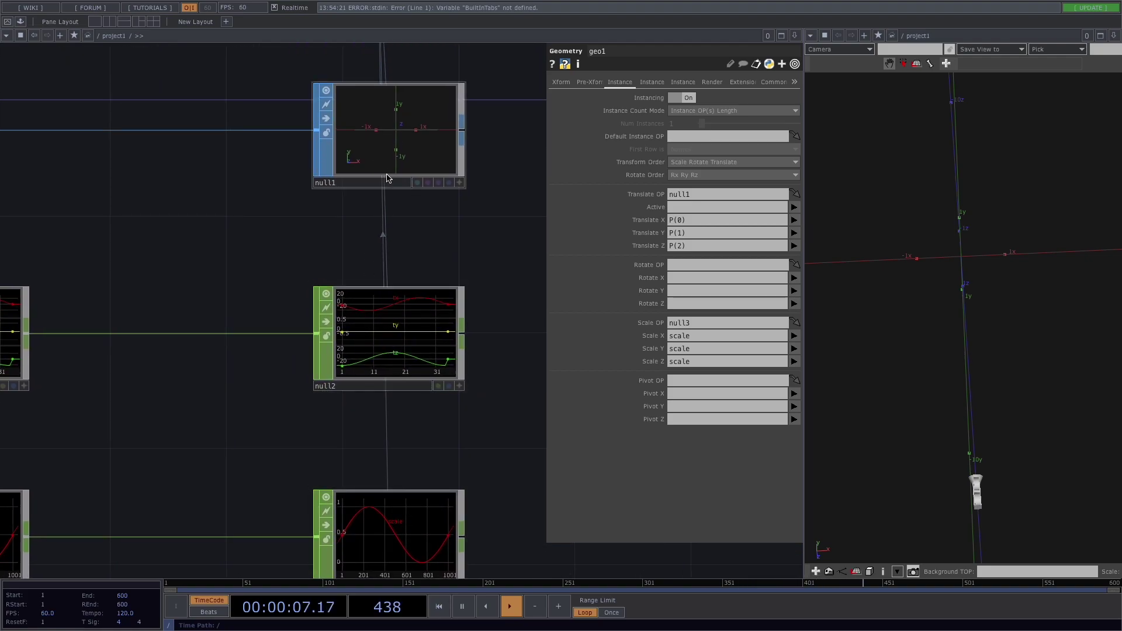
{"action": "scroll", "coordinate": [433, 370], "scroll_direction": "up", "scroll_amount": 2}
{"action": "left_click_drag", "start_coordinate": [419, 439], "coordinate": [414, 302]}
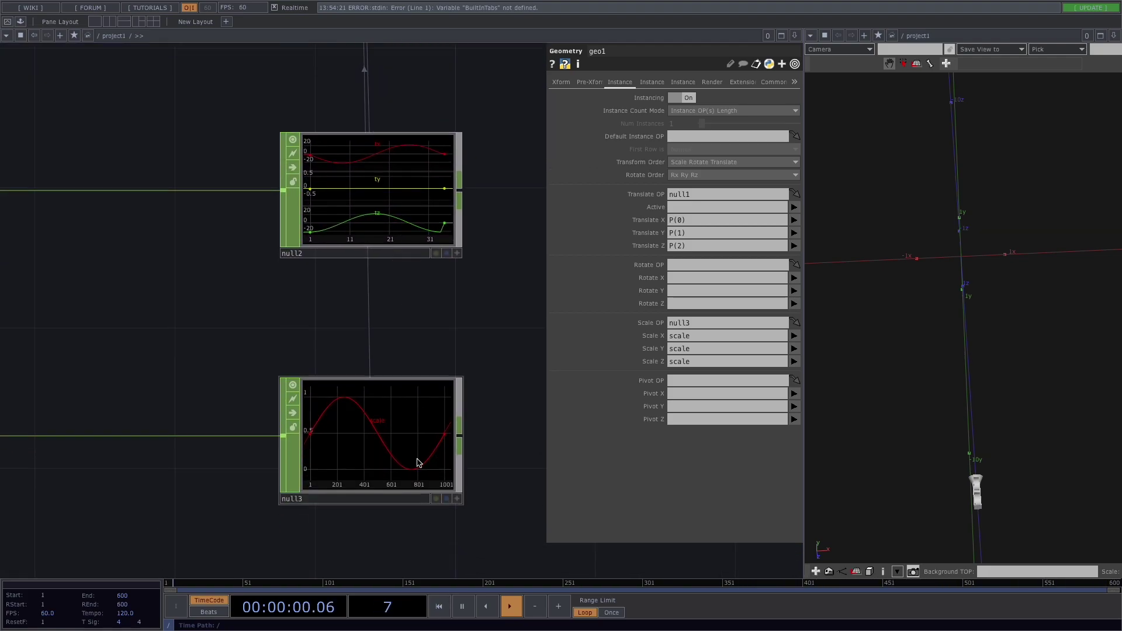
{"action": "scroll", "coordinate": [376, 268], "scroll_direction": "down", "scroll_amount": 3}
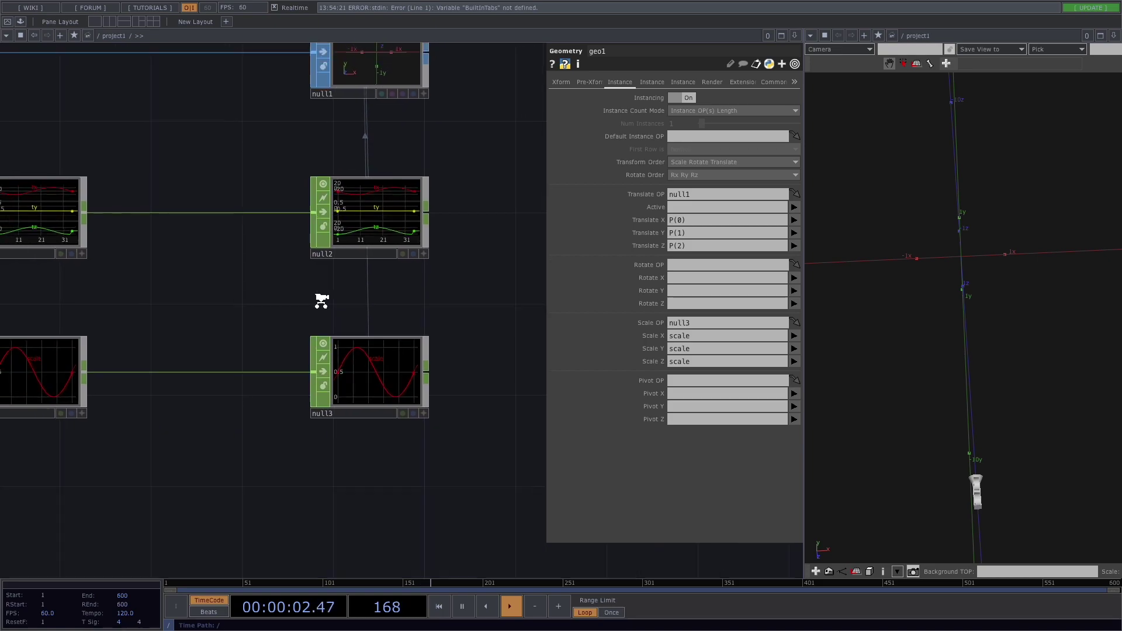
{"action": "scroll", "coordinate": [322, 301], "scroll_direction": "down", "scroll_amount": 4}
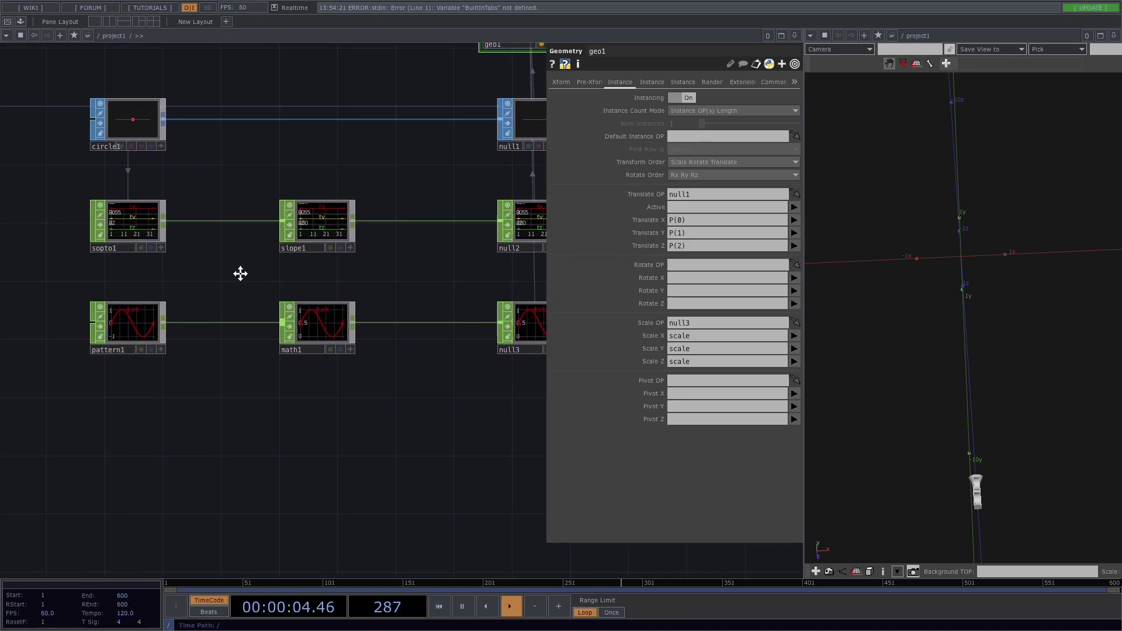
{"action": "left_click_drag", "start_coordinate": [240, 273], "coordinate": [276, 278]}
- Link the pattern's Length to the circle's number of points, giving 35 samples
{"action": "left_click", "coordinate": [164, 330]}
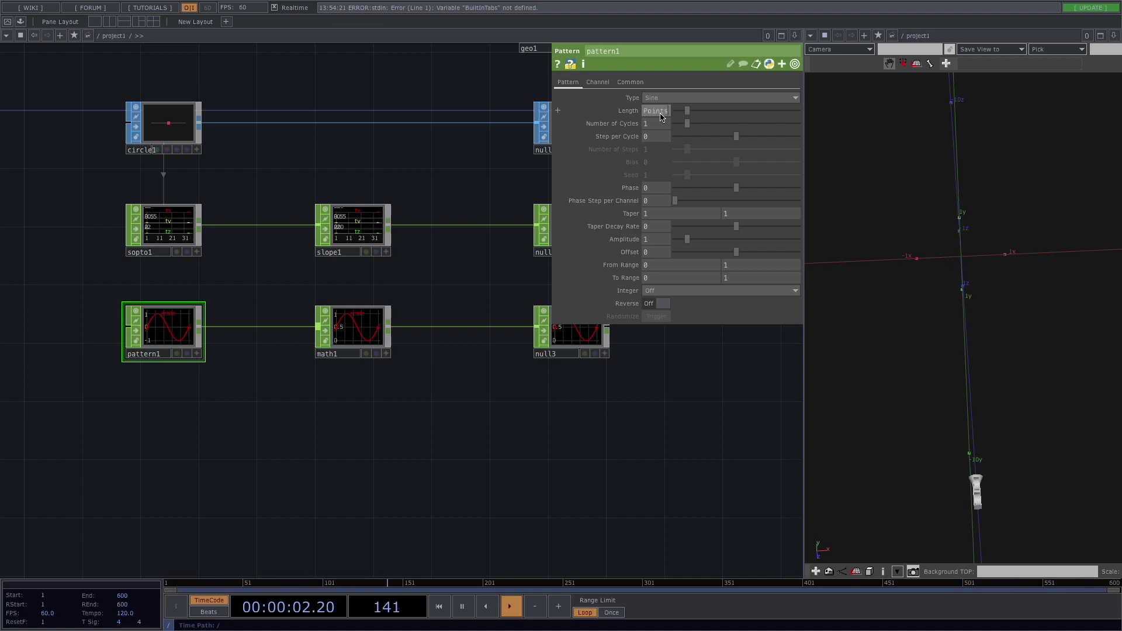
{"action": "type", "text": "35"}
{"action": "key", "text": "Return"}
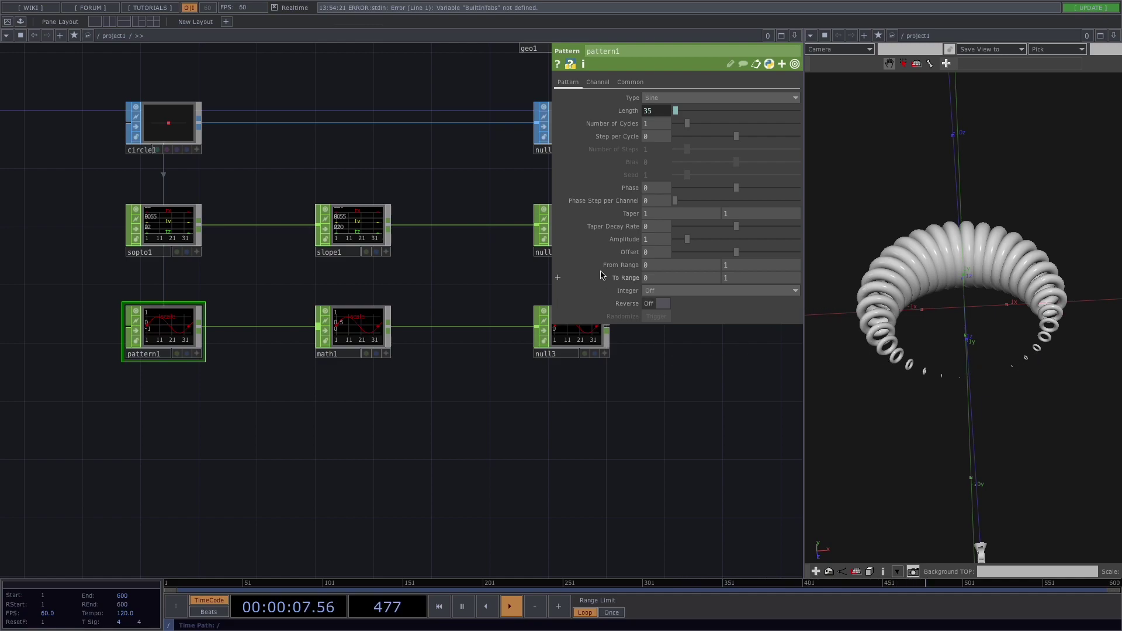
- Animate the pattern's Phase with a continuously advancing time-based expression
{"action": "key", "text": "p"}
{"action": "middle_click_drag", "start_coordinate": [449, 414], "coordinate": [436, 414]}
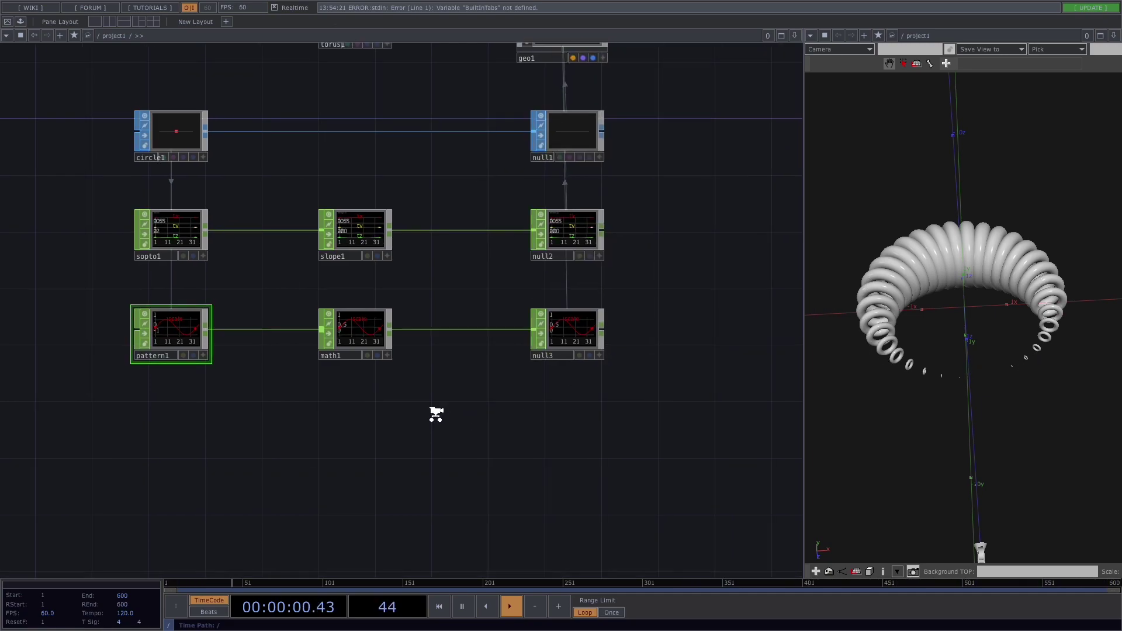
{"action": "scroll", "coordinate": [437, 415], "scroll_direction": "down", "scroll_amount": 2}
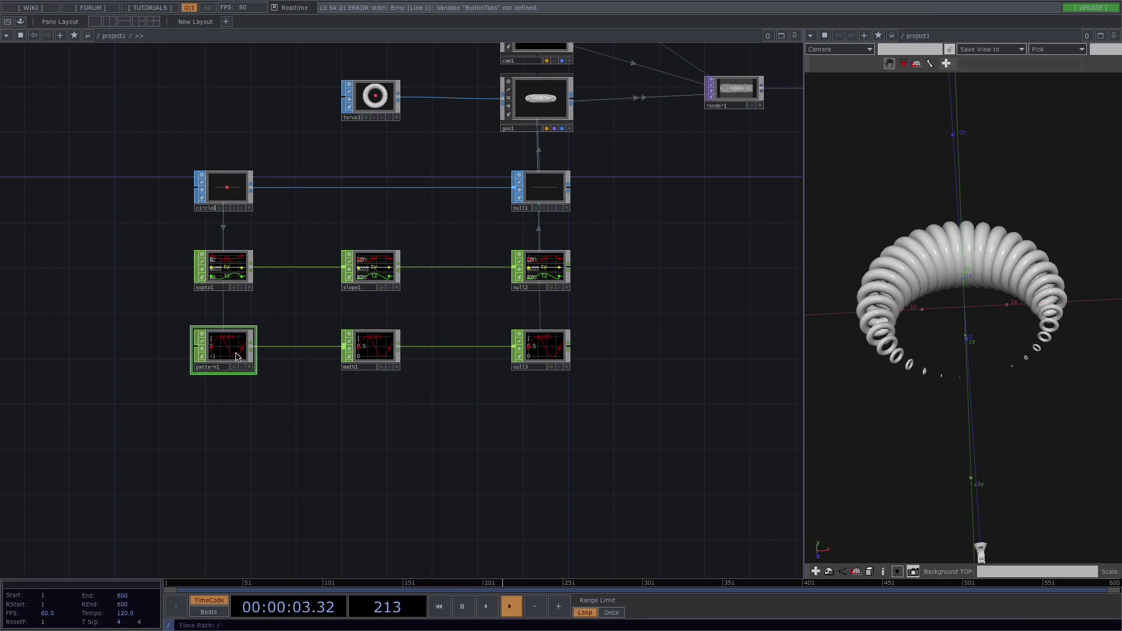
{"action": "key", "text": "p"}
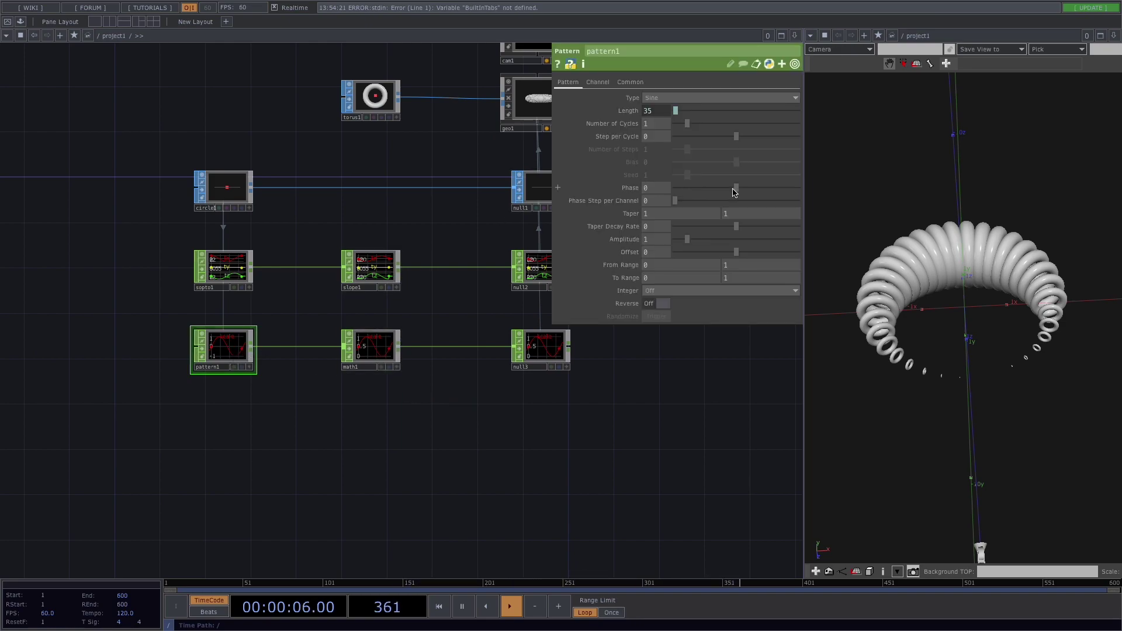
{"action": "mouse_move", "coordinate": [735, 193]}
{"action": "left_mouse_down"}
{"action": "mouse_move", "coordinate": [712, 187]}
{"action": "mouse_move", "coordinate": [769, 188]}
{"action": "mouse_move", "coordinate": [726, 194]}
{"action": "left_mouse_up"}
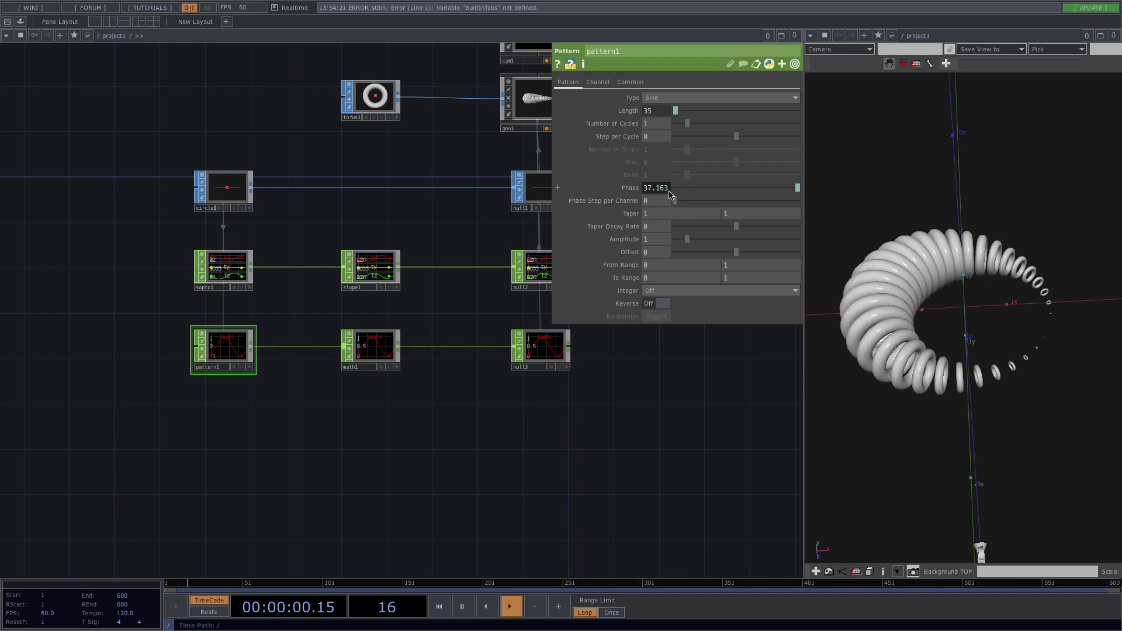
- Reduce the torus's two radius values together to about 0.546 and 0.046
{"action": "left_click", "coordinate": [394, 110]}
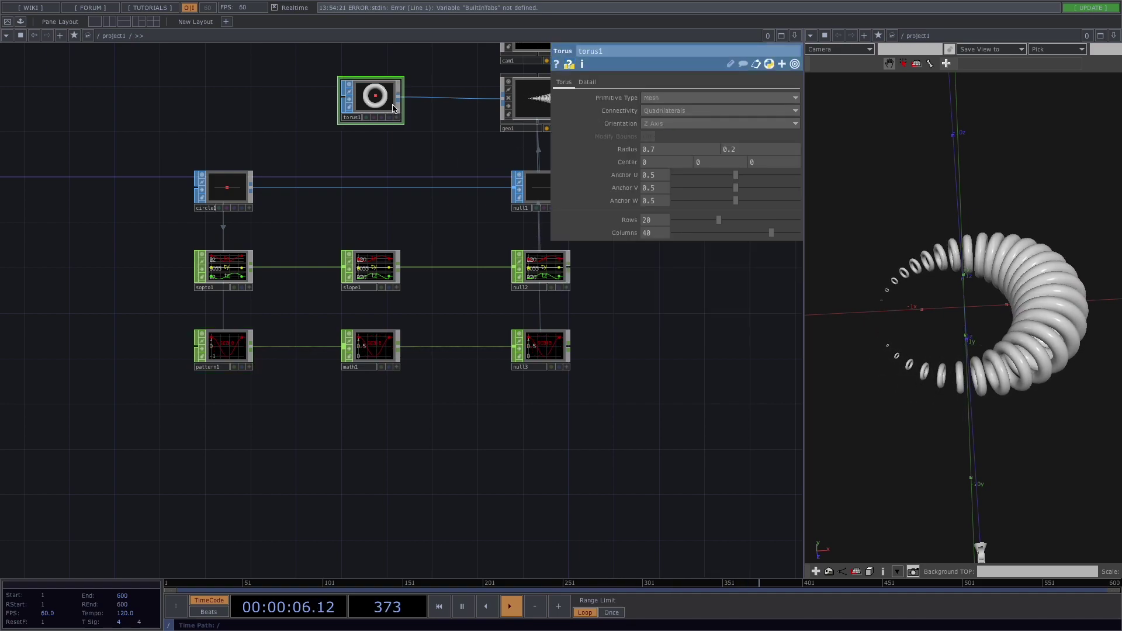
{"action": "mouse_move", "coordinate": [624, 151]}
{"action": "middle_mouse_down"}
{"action": "mouse_move", "coordinate": [608, 151]}
{"action": "mouse_move", "coordinate": [626, 161]}
{"action": "mouse_move", "coordinate": [622, 126]}
{"action": "mouse_move", "coordinate": [611, 135]}
{"action": "middle_mouse_up"}
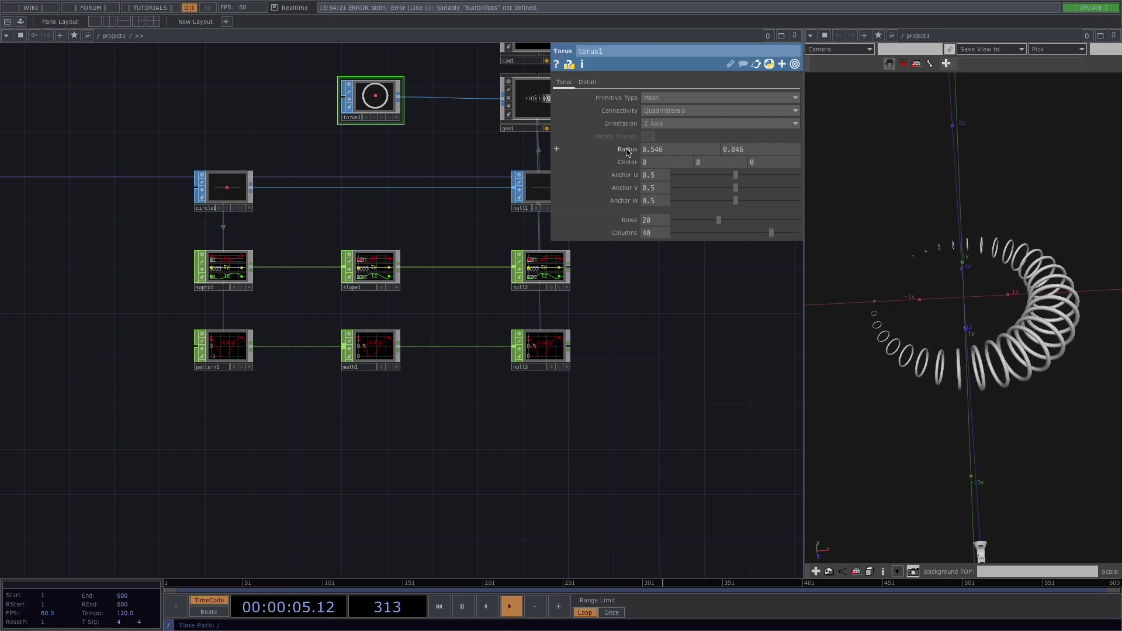
- Raise the circle's Divisions to 100 for a denser ring of torus instances
{"action": "left_click", "coordinate": [246, 190]}
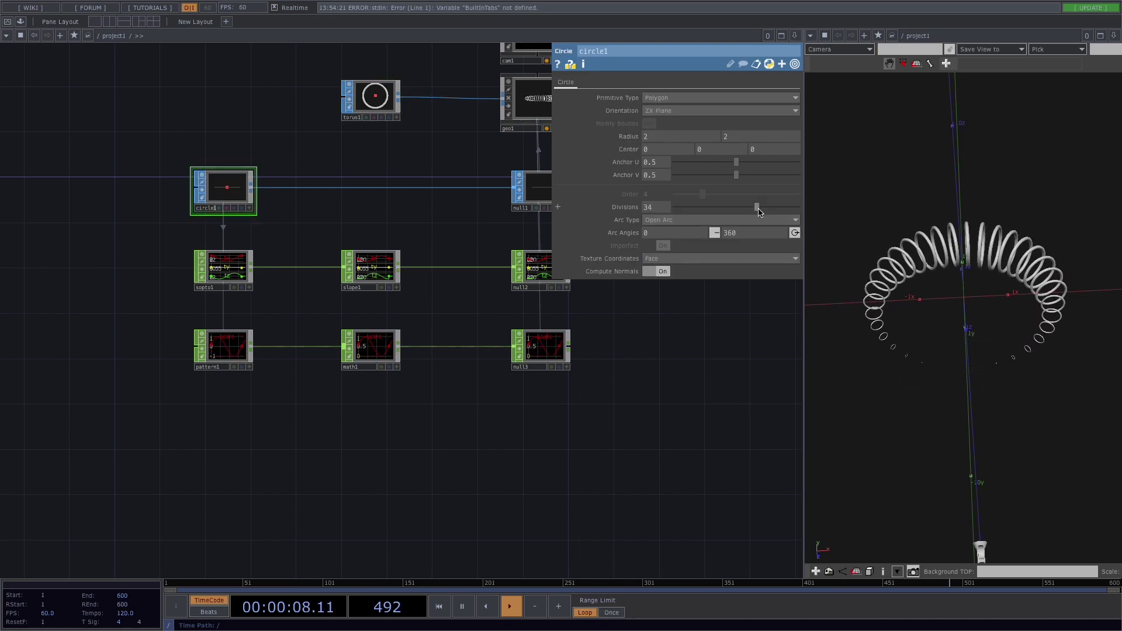
{"action": "left_click_drag", "start_coordinate": [784, 209], "coordinate": [790, 212]}
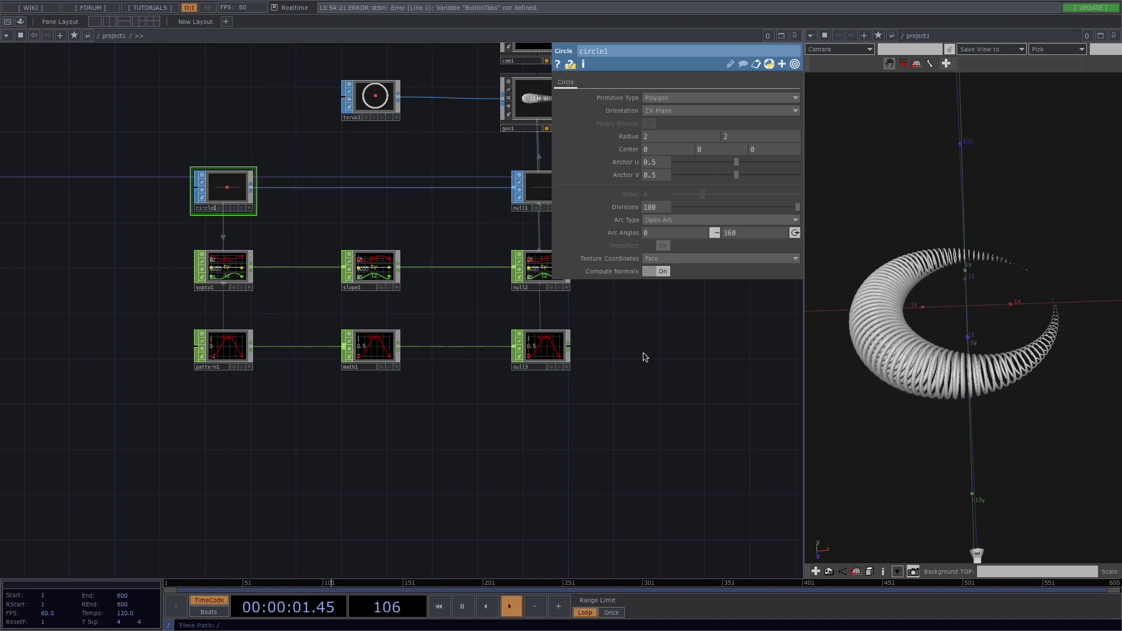
- Display the rendered output in the viewer pane and align light1 above cam1 in the network
{"action": "left_click_drag", "start_coordinate": [645, 357], "coordinate": [499, 547]}
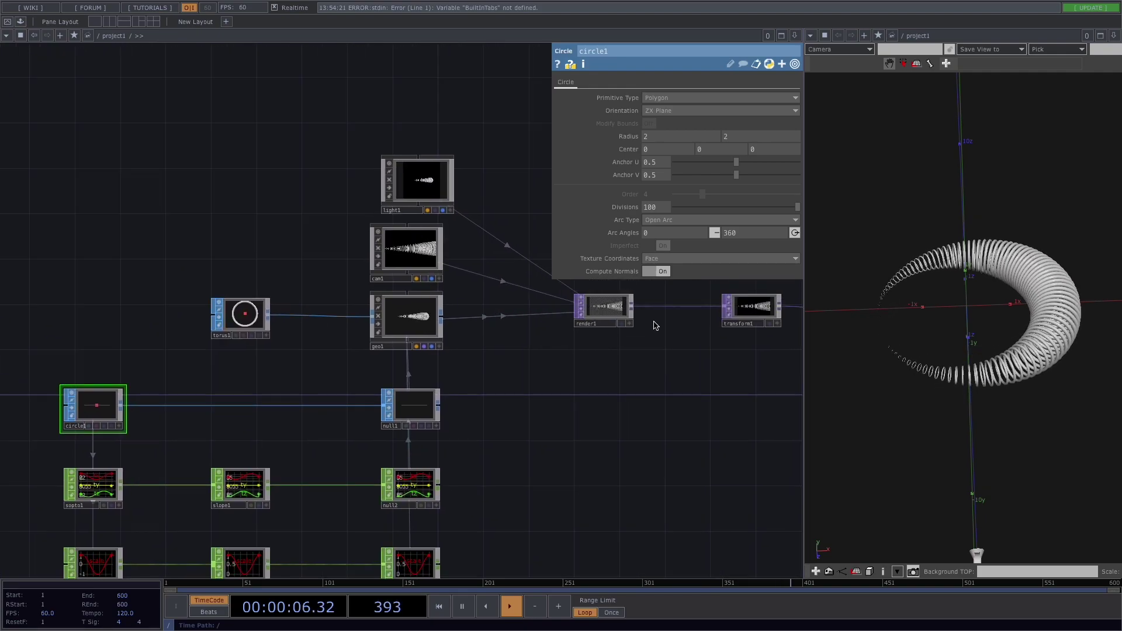
{"action": "left_click", "coordinate": [811, 36]}
{"action": "left_click", "coordinate": [846, 85]}
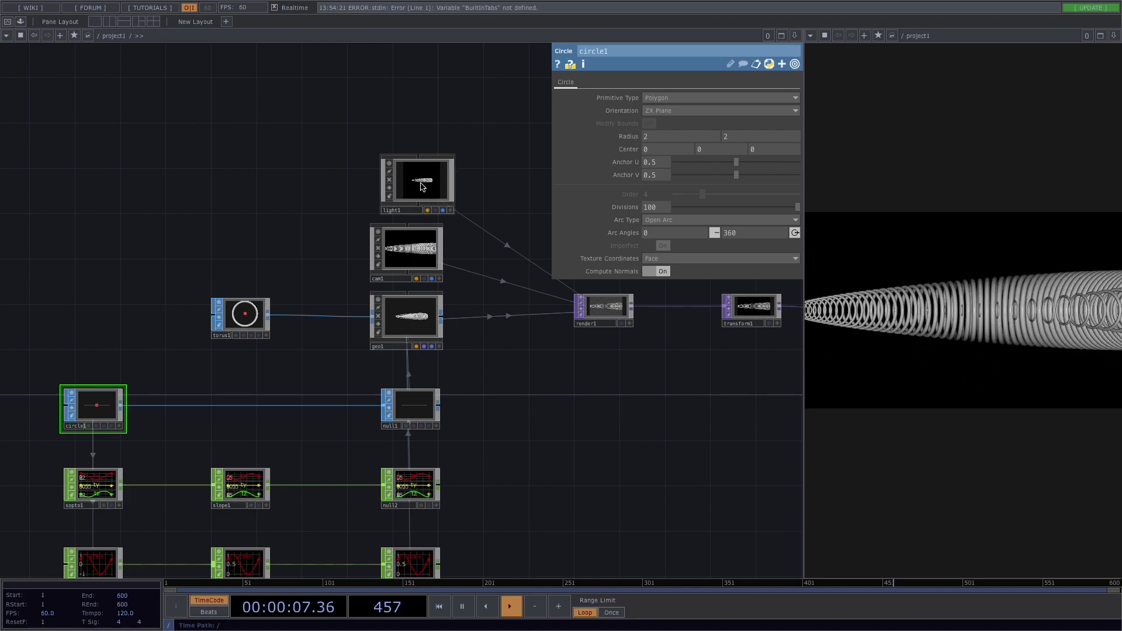
{"action": "mouse_move", "coordinate": [420, 183]}
{"action": "left_mouse_down"}
{"action": "mouse_move", "coordinate": [386, 115]}
{"action": "mouse_move", "coordinate": [409, 116]}
{"action": "mouse_move", "coordinate": [407, 172]}
{"action": "left_mouse_up"}
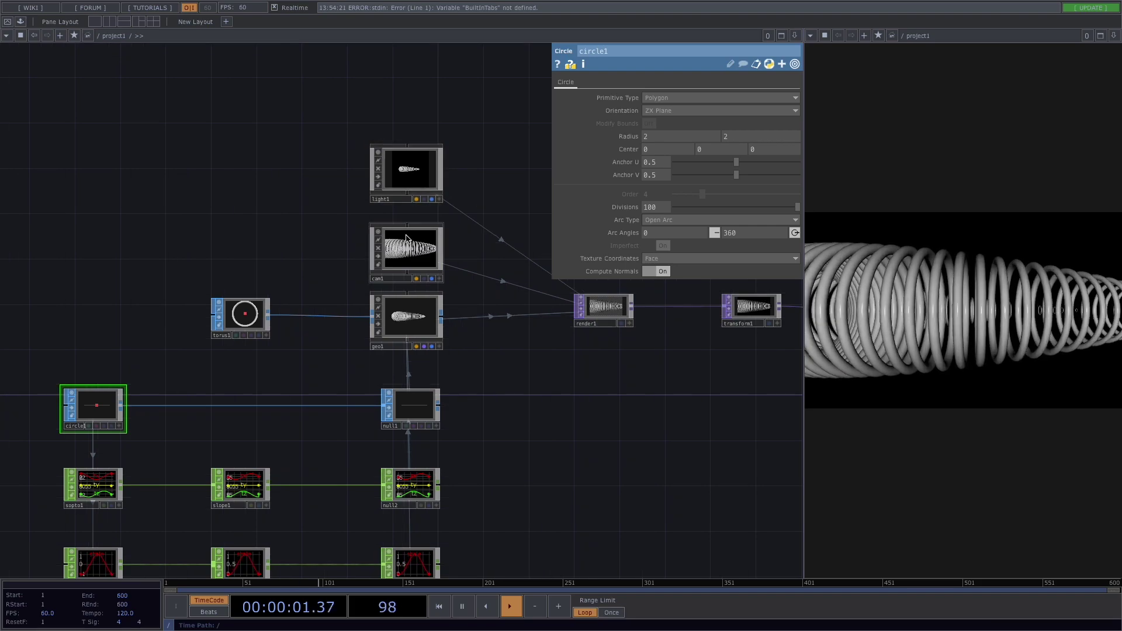
- Show the 3D scene again and move cam1 along Z with its handle to about 1.8, near the ring
{"action": "left_click", "coordinate": [407, 249]}
{"action": "left_click", "coordinate": [810, 36]}
{"action": "left_click", "coordinate": [826, 72]}
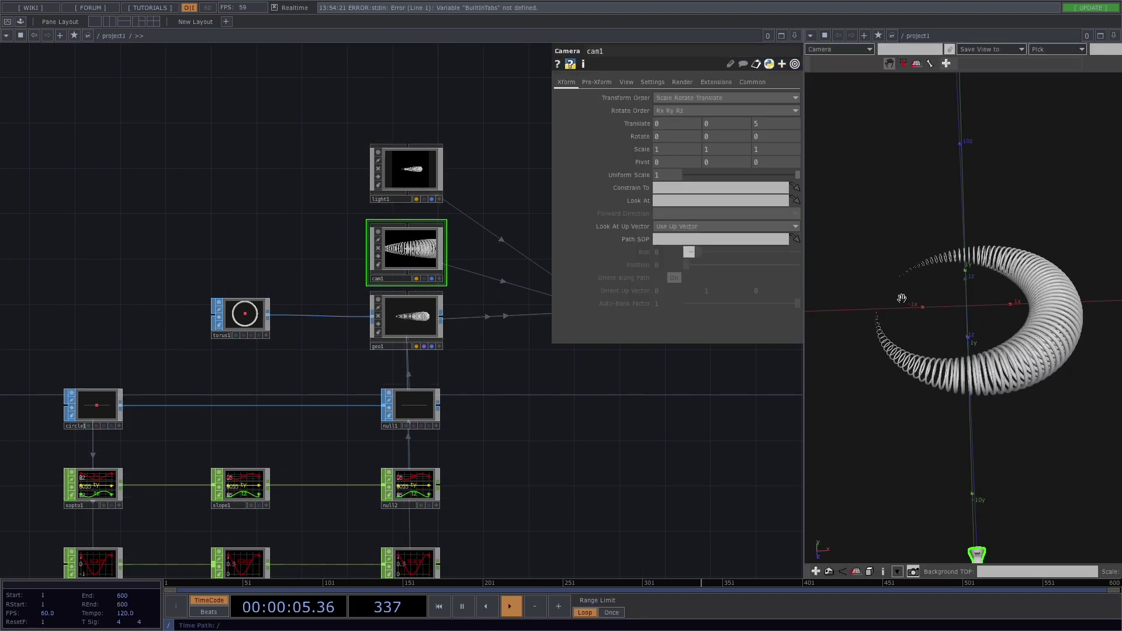
{"action": "left_click_drag", "start_coordinate": [992, 455], "coordinate": [995, 476]}
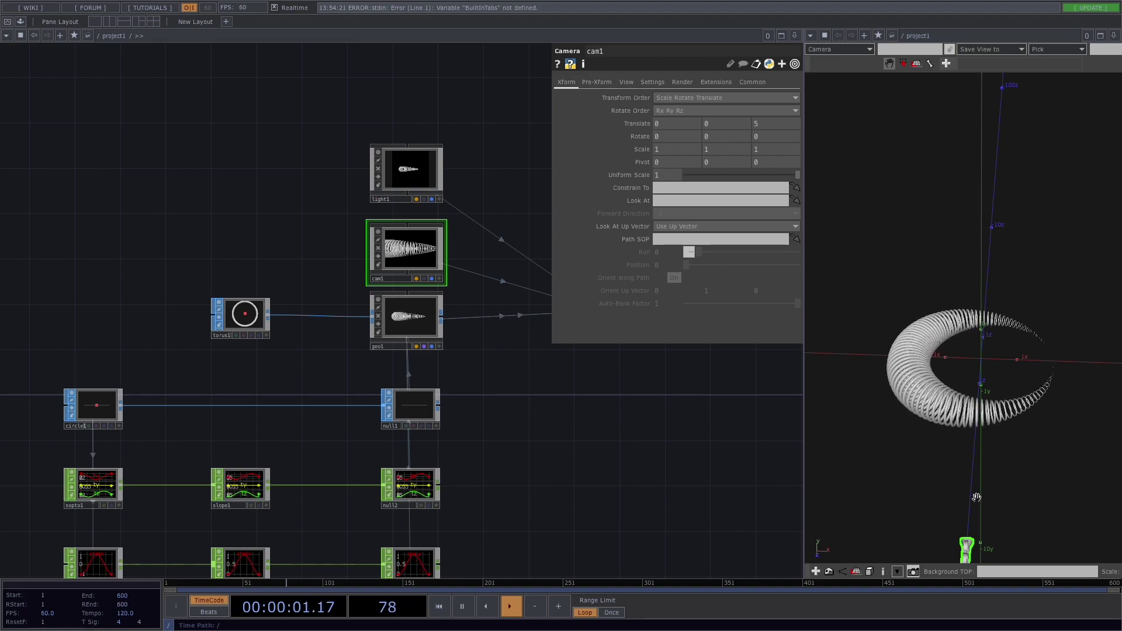
{"action": "left_click", "coordinate": [903, 65]}
{"action": "scroll", "coordinate": [987, 512], "scroll_direction": "down", "scroll_amount": 3}
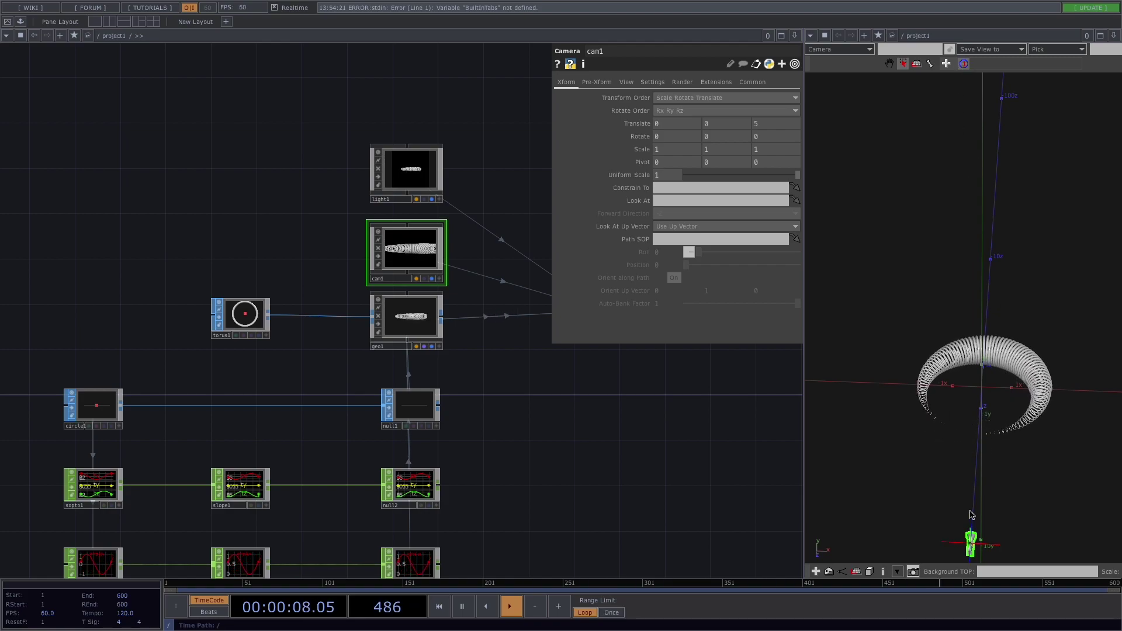
{"action": "left_click_drag", "start_coordinate": [978, 526], "coordinate": [968, 427]}
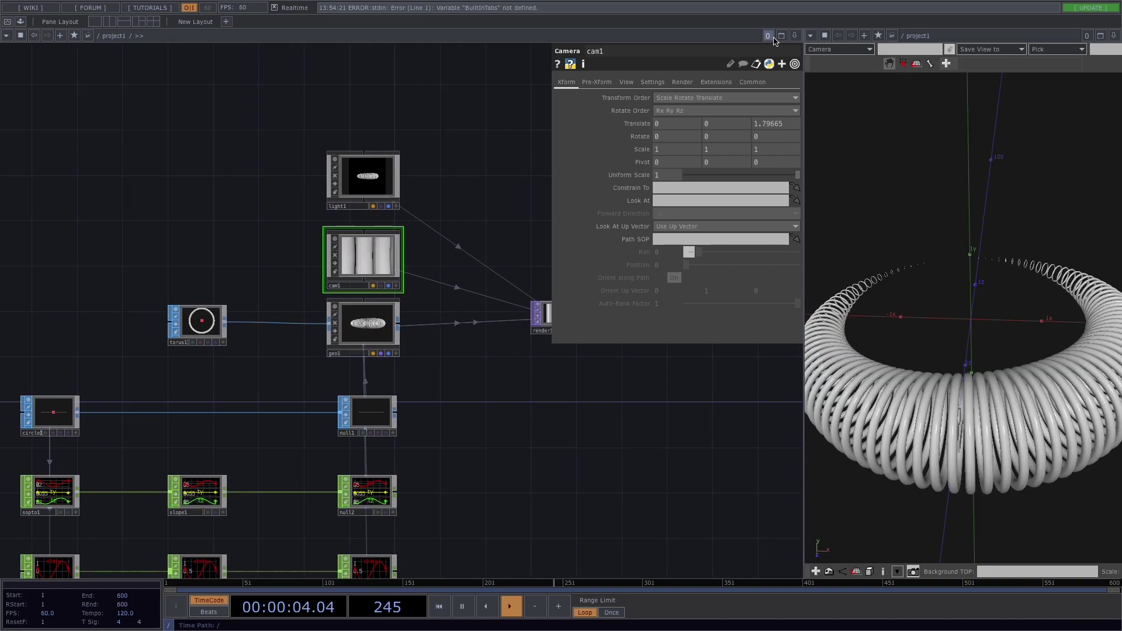
- Check the render, then place cam1 inside the tori at X -0.165414, Z 2.00881 and set its Y rotation to 69
{"action": "left_click", "coordinate": [811, 36]}
{"action": "left_click", "coordinate": [825, 83]}
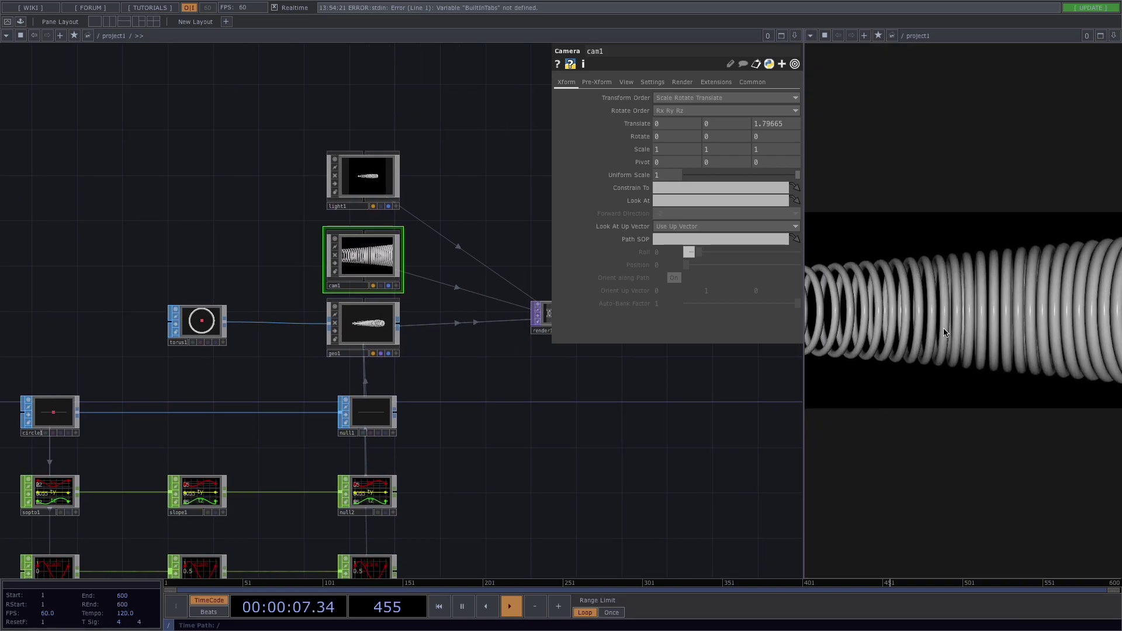
{"action": "left_click", "coordinate": [811, 35]}
{"action": "left_click", "coordinate": [834, 72]}
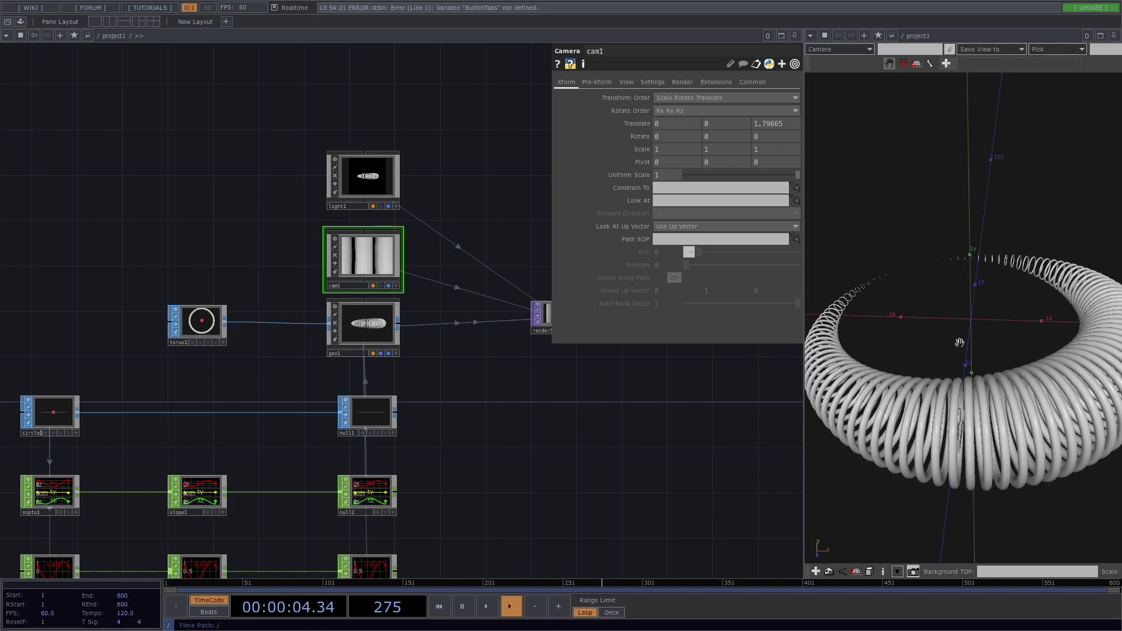
{"action": "middle_click_drag", "start_coordinate": [708, 136], "coordinate": [759, 136]}
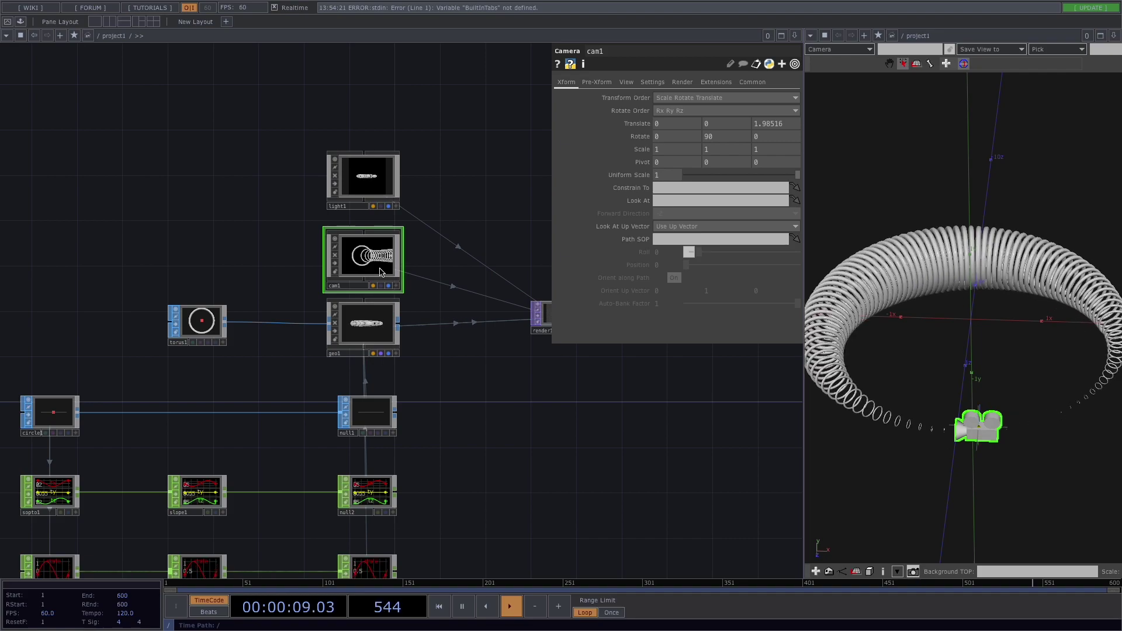
{"action": "scroll", "coordinate": [380, 271], "scroll_direction": "up", "scroll_amount": 5}
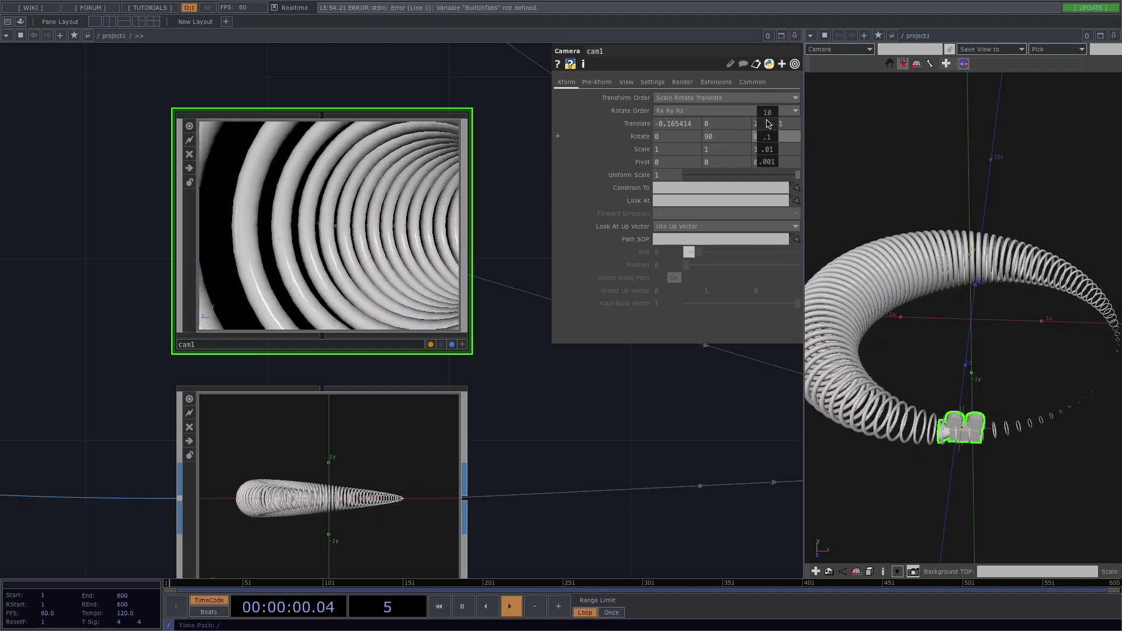
{"action": "middle_click_drag", "start_coordinate": [671, 139], "coordinate": [671, 140]}
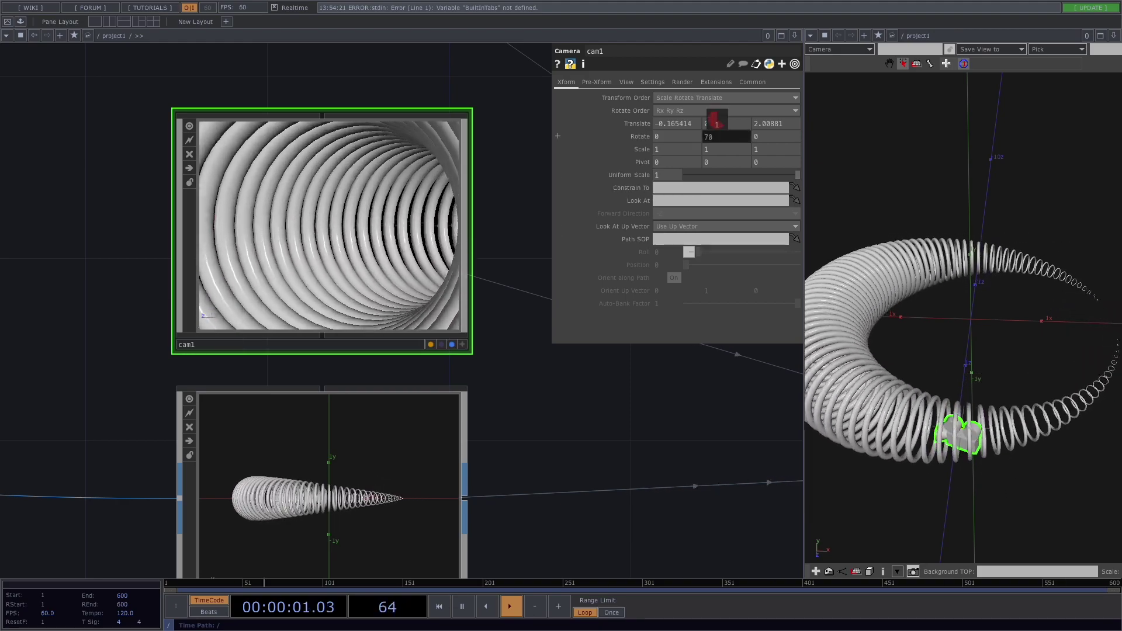
{"action": "middle_click_drag", "start_coordinate": [716, 120], "coordinate": [711, 120]}
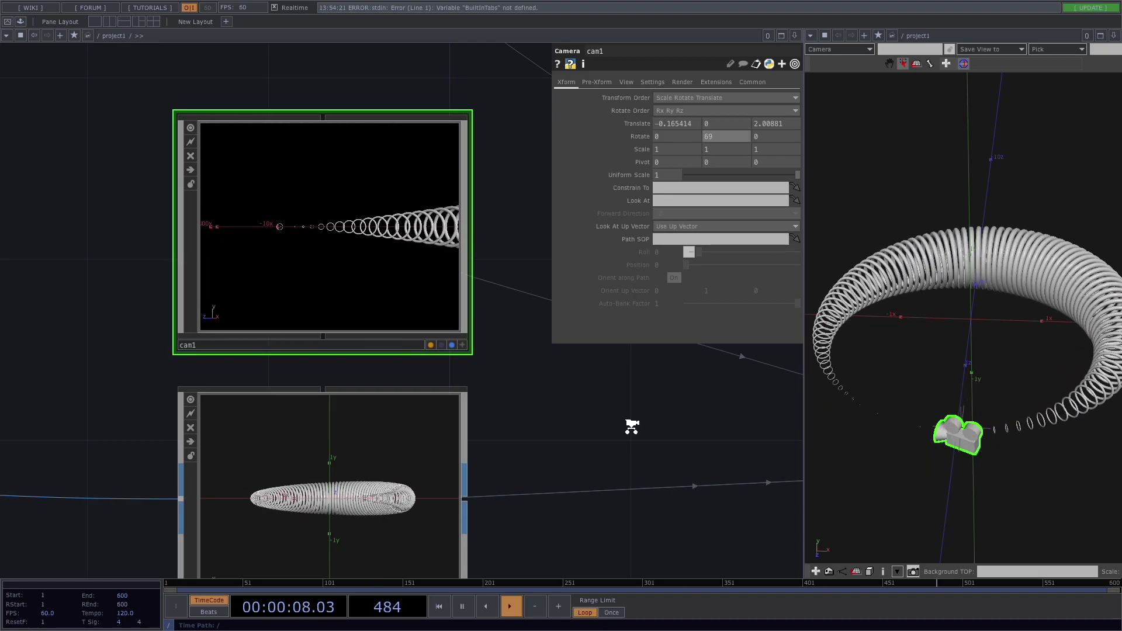
- Move light1 and cam1 up in the network to make room above geo1
{"action": "middle_click_drag", "start_coordinate": [631, 427], "coordinate": [459, 353]}
{"action": "left_click_drag", "start_coordinate": [467, 184], "coordinate": [512, 343]}
{"action": "scroll", "coordinate": [464, 386], "scroll_direction": "down", "scroll_amount": 2}
{"action": "left_click_drag", "start_coordinate": [380, 278], "coordinate": [381, 128]}
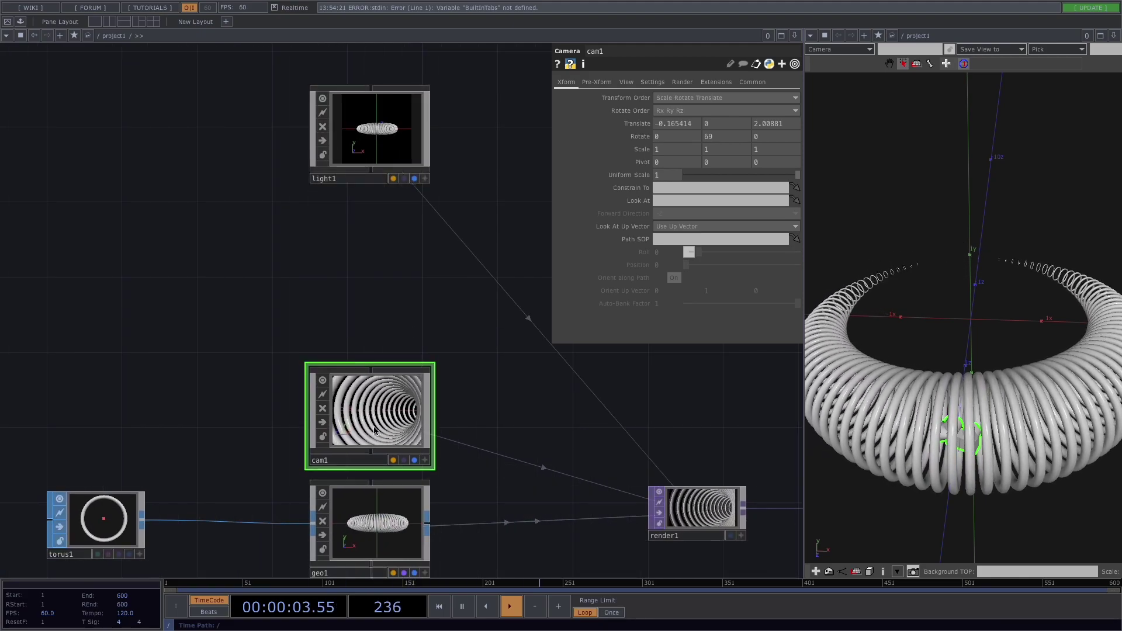
{"action": "left_click_drag", "start_coordinate": [407, 386], "coordinate": [408, 237]}
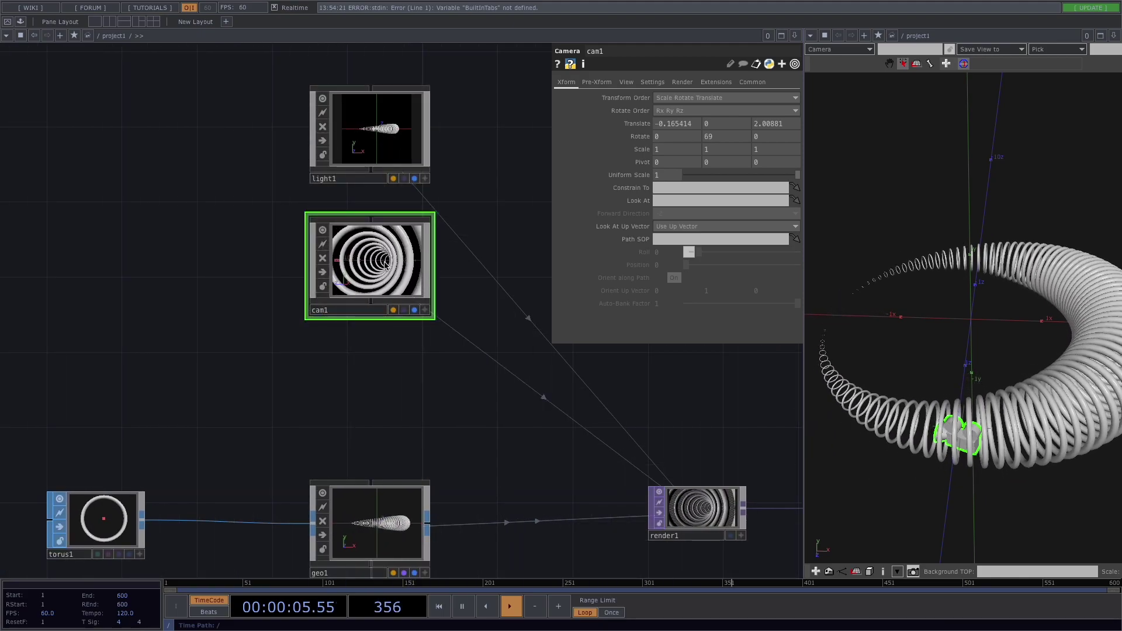
- Duplicate cam1, assign the copy as render1's camera, and move render1 level with it
{"action": "key", "text": "ctrl+c"}
{"action": "key", "text": "ctrl+v"}
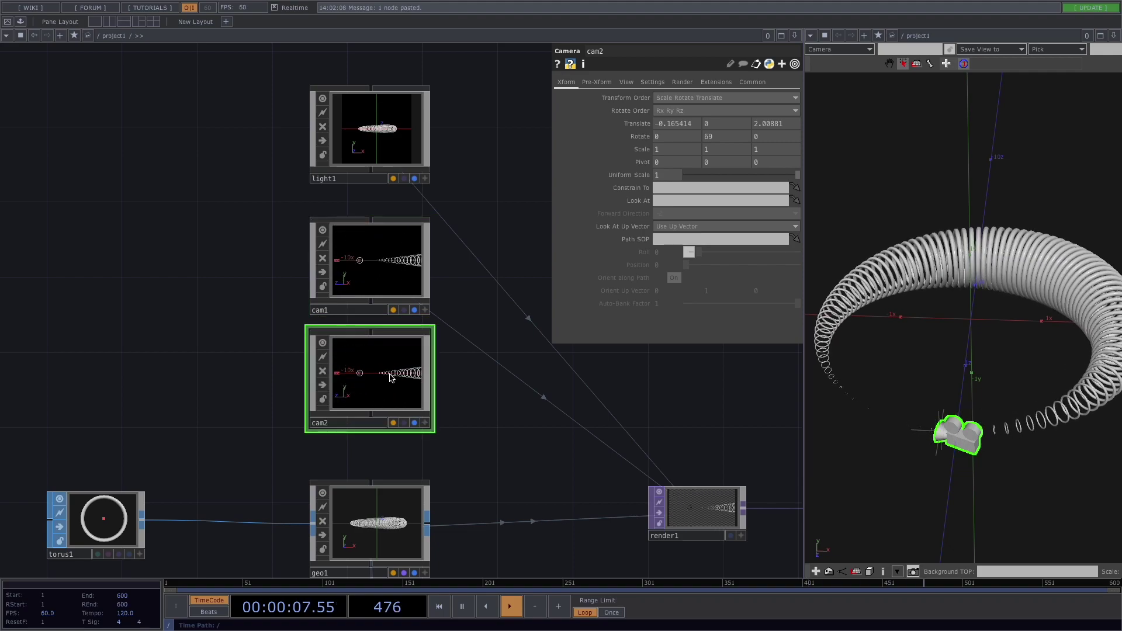
{"action": "left_click_drag", "start_coordinate": [400, 409], "coordinate": [634, 485]}
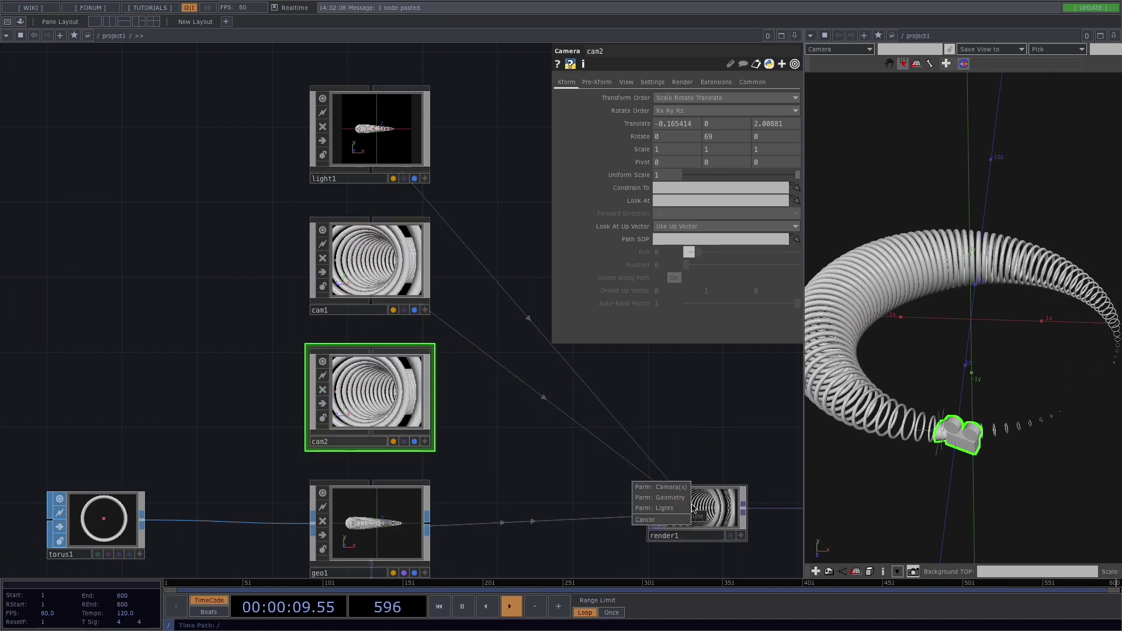
{"action": "left_click", "coordinate": [674, 493]}
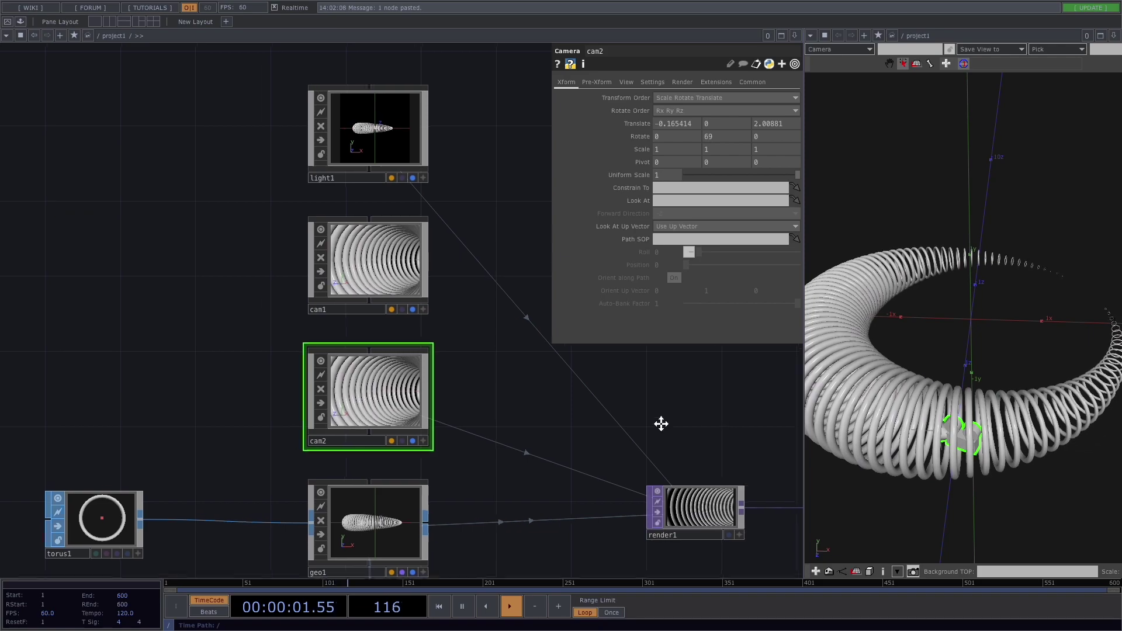
{"action": "left_click_drag", "start_coordinate": [658, 423], "coordinate": [606, 402]}
{"action": "left_click_drag", "start_coordinate": [643, 485], "coordinate": [643, 379]}
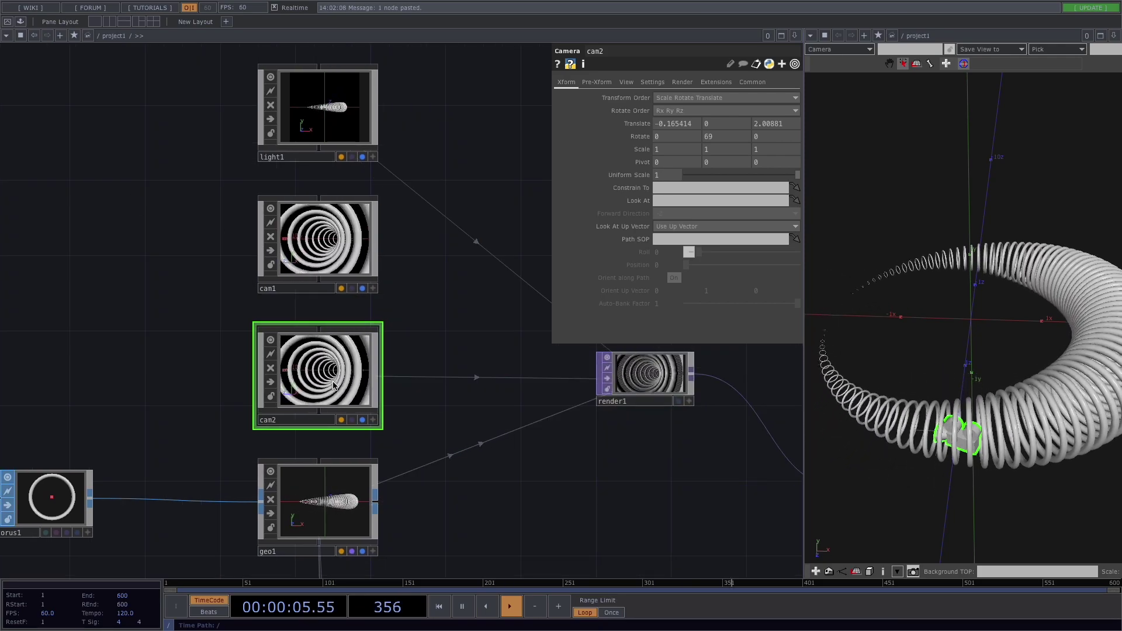
- Raise cam2 above the ring to Y 2.62717, Z -0.0637553 and set its rotation to 260, 0, 30
{"action": "left_click", "coordinate": [858, 51]}
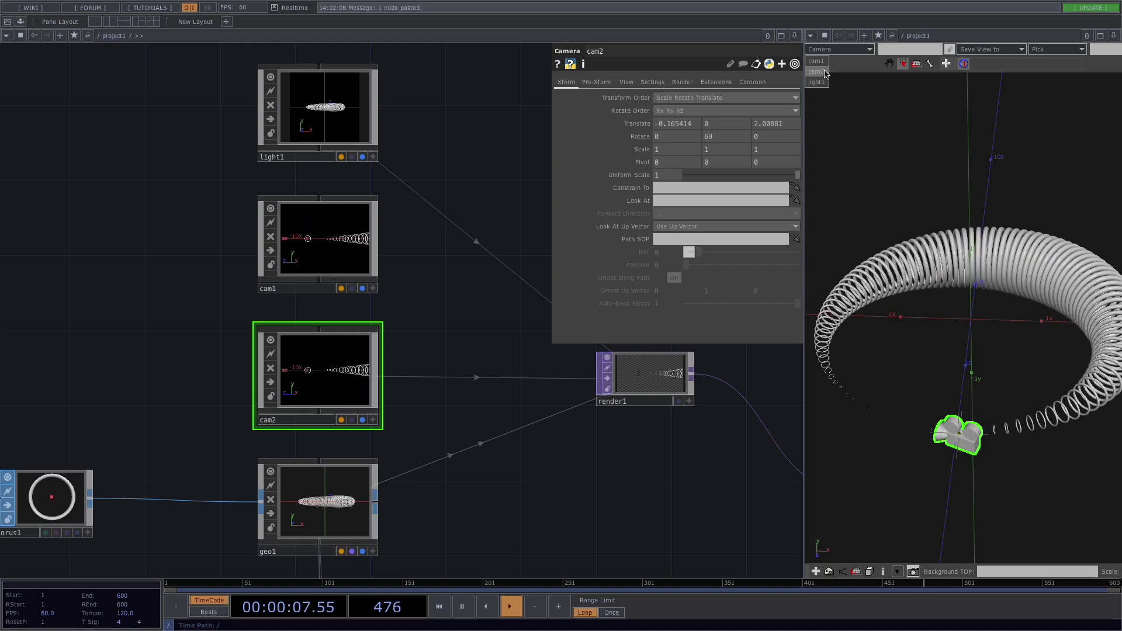
{"action": "left_click", "coordinate": [840, 83]}
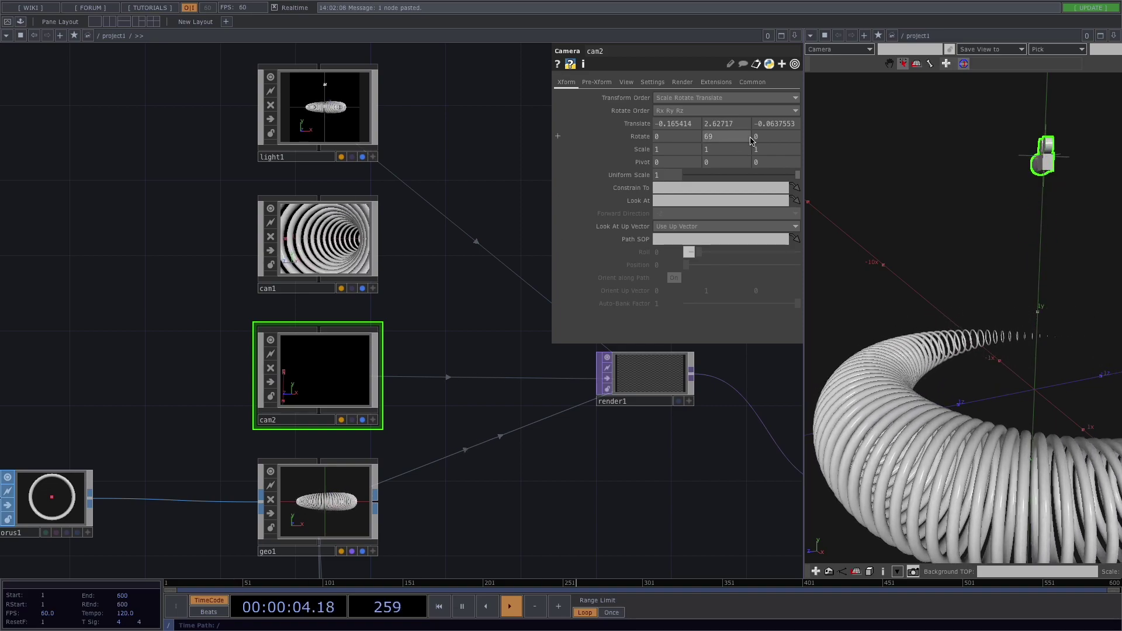
{"action": "middle_click_drag", "start_coordinate": [728, 139], "coordinate": [762, 120]}
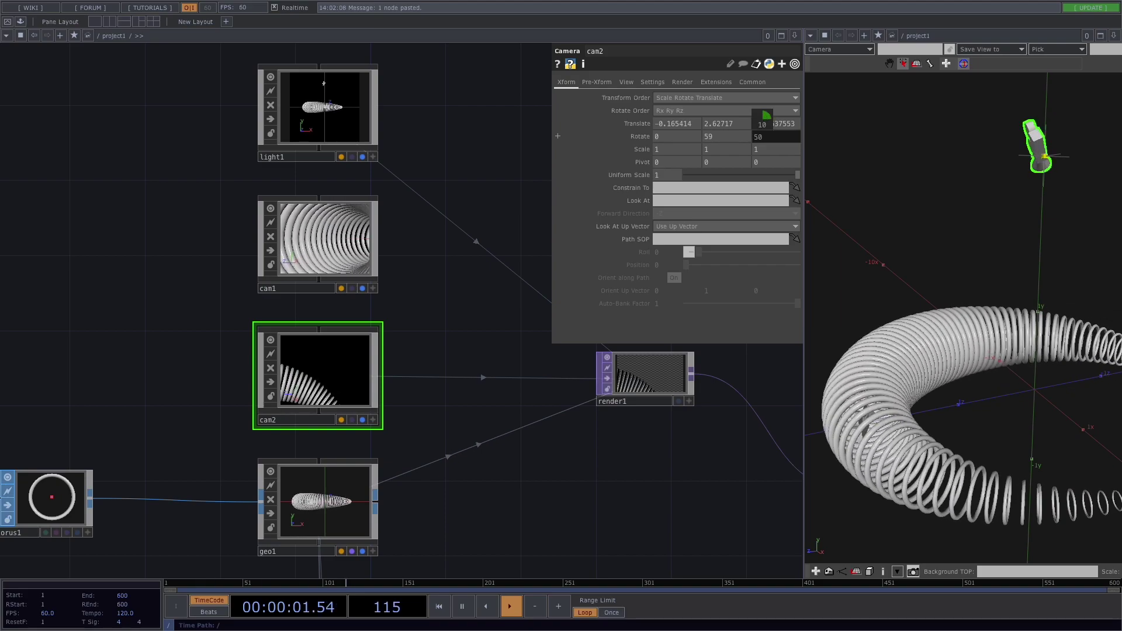
{"action": "type", "text": "0"}
{"action": "key", "text": "Return"}
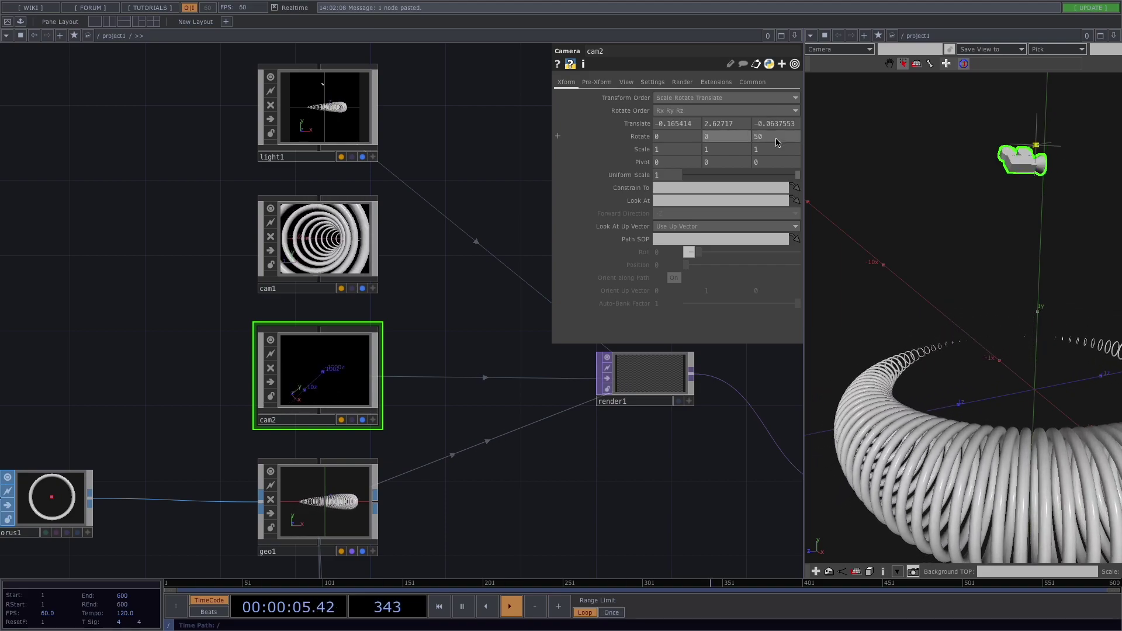
{"action": "middle_click_drag", "start_coordinate": [771, 122], "coordinate": [773, 120]}
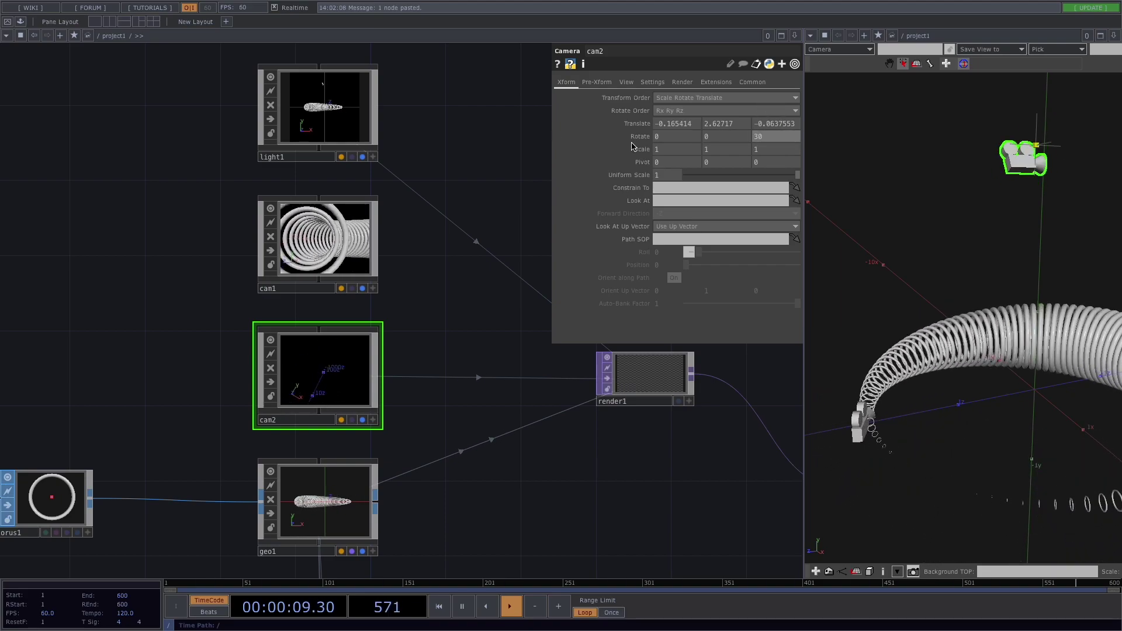
{"action": "mouse_move", "coordinate": [673, 136]}
{"action": "middle_mouse_down"}
{"action": "mouse_move", "coordinate": [663, 120]}
{"action": "mouse_move", "coordinate": [558, 137]}
{"action": "mouse_move", "coordinate": [660, 141]}
{"action": "middle_mouse_up"}
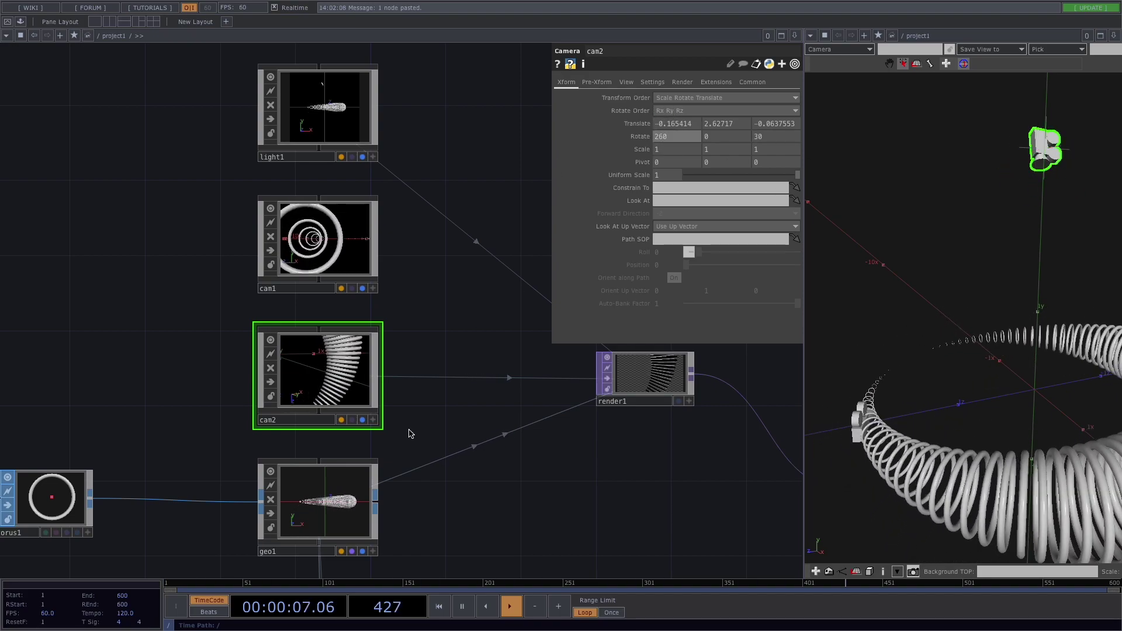
- Orbit and pull back cam2's own view to frame the whole ring from above, and show the render in the viewer pane
{"action": "left_click", "coordinate": [372, 421]}
{"action": "scroll", "coordinate": [333, 398], "scroll_direction": "down", "scroll_amount": 5}
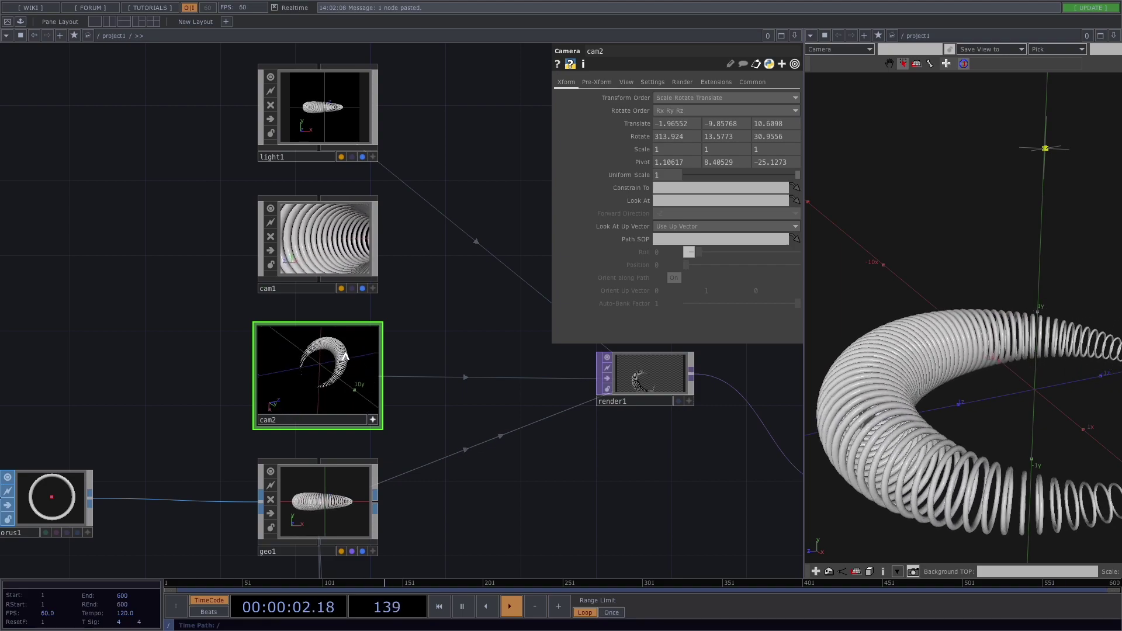
{"action": "left_click_drag", "start_coordinate": [348, 356], "coordinate": [311, 323]}
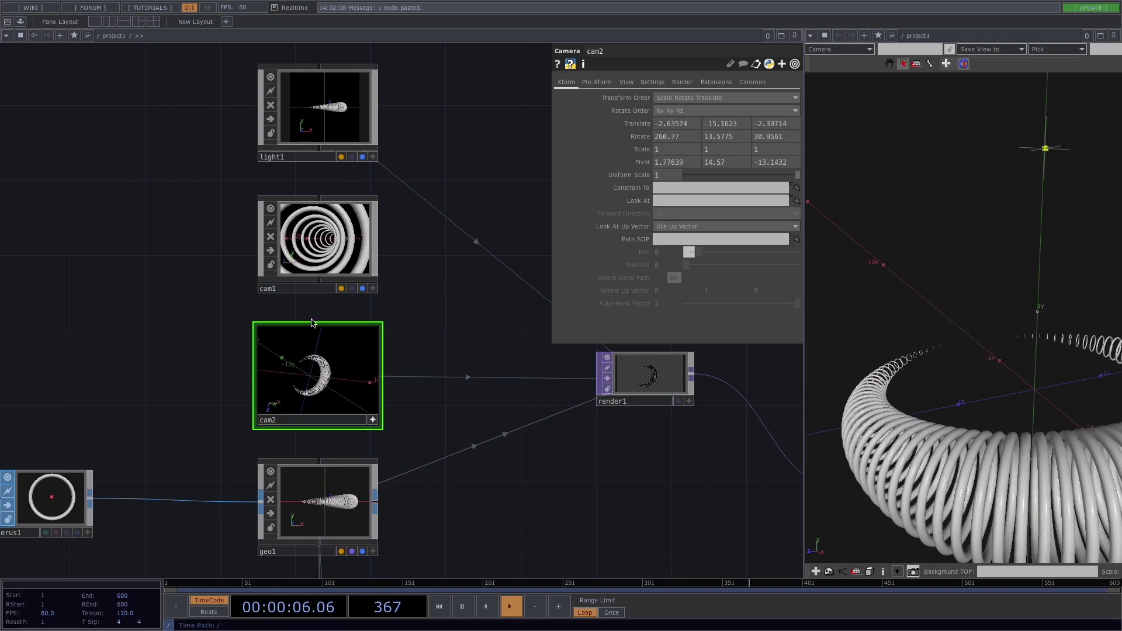
{"action": "left_click", "coordinate": [811, 35]}
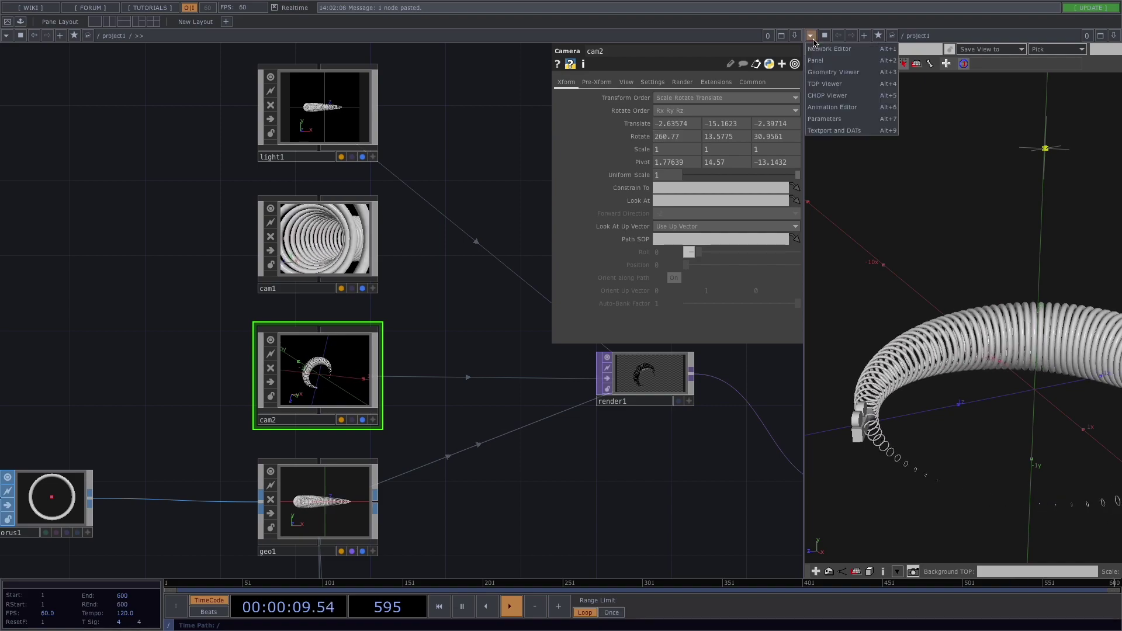
{"action": "left_click", "coordinate": [831, 83]}
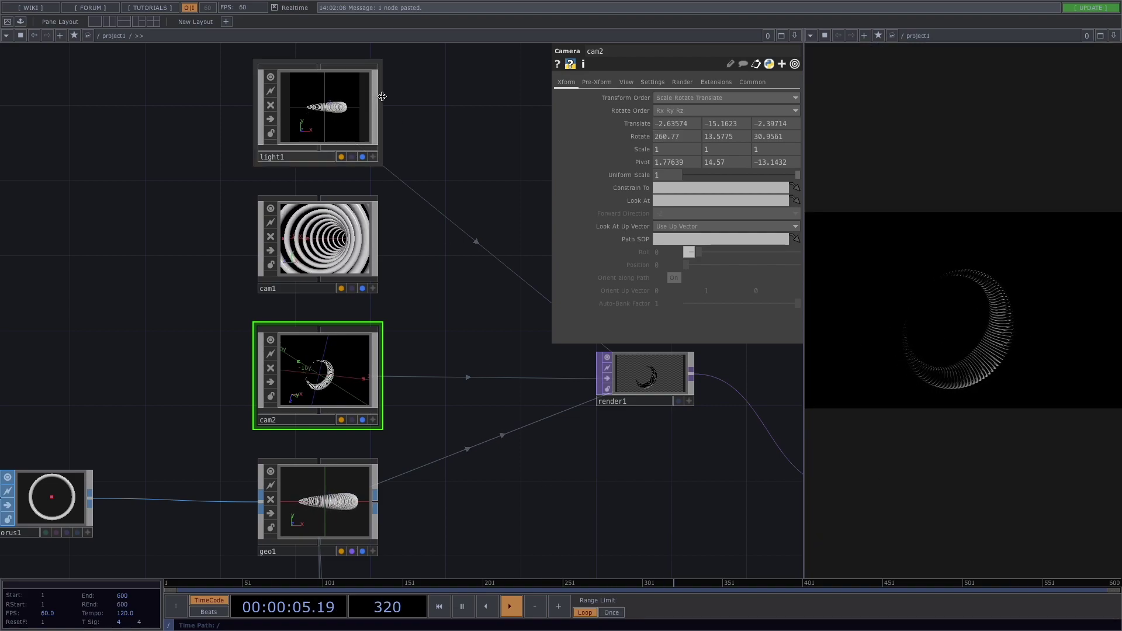
- Duplicate light1 beside the original, link the copy to render1, and aim it at the ring from cam2's side
{"action": "left_click", "coordinate": [310, 118]}
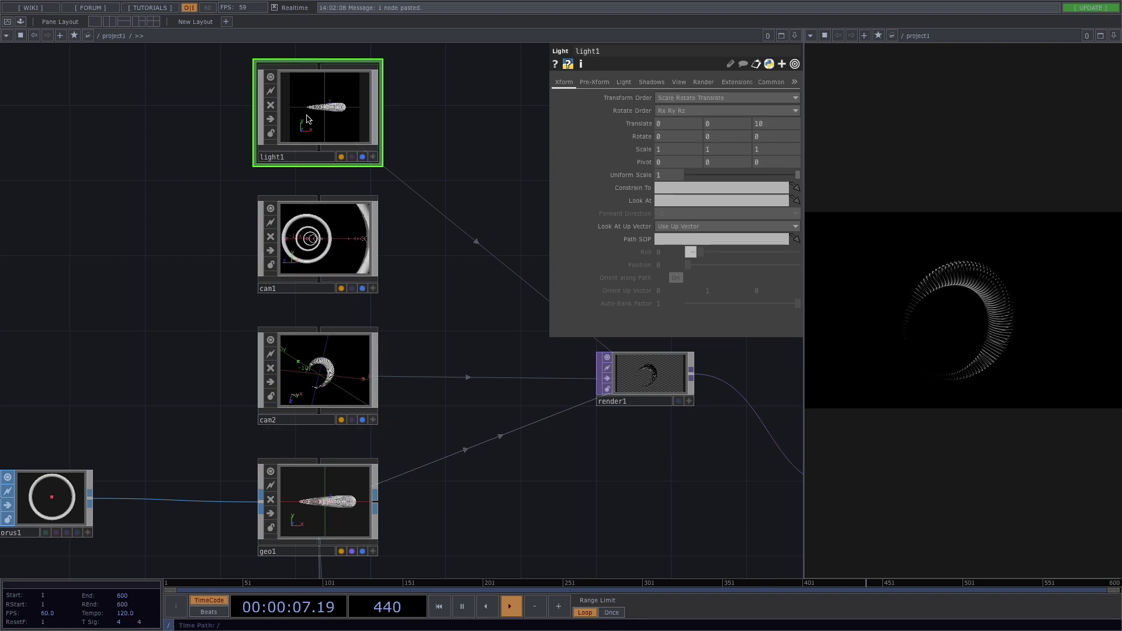
{"action": "key", "text": "ctrl+v"}
{"action": "left_click_drag", "start_coordinate": [330, 204], "coordinate": [481, 91]}
{"action": "left_click", "coordinate": [522, 156]}
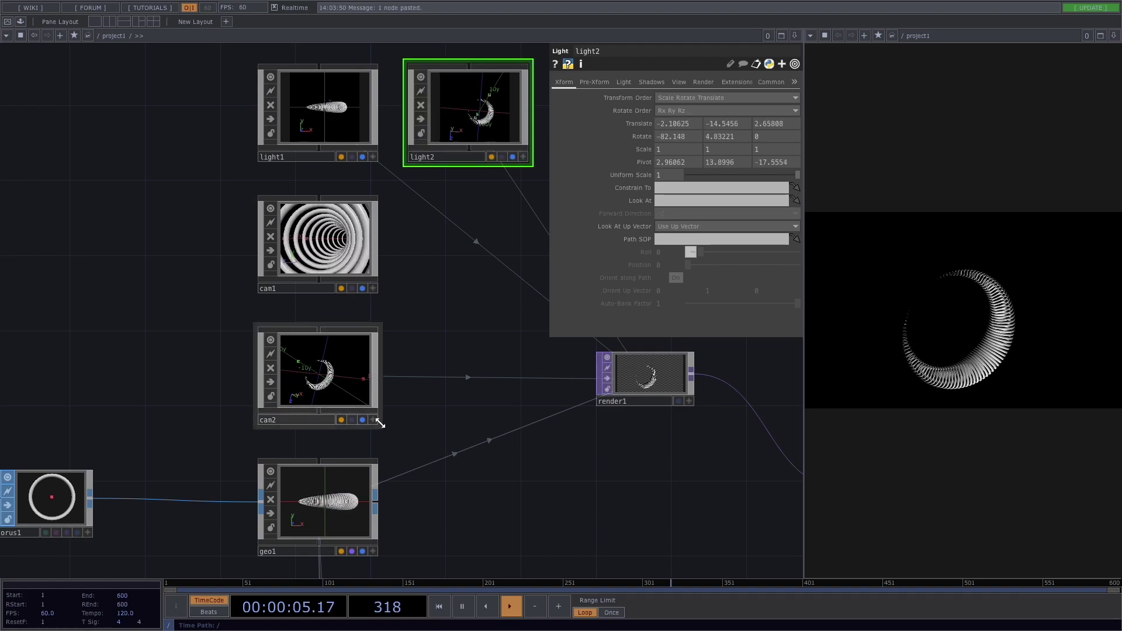
- Rearrange the transform1 and out1 nodes with more space between them after render1
{"action": "left_click_drag", "start_coordinate": [438, 417], "coordinate": [352, 321]}
{"action": "scroll", "coordinate": [450, 418], "scroll_direction": "down", "scroll_amount": 3}
{"action": "left_click_drag", "start_coordinate": [725, 421], "coordinate": [527, 385]}
{"action": "left_click_drag", "start_coordinate": [731, 491], "coordinate": [604, 497]}
{"action": "left_click_drag", "start_coordinate": [676, 467], "coordinate": [663, 399]}
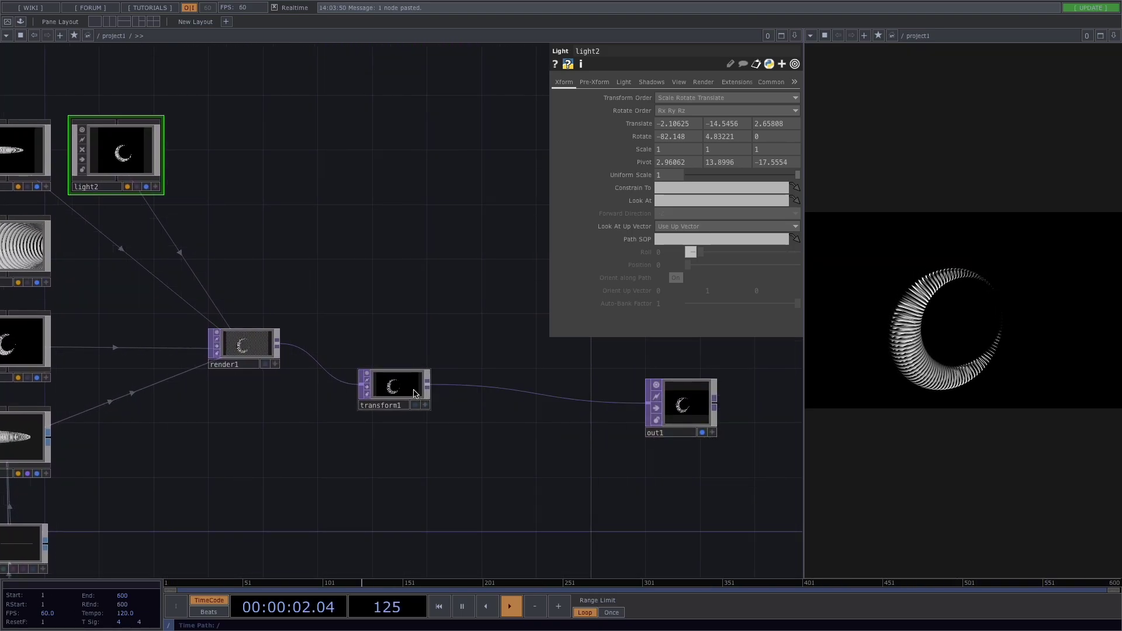
{"action": "left_click_drag", "start_coordinate": [414, 393], "coordinate": [401, 380]}
- Add the feedbackEdge component from the palette's ImageFilters to the network above transform1
{"action": "left_click", "coordinate": [20, 21]}
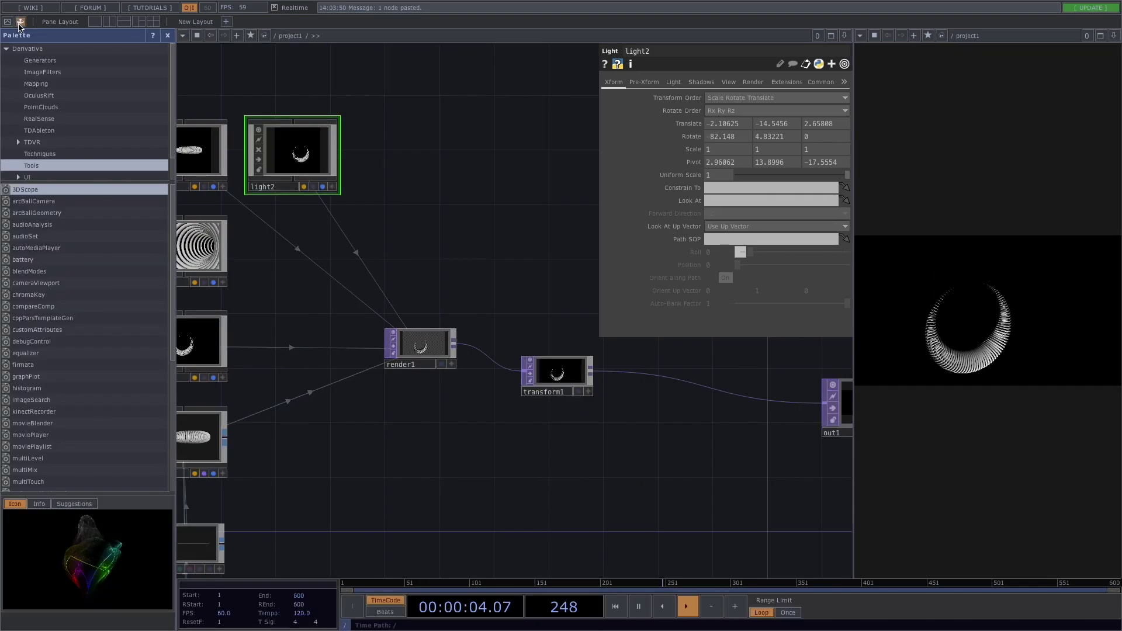
{"action": "left_click", "coordinate": [52, 74]}
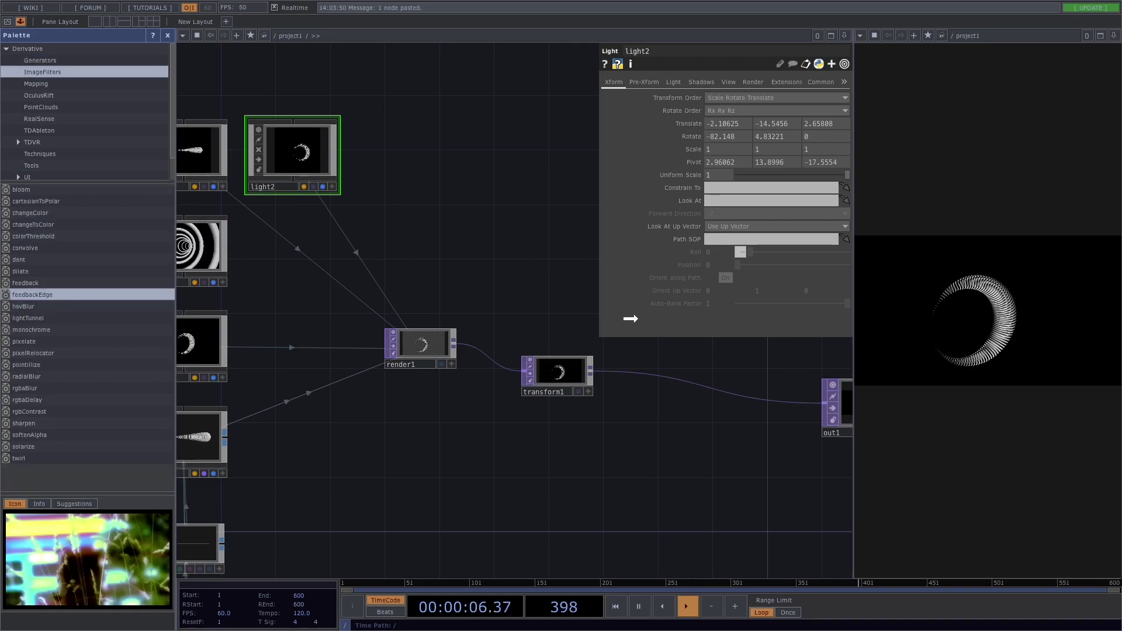
{"action": "left_click_drag", "start_coordinate": [630, 319], "coordinate": [539, 221]}
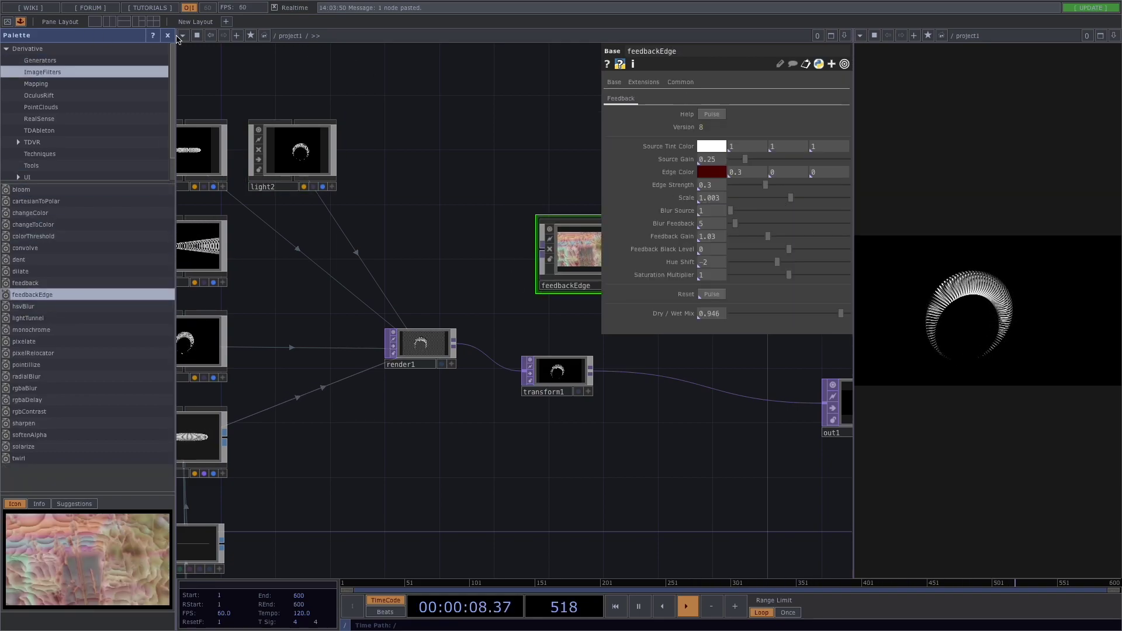
{"action": "left_click", "coordinate": [168, 36]}
- Insert feedbackEdge between transform1 and out1, with a purple edge color of 0.28, 0, 0.3 and a feedback gain of 0.95
{"action": "left_click", "coordinate": [653, 173]}
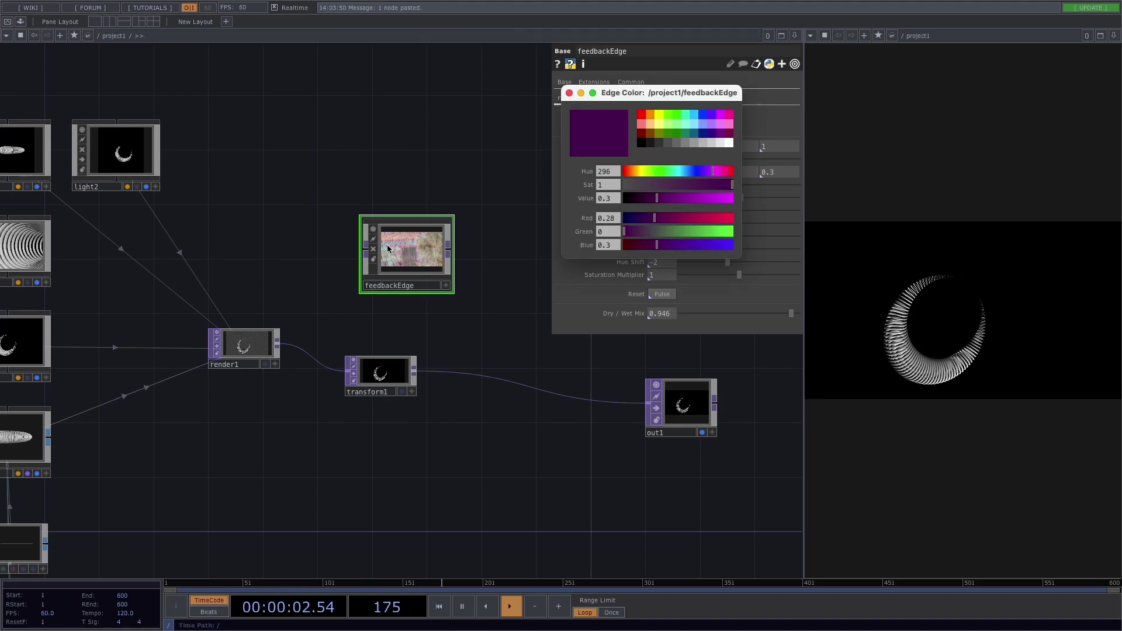
{"action": "left_click_drag", "start_coordinate": [409, 251], "coordinate": [537, 371]}
{"action": "left_click", "coordinate": [581, 93]}
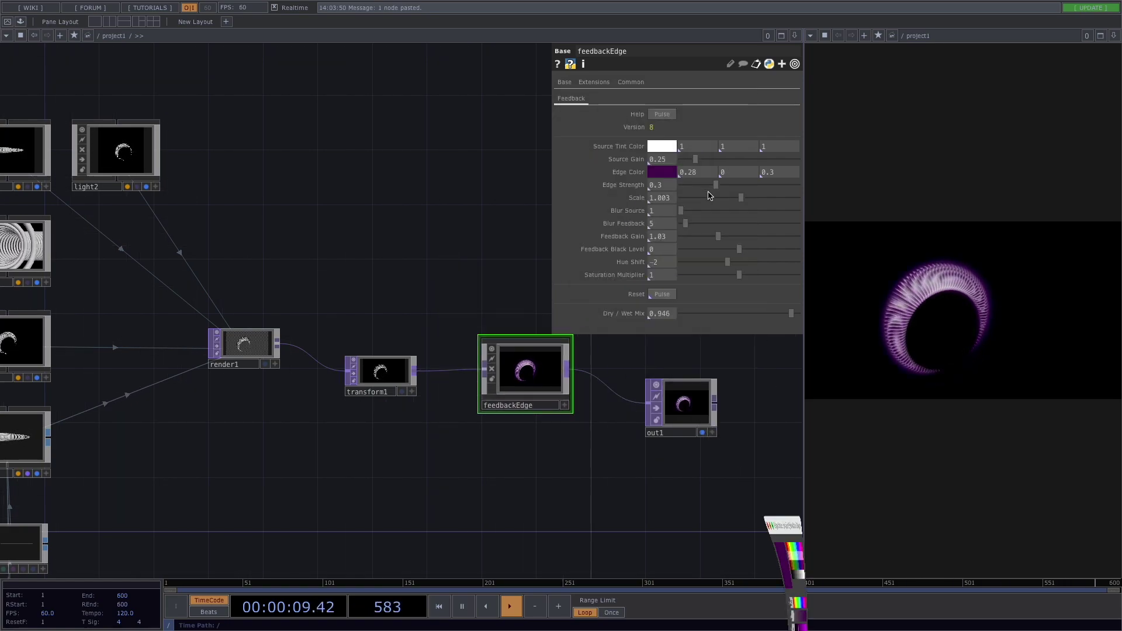
{"action": "left_click_drag", "start_coordinate": [717, 239], "coordinate": [678, 239]}
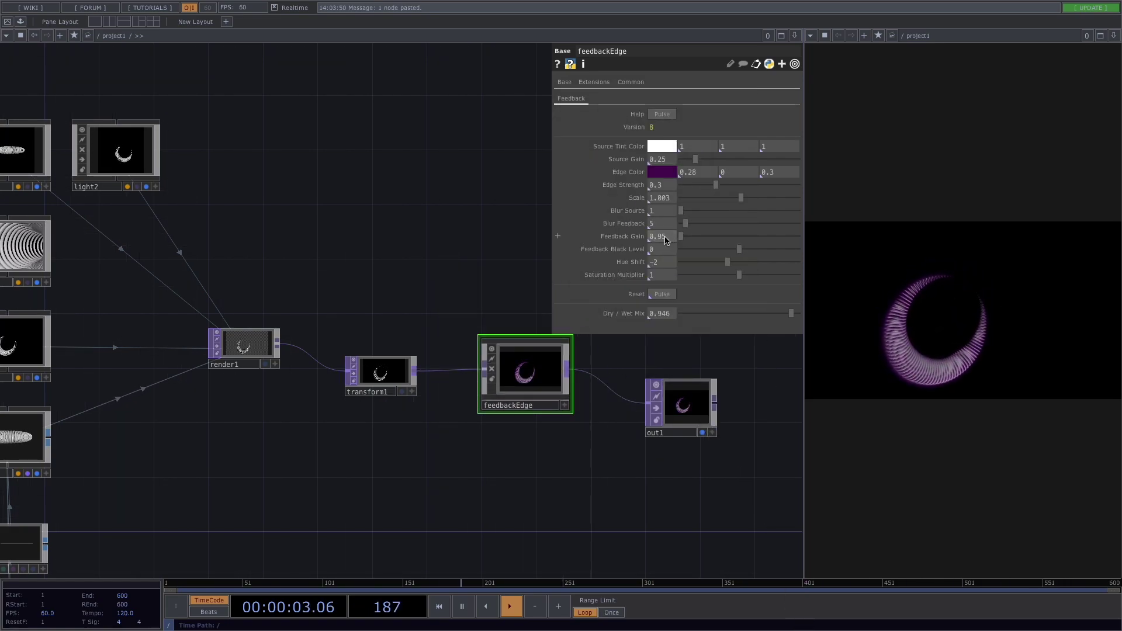
- Orbit cam2's own view to look at the ring from a different angle
{"action": "left_click_drag", "start_coordinate": [362, 259], "coordinate": [421, 218]}
{"action": "left_click", "coordinate": [96, 309]}
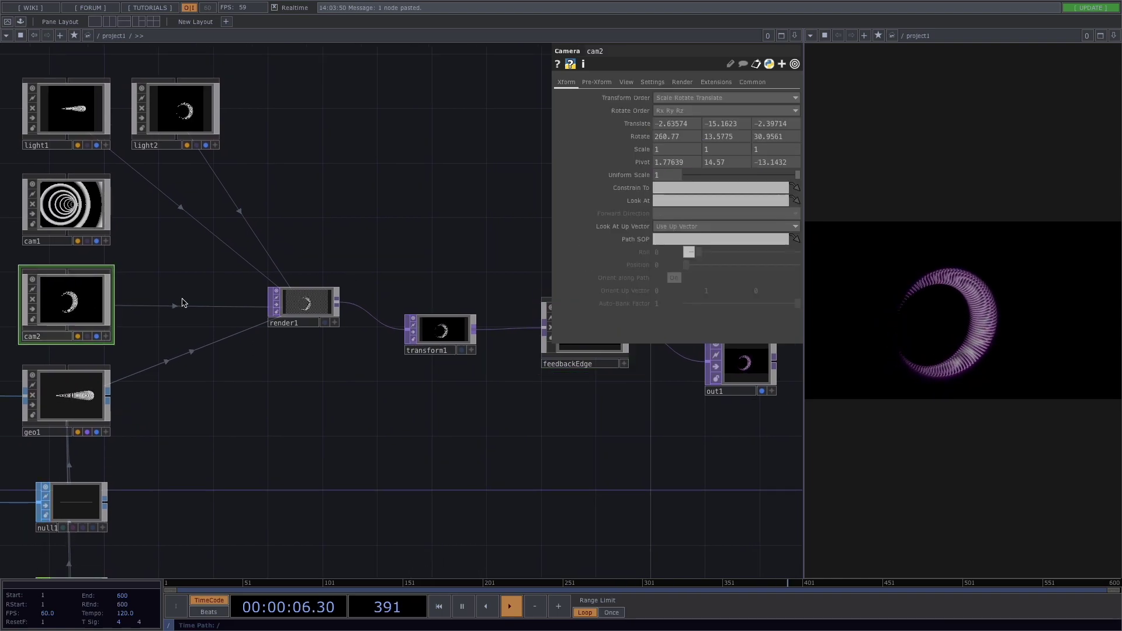
{"action": "left_click", "coordinate": [105, 336]}
{"action": "mouse_move", "coordinate": [84, 322]}
{"action": "left_mouse_down"}
{"action": "mouse_move", "coordinate": [70, 305]}
{"action": "mouse_move", "coordinate": [104, 322]}
{"action": "left_mouse_up"}
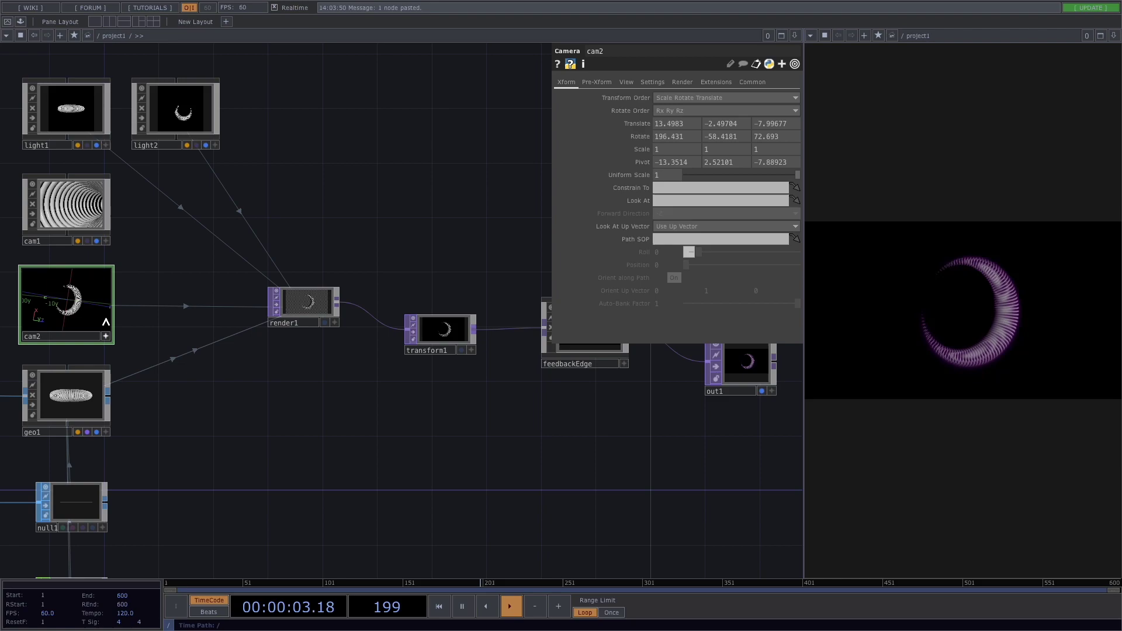
{"action": "left_click", "coordinate": [106, 336]}
- Assign cam1 as the camera of render1
{"action": "left_click_drag", "start_coordinate": [276, 418], "coordinate": [335, 427]}
{"action": "left_click_drag", "start_coordinate": [128, 234], "coordinate": [354, 304]}
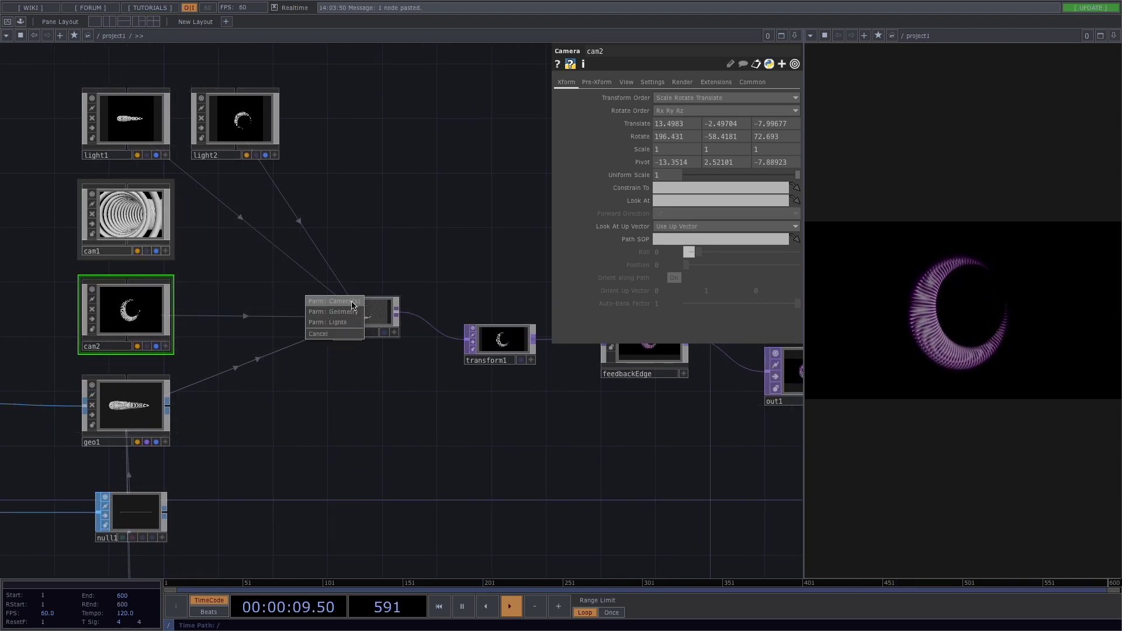
{"action": "left_click", "coordinate": [353, 302]}
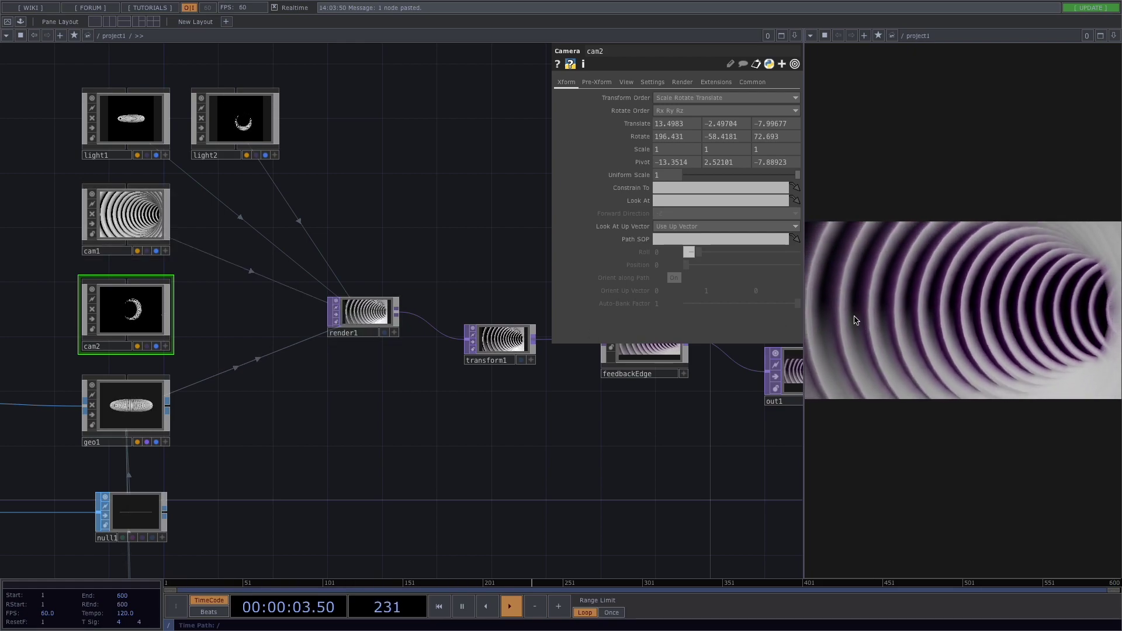
- Set both the rows and the columns of torus1 to 50
{"action": "middle_click_drag", "start_coordinate": [328, 449], "coordinate": [263, 481]}
{"action": "left_click_drag", "start_coordinate": [343, 441], "coordinate": [500, 403]}
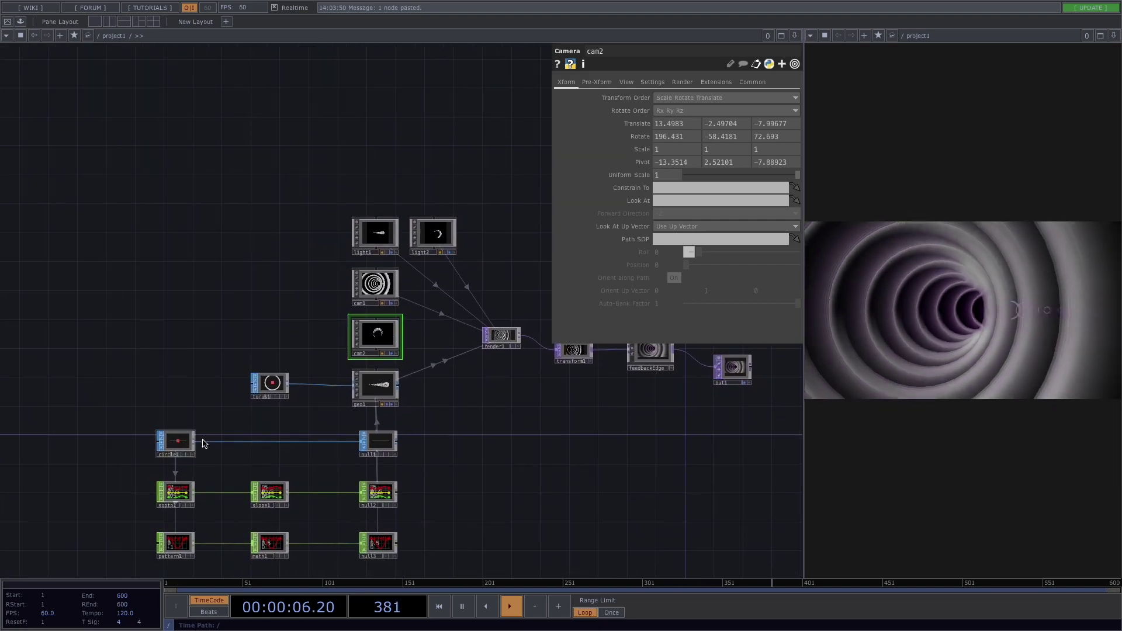
{"action": "left_click", "coordinate": [272, 389]}
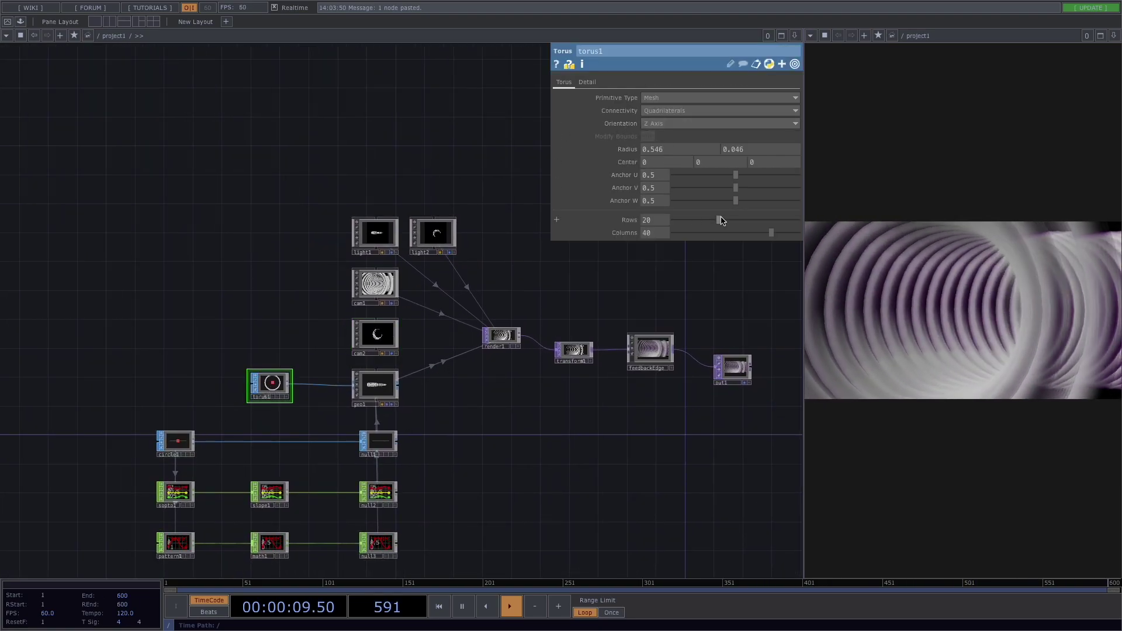
{"action": "left_click_drag", "start_coordinate": [721, 220], "coordinate": [806, 233]}
- Assign cam2 as the camera of render1
{"action": "middle_click_drag", "start_coordinate": [486, 388], "coordinate": [477, 398]}
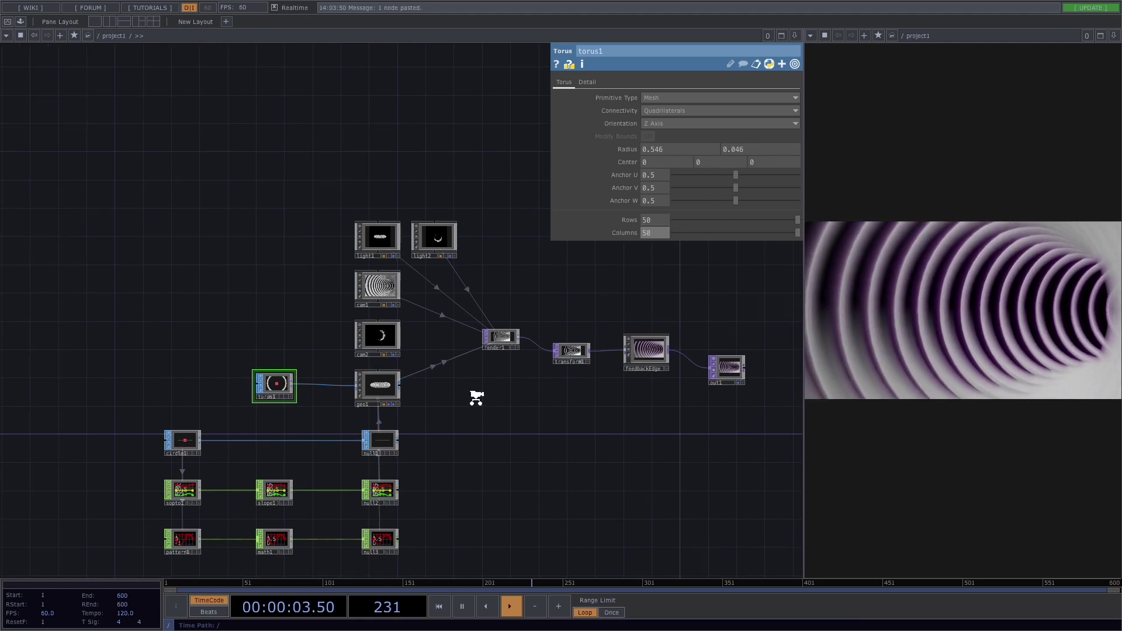
{"action": "scroll", "coordinate": [477, 397], "scroll_direction": "down", "scroll_amount": 1}
{"action": "left_click_drag", "start_coordinate": [390, 342], "coordinate": [498, 347]}
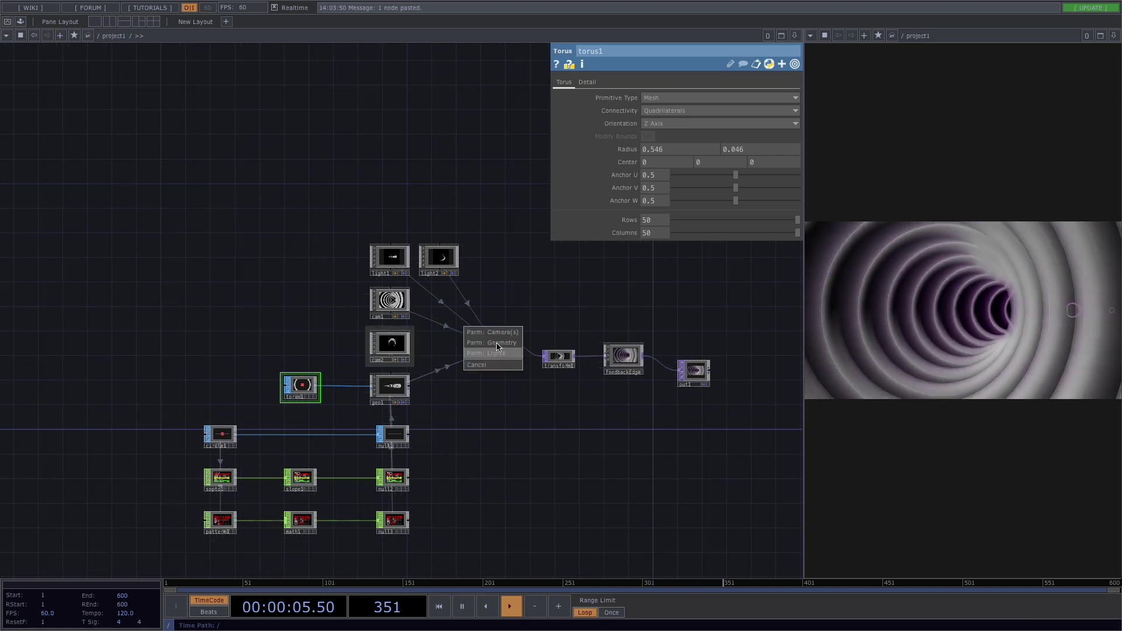
{"action": "left_click", "coordinate": [493, 332]}
{"action": "left_click_drag", "start_coordinate": [571, 399], "coordinate": [551, 360]}
{"action": "middle_click_drag", "start_coordinate": [562, 376], "coordinate": [559, 380]}
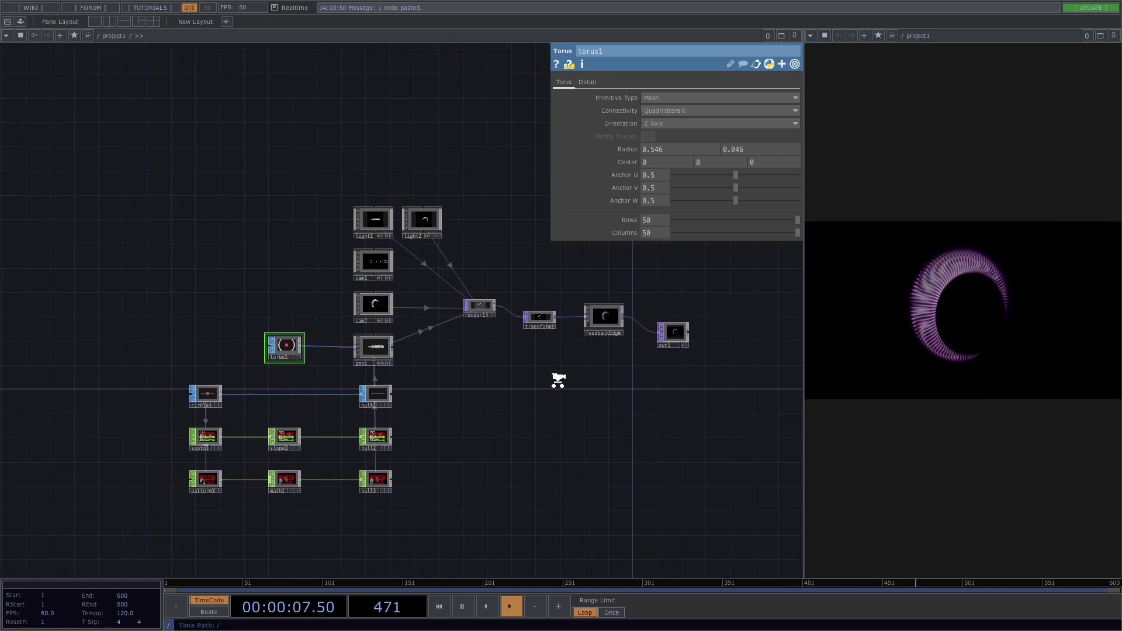
{"action": "scroll", "coordinate": [559, 380], "scroll_direction": "down", "scroll_amount": 1}
{"action": "left_click_drag", "start_coordinate": [559, 380], "coordinate": [606, 382]}
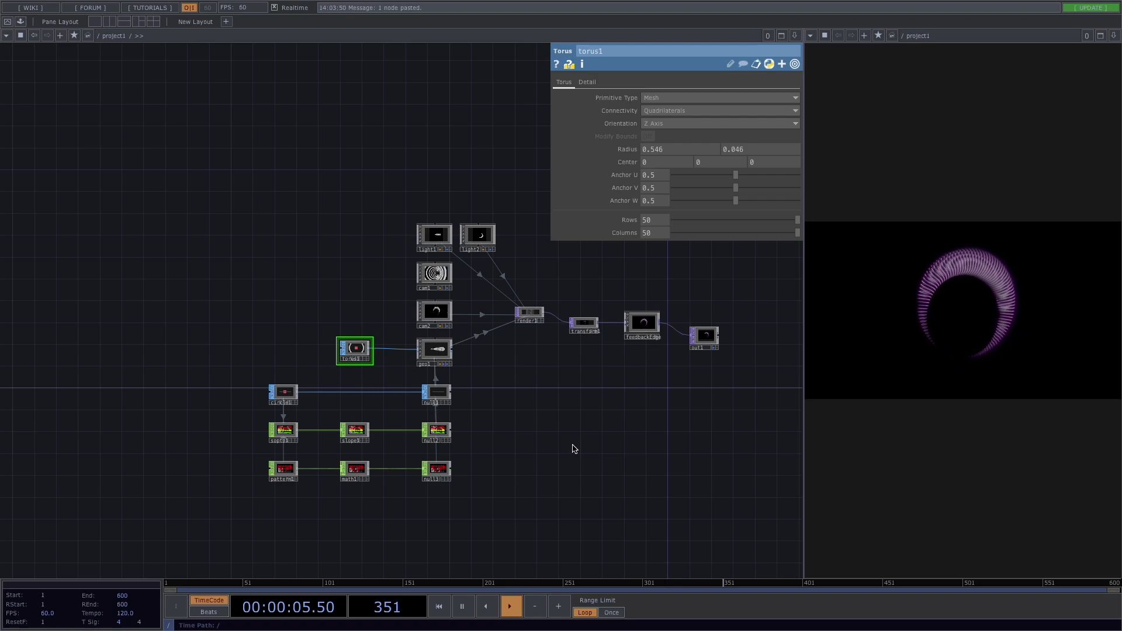
{"action": "scroll", "coordinate": [522, 433], "scroll_direction": "up", "scroll_amount": 3}
{"action": "left_click_drag", "start_coordinate": [679, 434], "coordinate": [577, 441]}
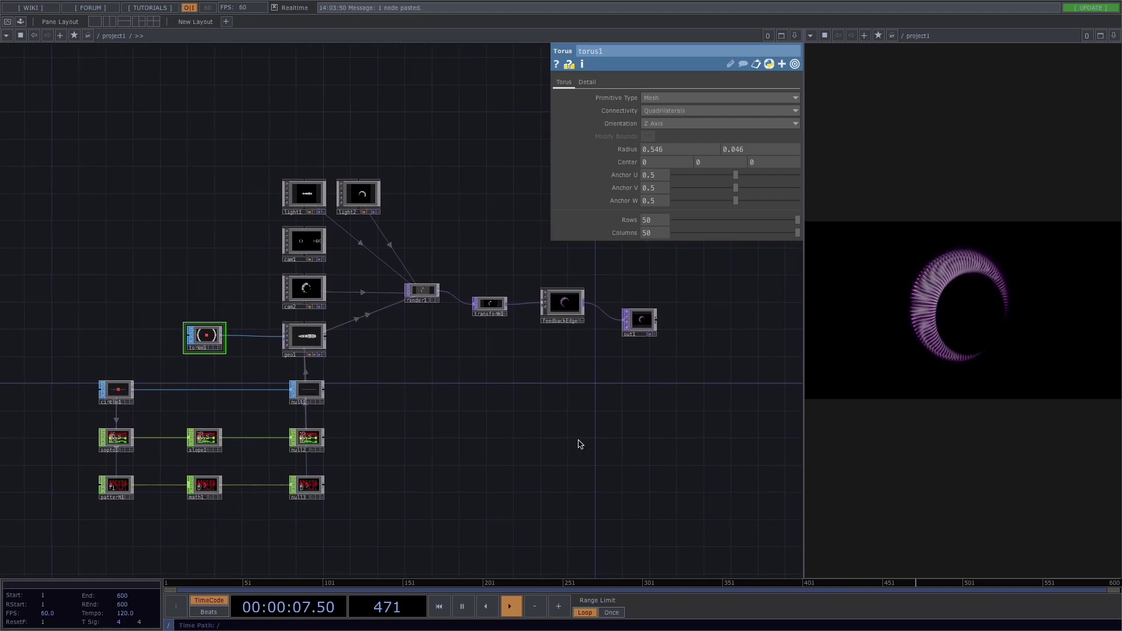